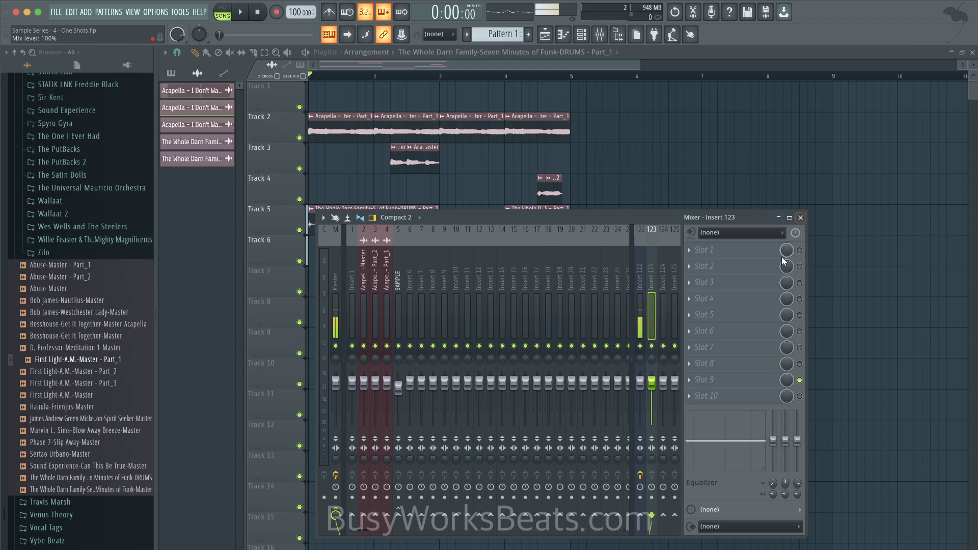
- Re-enable all effect slots on mixer Insert 123 and close the mixer
right_click(807, 381)
left_click(815, 382)
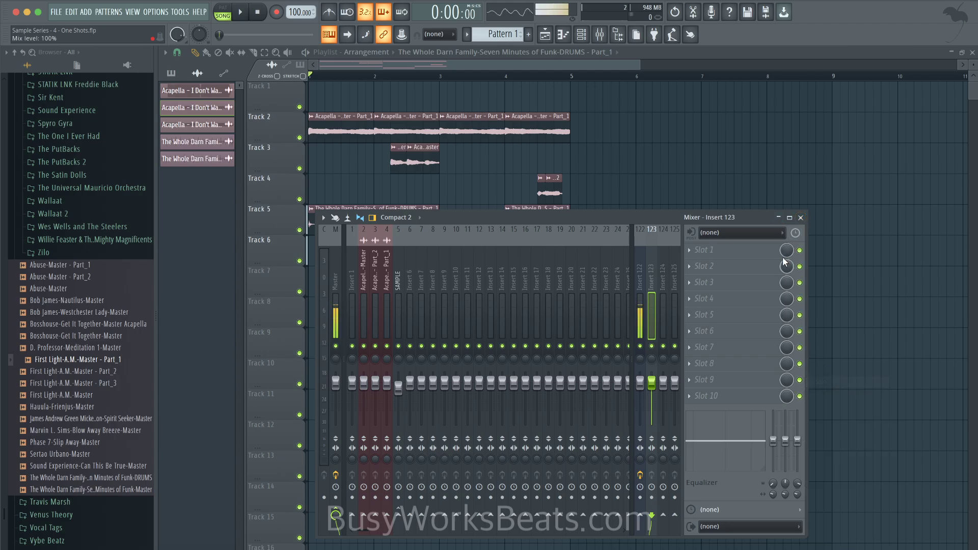
left_click(801, 217)
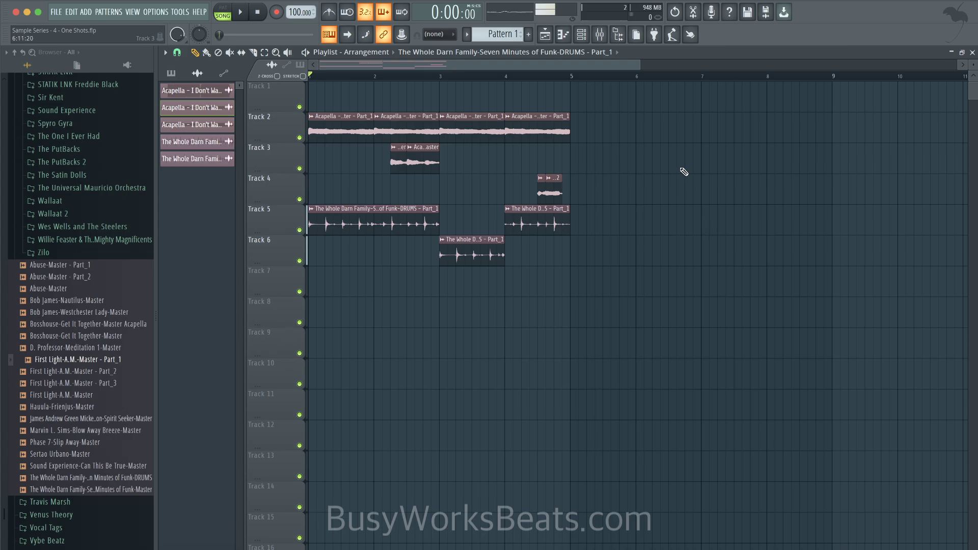
- Preview First Light-A.M.-Master - Part_1 from the browser and place it on Track 8 at the start of the playlist
left_click(120, 360)
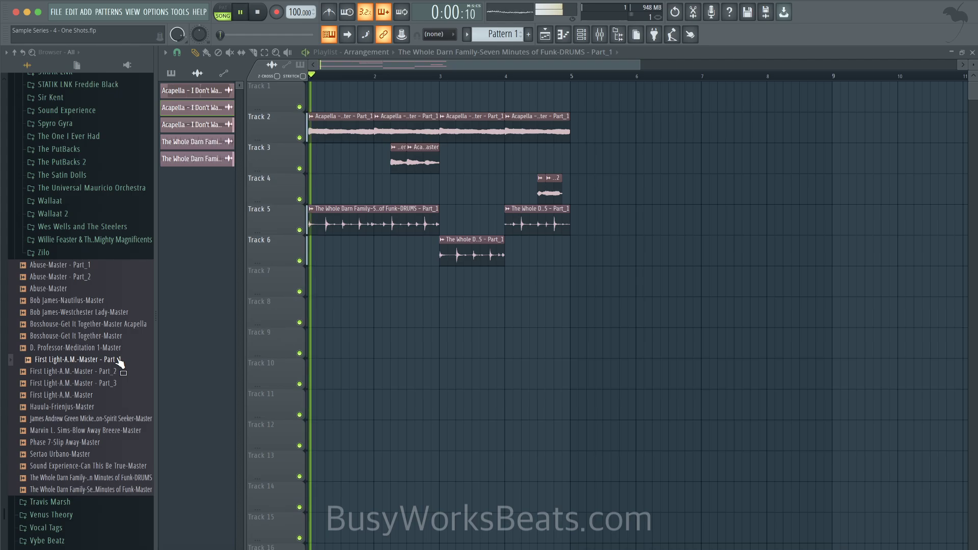
left_click(120, 360)
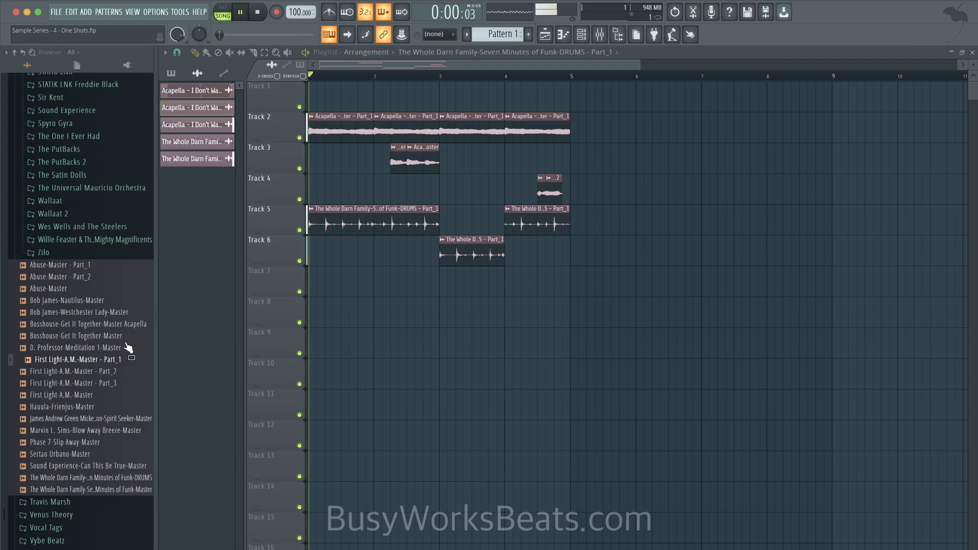
left_click_drag(115, 363, 332, 309)
- Open the channel settings of the Track 8 clip and load its sample into the Edison audio editor
left_click(312, 300)
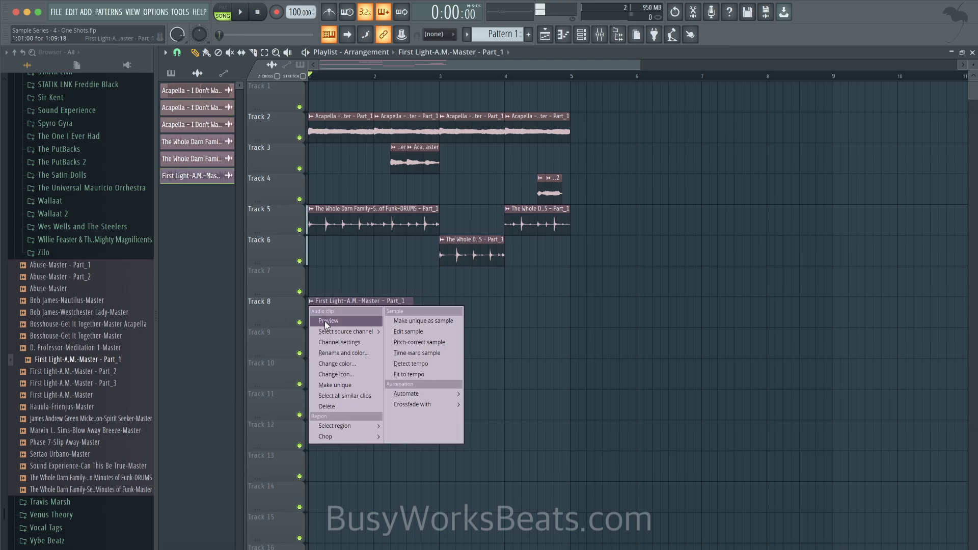
left_click(335, 344)
left_click(350, 289)
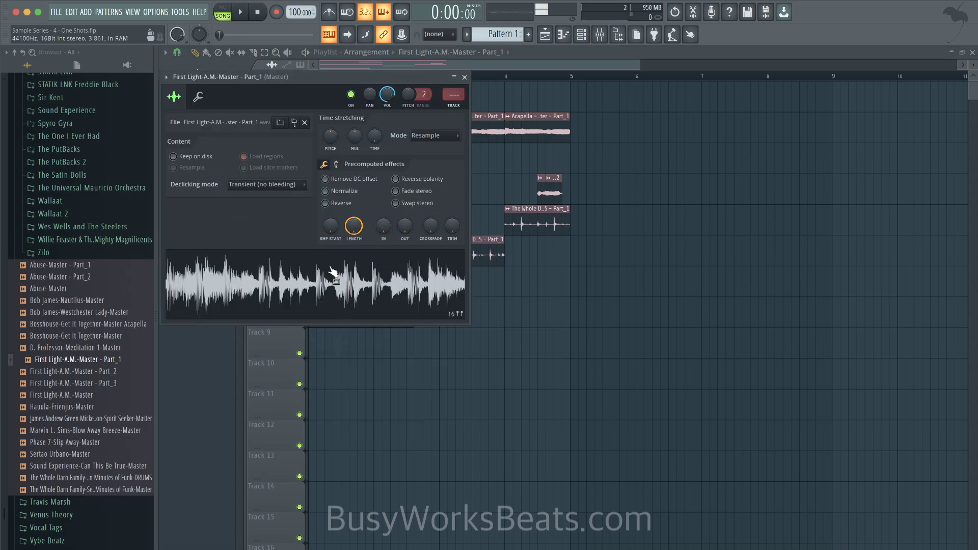
right_click(331, 271)
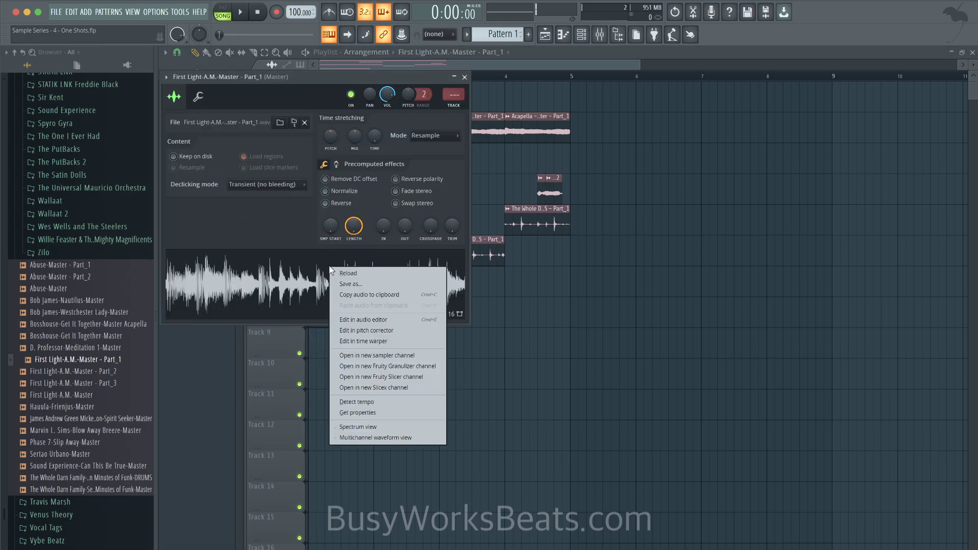
left_click(364, 320)
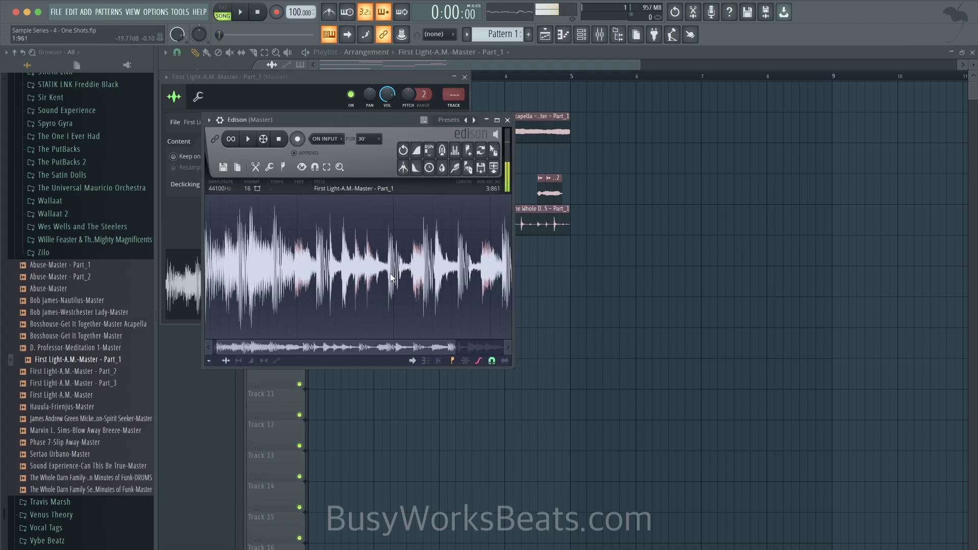
- Select the waveform section from about 1:455 to 1:920 and play it back
left_click_drag(342, 268, 388, 261)
scroll(356, 262, "up", 2)
key("space")
key("space")
scroll(359, 264, "right", 2)
scroll(301, 262, "up", 2)
scroll(301, 262, "up", 3)
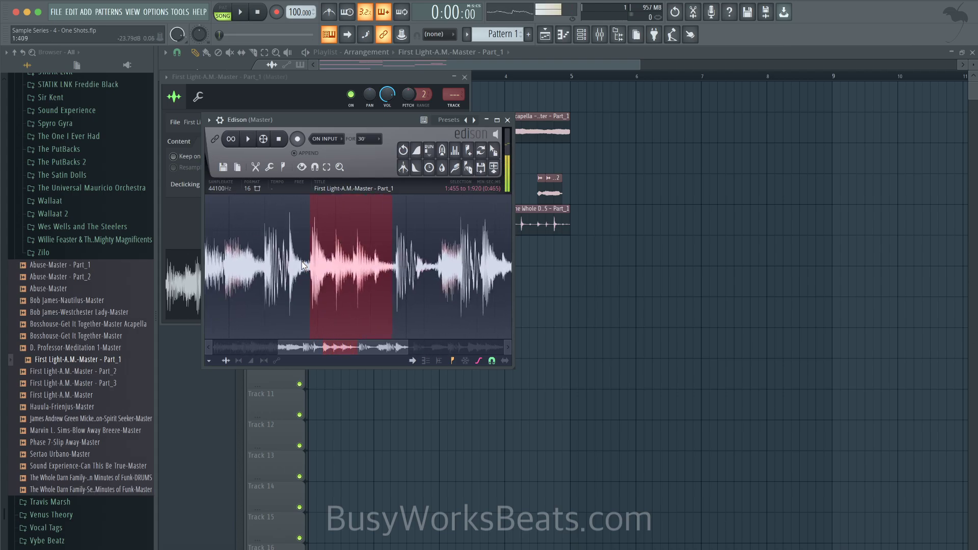
- Extend the start of the waveform selection back to about 1:196 and audition it
left_click_drag(294, 262, 242, 260)
key("space")
key("space")
key("space")
key("space")
- Audition the selection again and extend its end to about 2:144
scroll(319, 260, "right", 2)
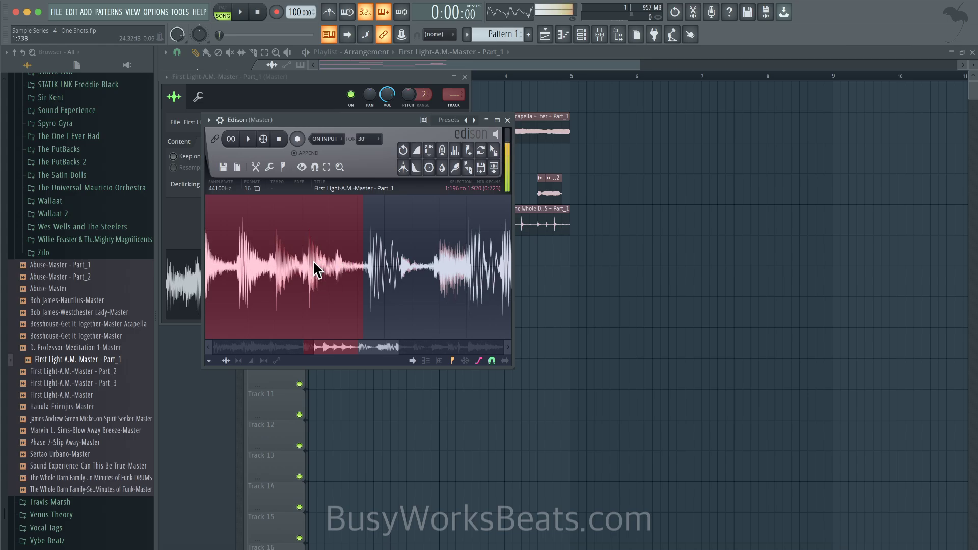
scroll(313, 260, "down", 1)
scroll(344, 316, "down", 2)
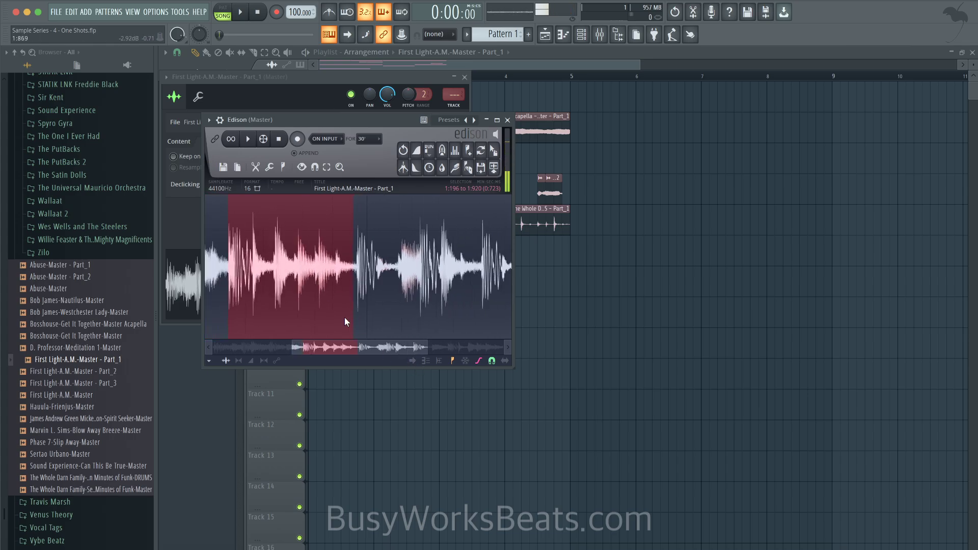
scroll(332, 265, "up", 1)
key("space")
left_click_drag(382, 270, 465, 270)
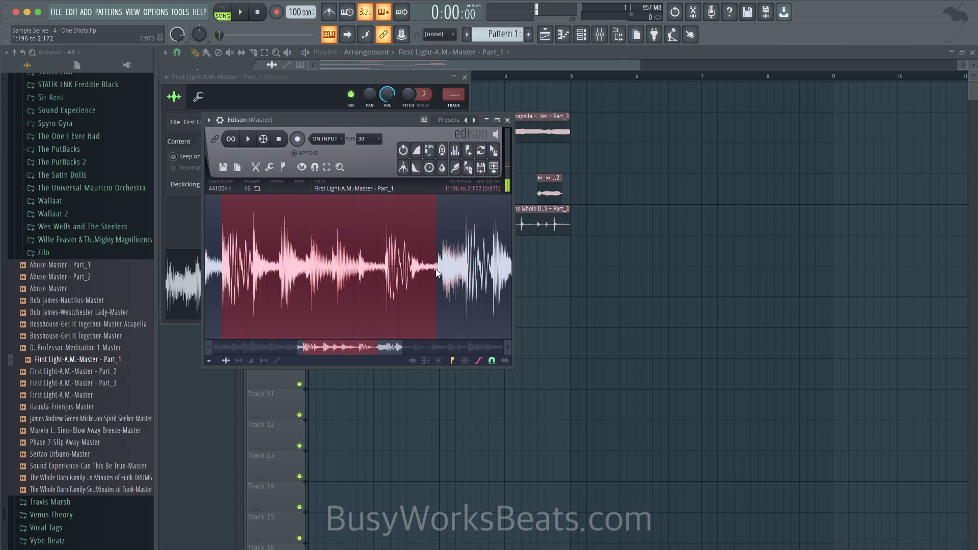
- Copy the Edison selection into the channel rack as a new sampler channel and open that channel's settings
left_click(586, 40)
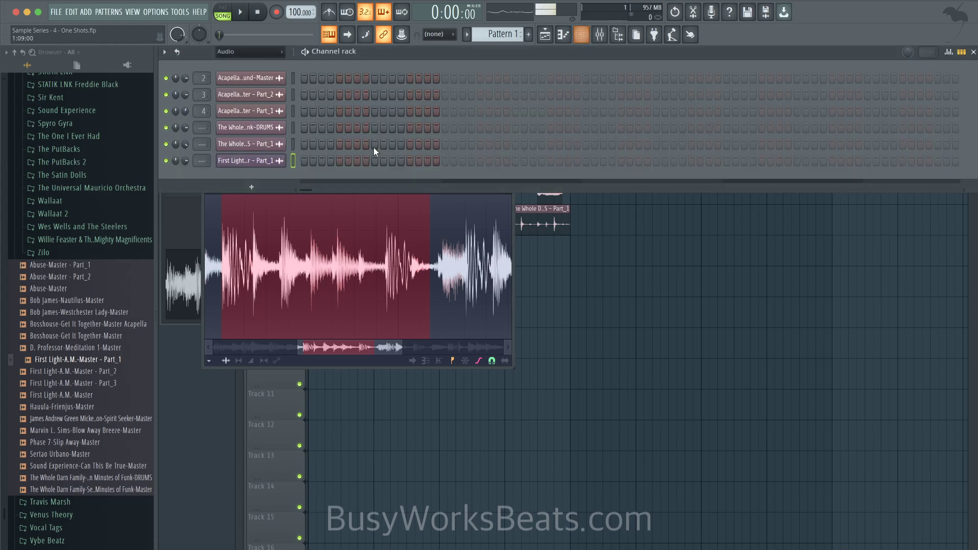
left_click(390, 359)
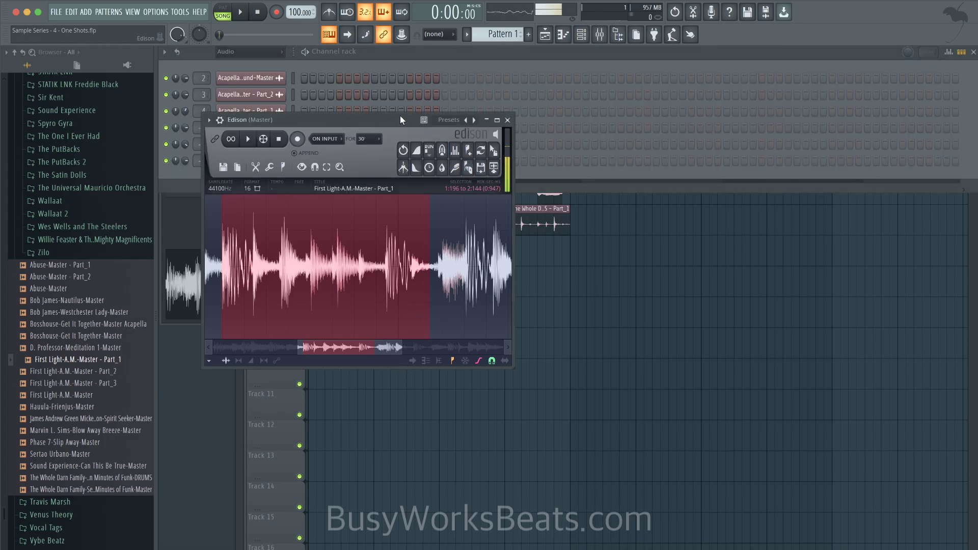
left_click_drag(399, 117, 444, 224)
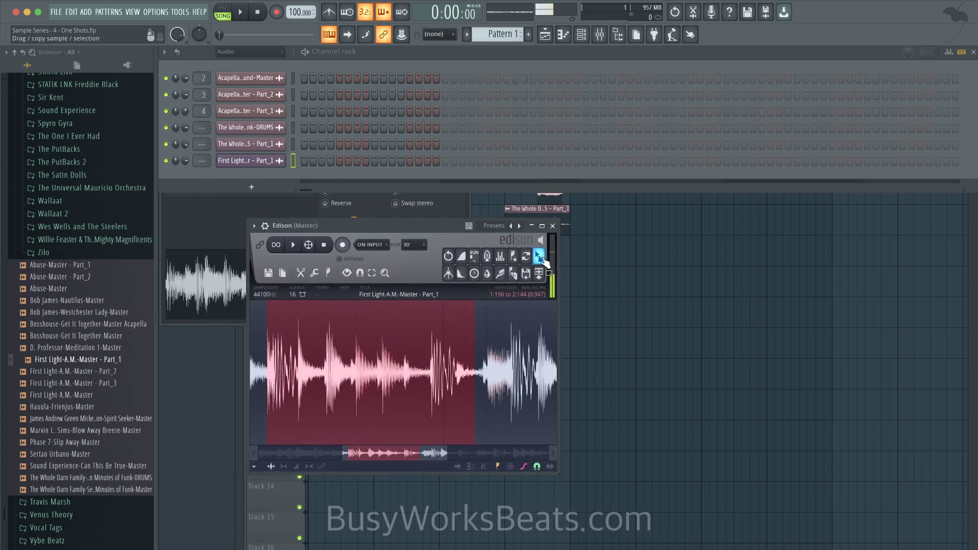
left_click_drag(535, 239, 260, 172)
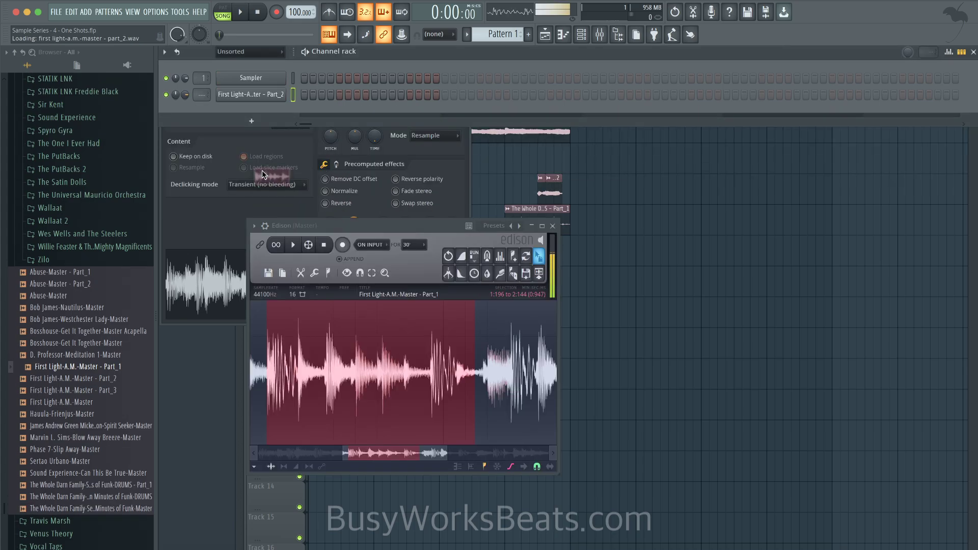
left_click(260, 94)
right_click(324, 294)
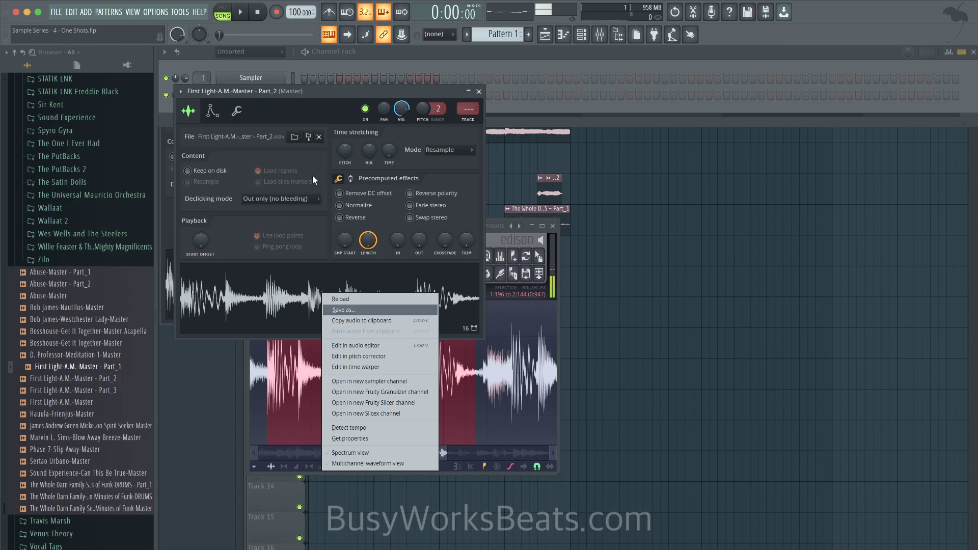
left_click(291, 136)
left_click(293, 137)
left_click(293, 140)
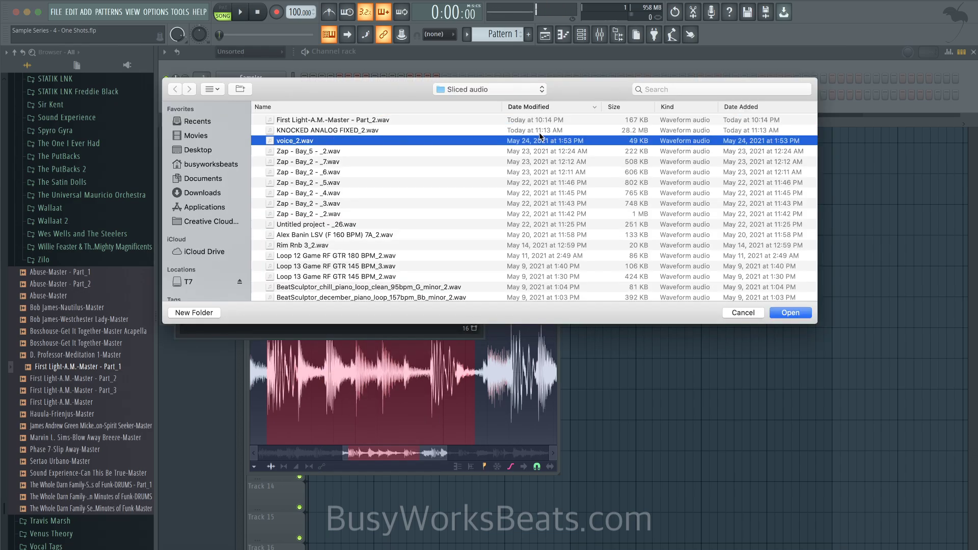
left_click(743, 312)
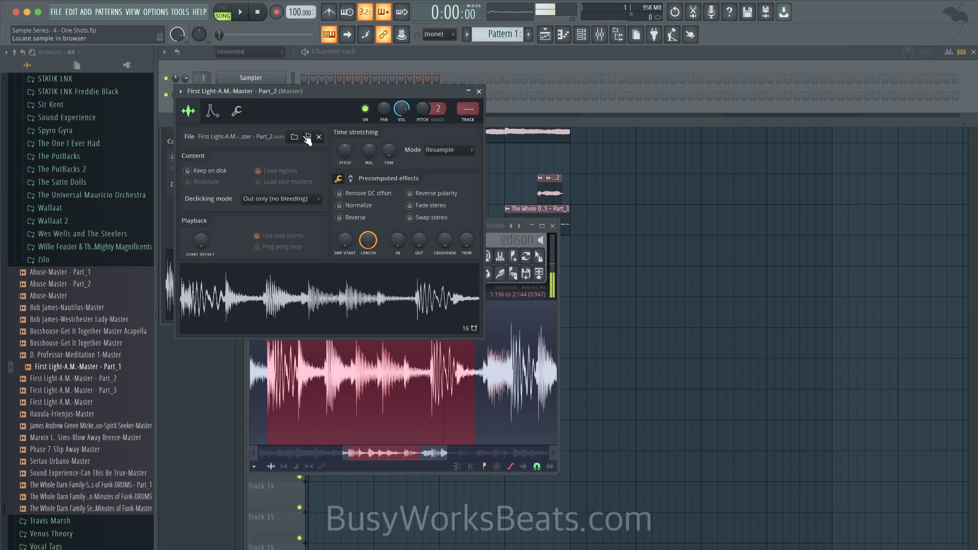
- Open the Part_2 sample in Edison, save it as First Light-A.M.-Master - DRUMS in the Sliced audio folder, and close both windows
right_click(298, 297)
left_click(331, 343)
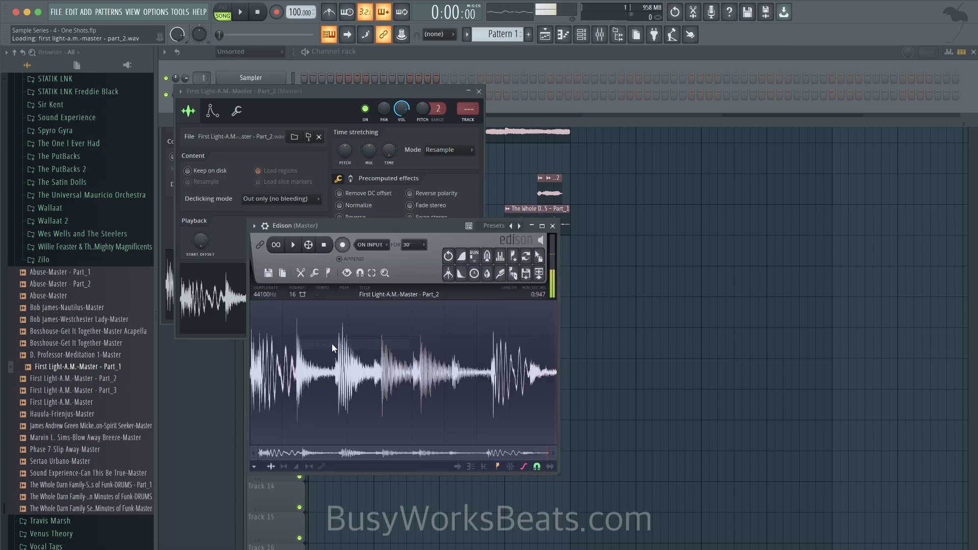
left_click(273, 274)
left_click(289, 310)
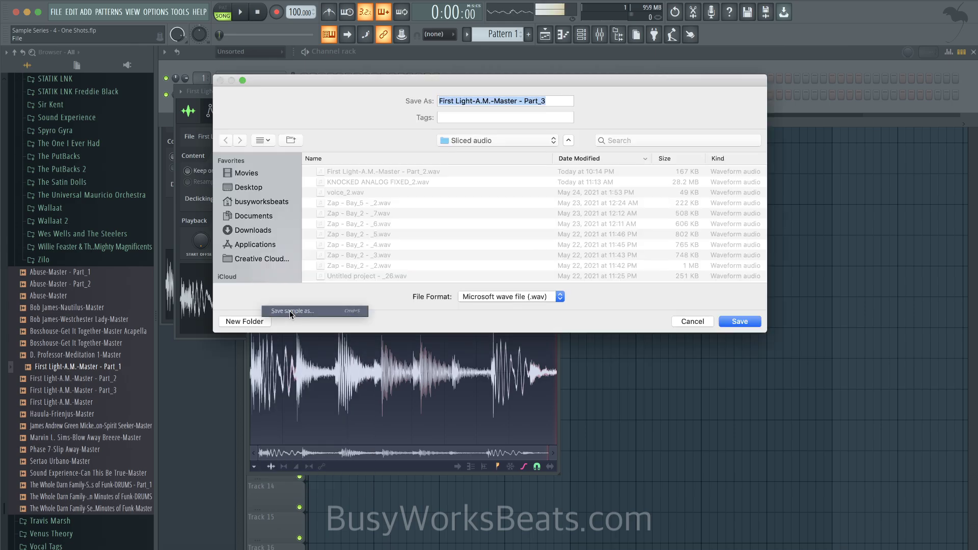
left_click(557, 102)
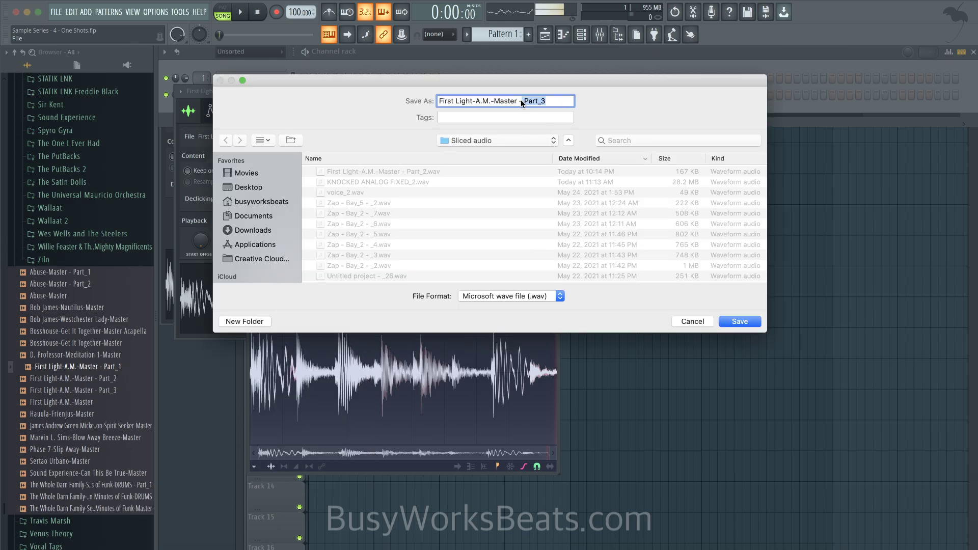
type("DRUMS")
key("Return")
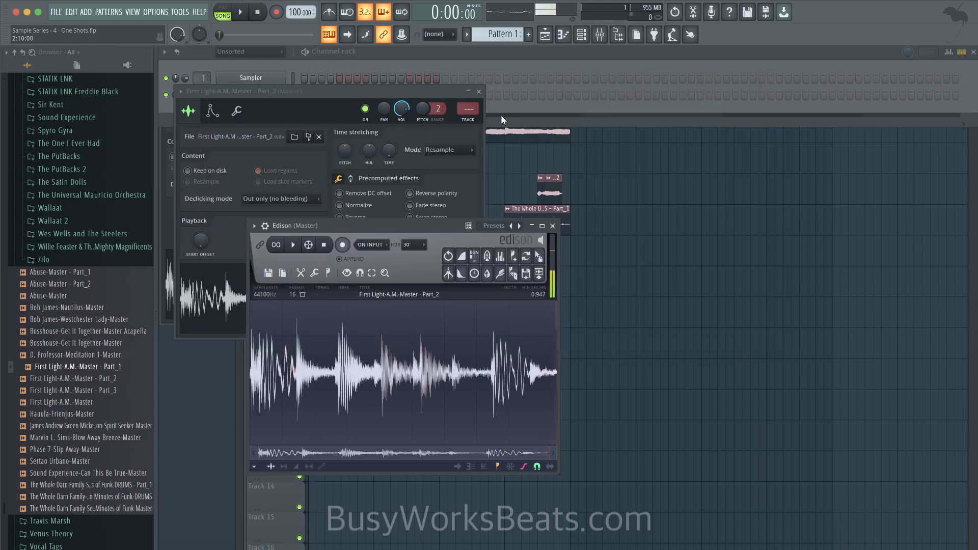
left_click(553, 226)
left_click(479, 92)
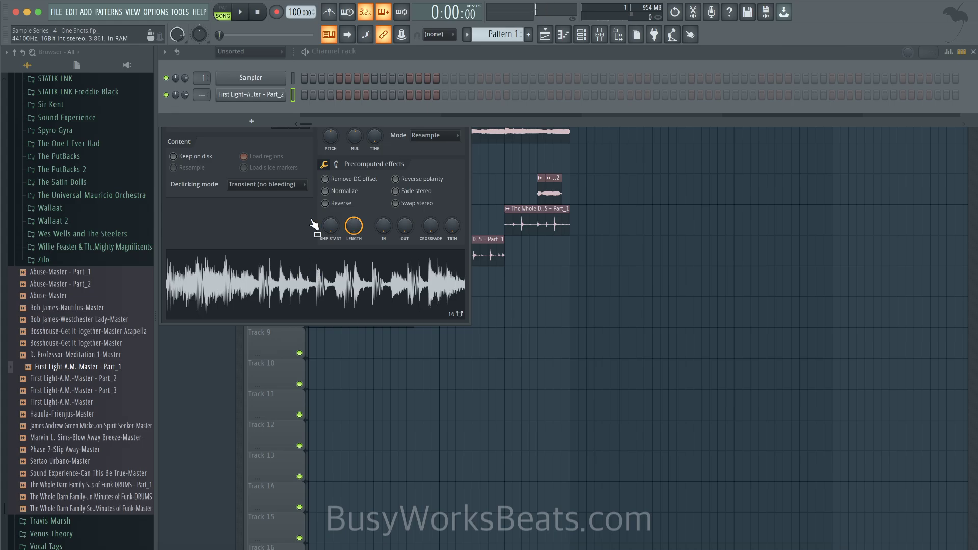
- Start saving the Part_2 channel's sample to a file and browse to Sounds > Friends Sounds on the T7 drive
left_click(271, 97)
right_click(338, 298)
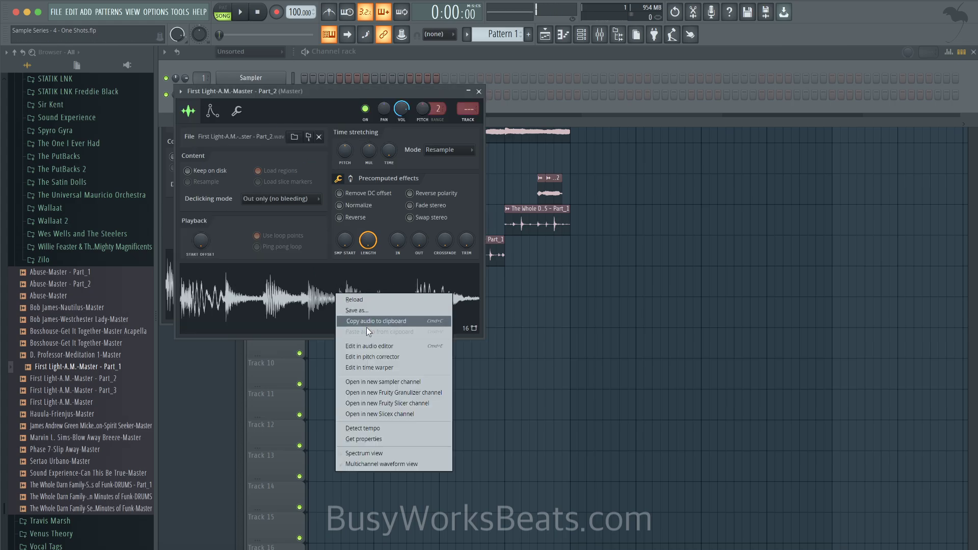
left_click(366, 311)
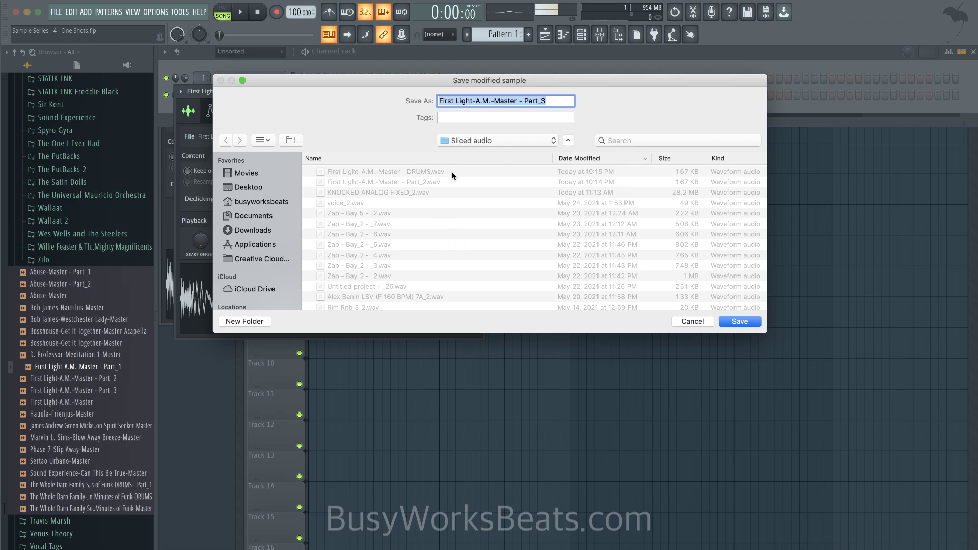
scroll(254, 237, "down", 3)
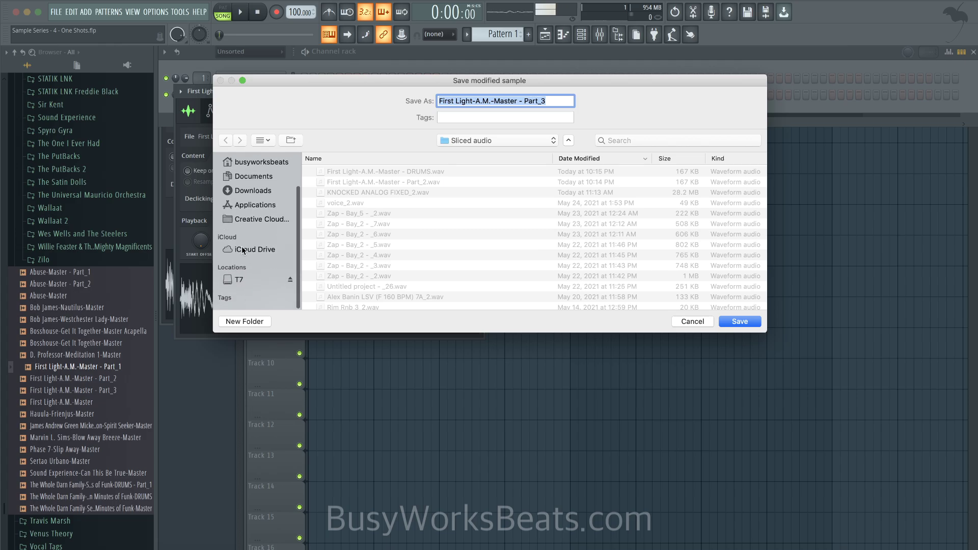
left_click(240, 288)
double_click(353, 244)
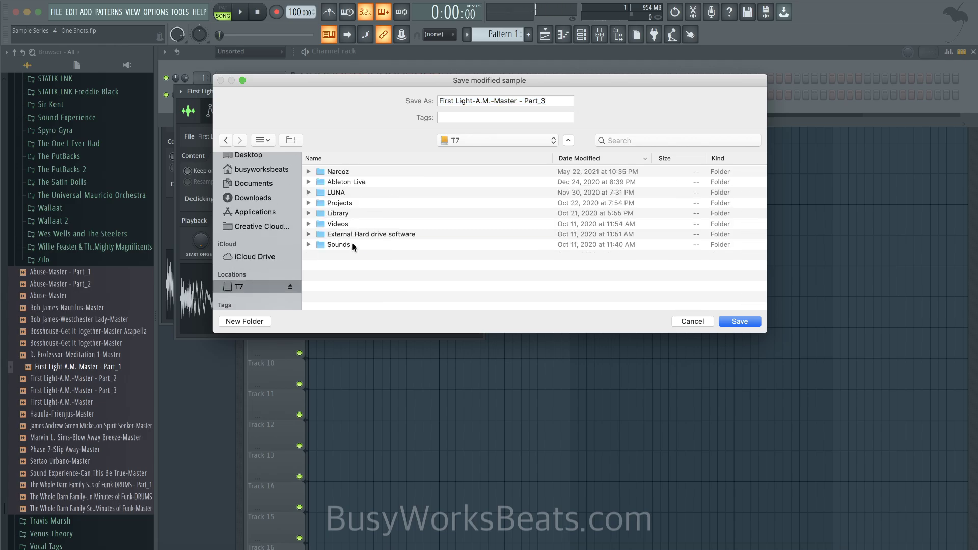
double_click(352, 203)
- Sort the Friends Sounds folders by name, open the Tracklib folder, and save the sample there
scroll(367, 218, "down", 10)
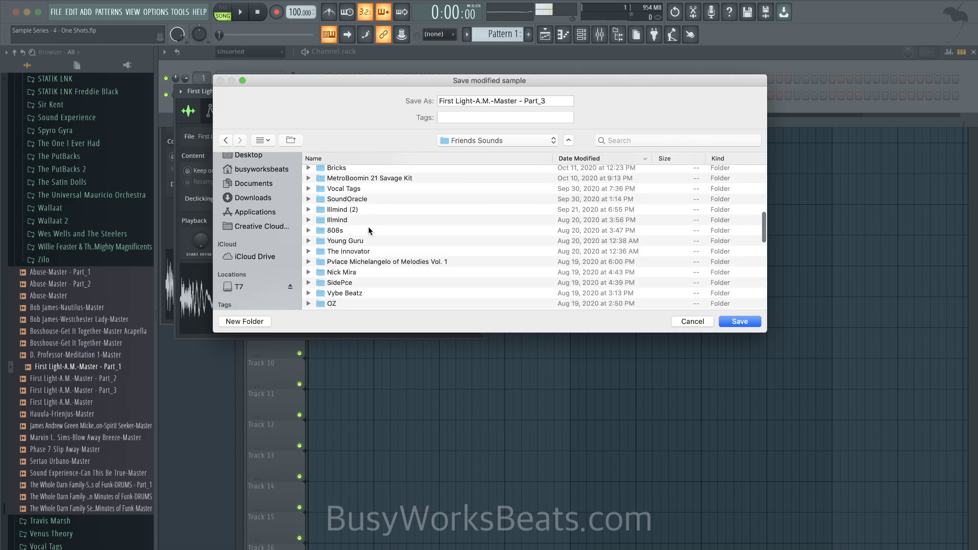
scroll(360, 253, "down", 10)
scroll(358, 245, "up", 5)
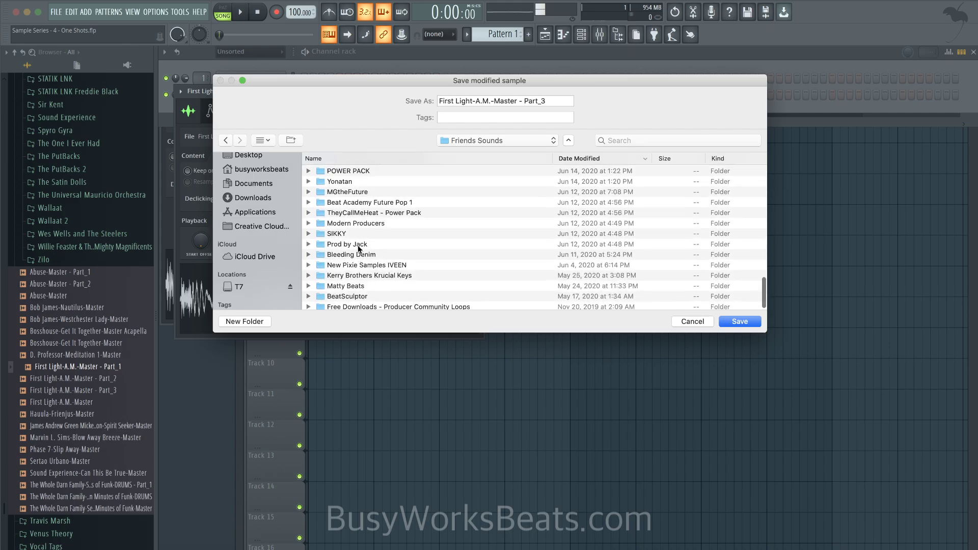
left_click(384, 158)
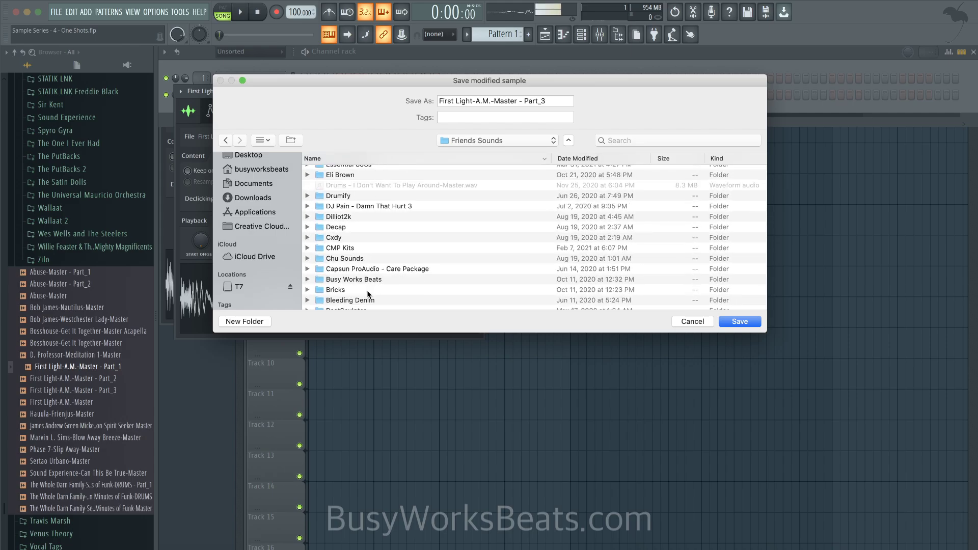
scroll(367, 290, "down", 10)
scroll(356, 264, "up", 15)
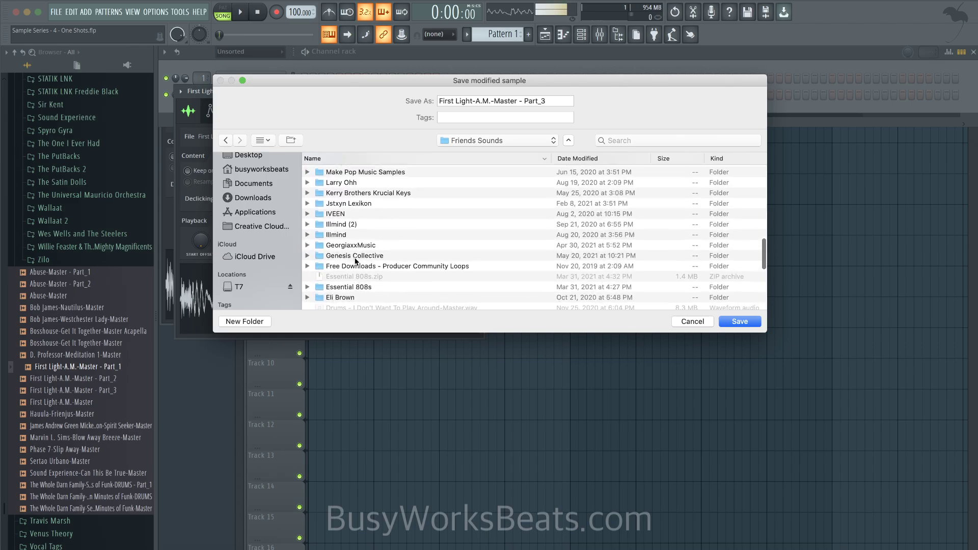
scroll(357, 214, "up", 8)
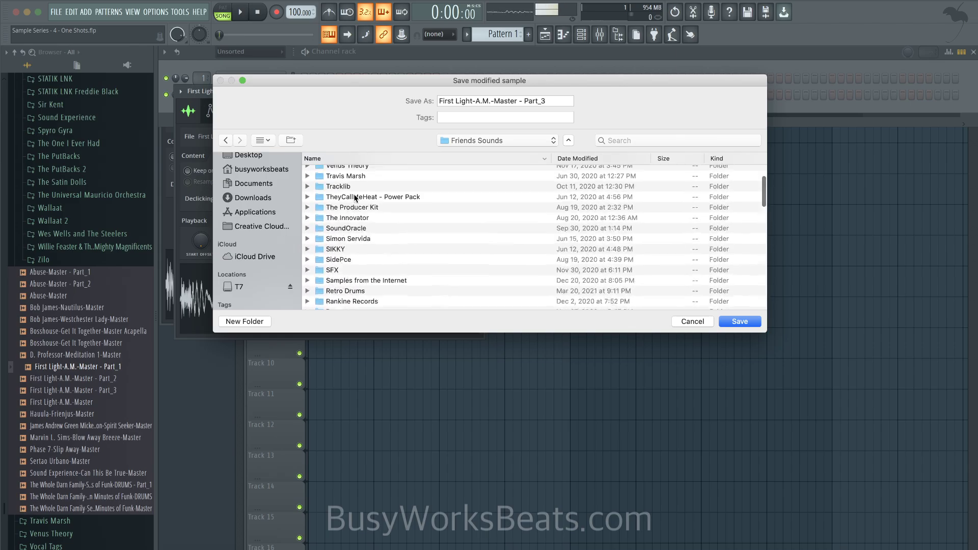
left_click(350, 210)
double_click(350, 209)
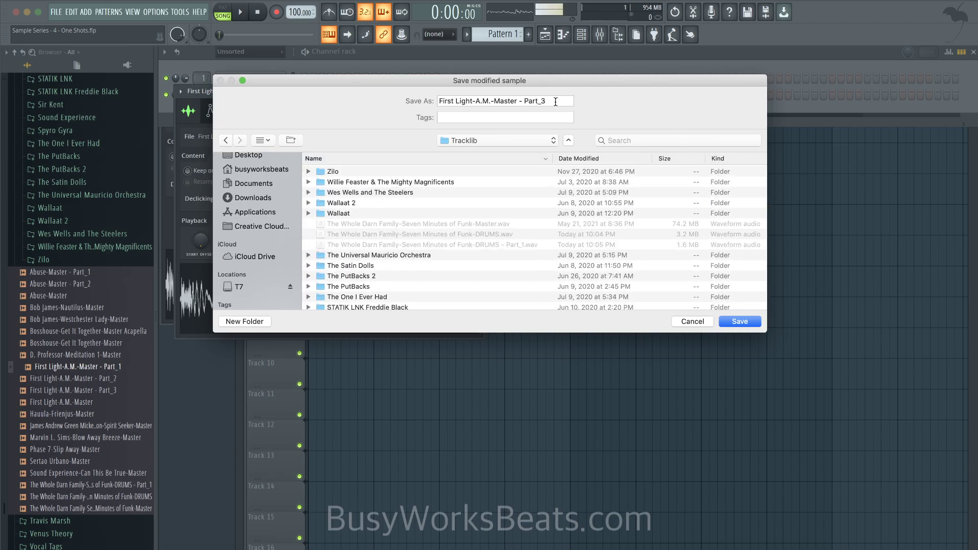
left_click_drag(555, 102, 525, 101)
key("Return")
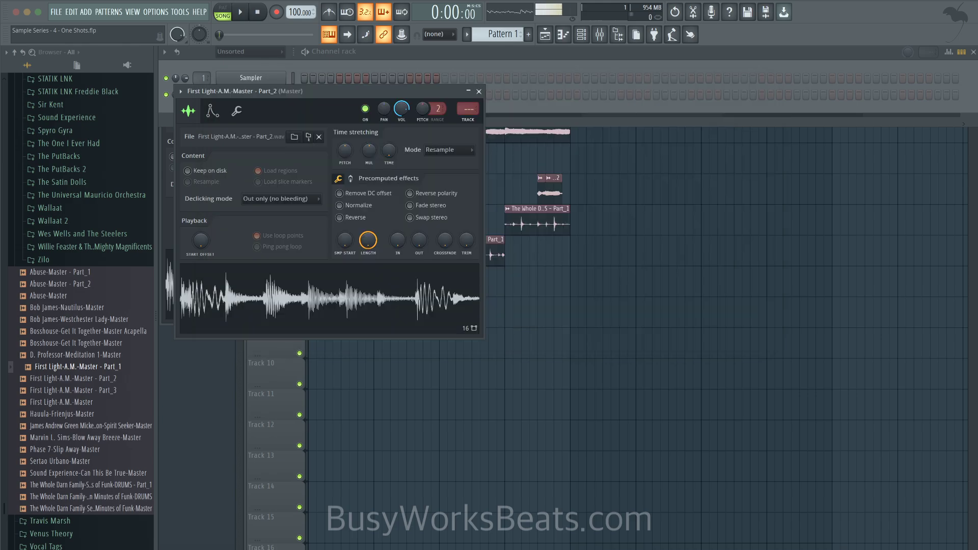
- Preview the saved First Light-A.M.-Master - DRUMS sample and close the Part_2 and Part_1 channel settings
left_click(110, 369)
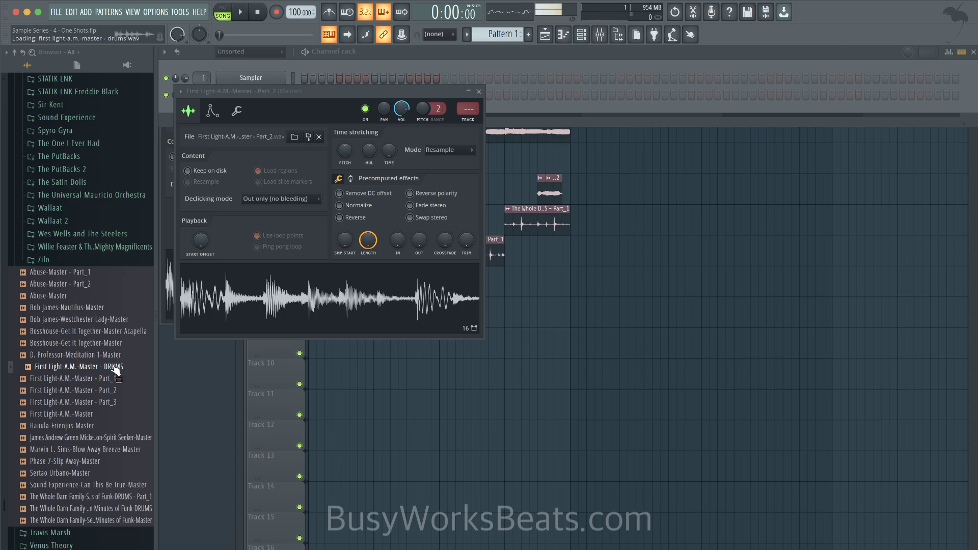
left_click(479, 91)
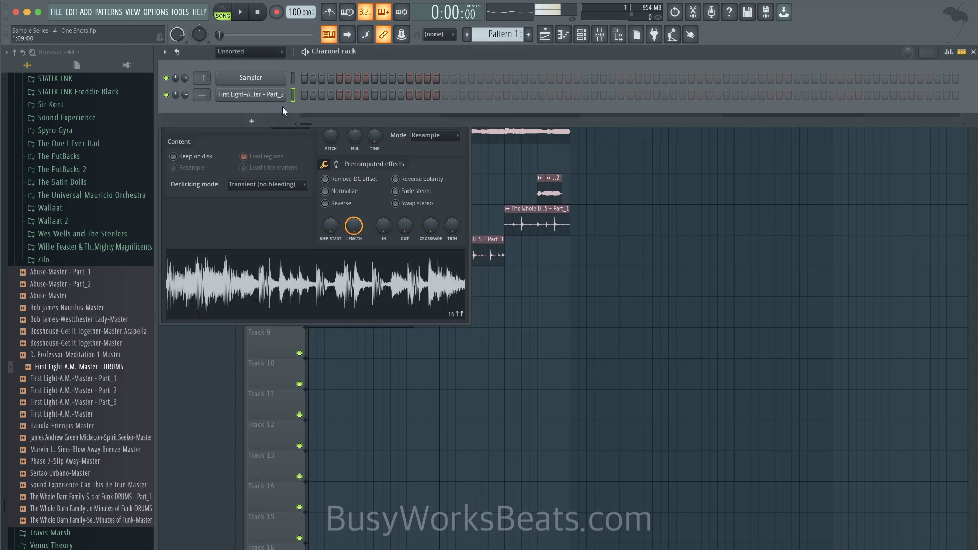
left_click(319, 142)
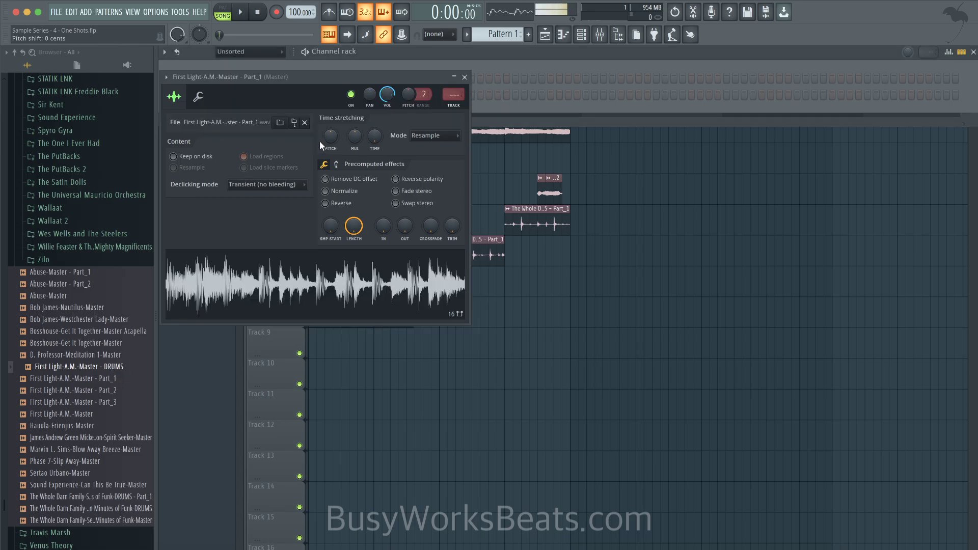
left_click(463, 92)
- Show all channels in the channel rack and open the First Light-A.M.-Master - Part_1 channel's sample in Edison
left_click(250, 52)
left_click(254, 65)
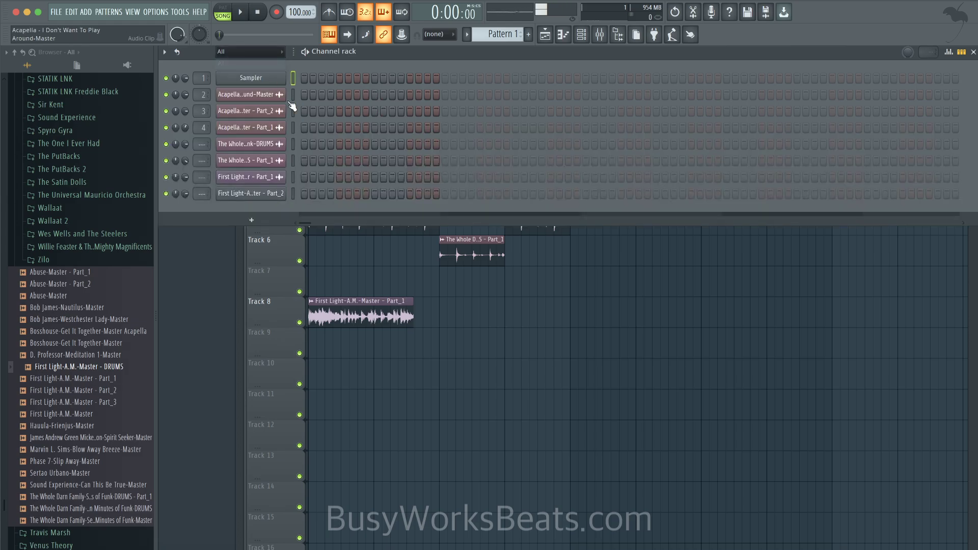
left_click(277, 177)
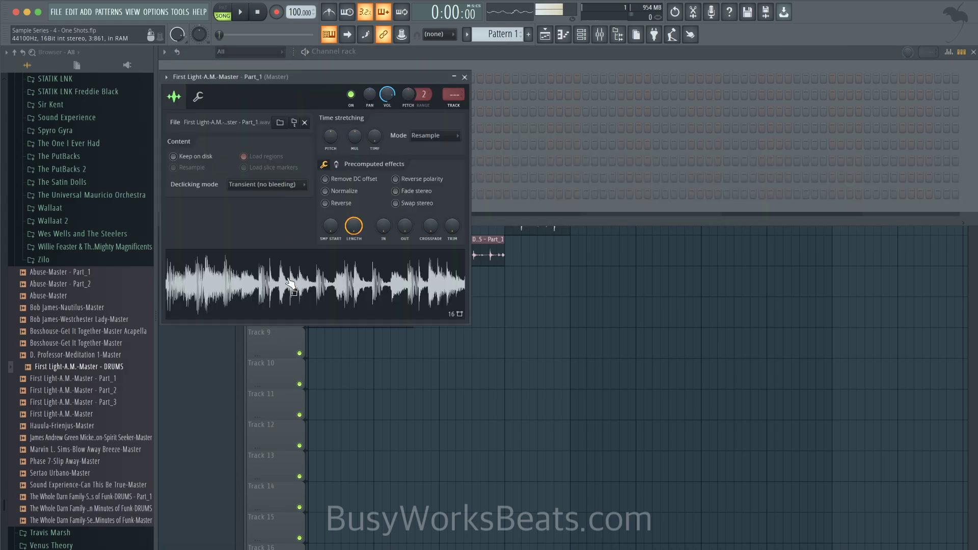
left_click(257, 12)
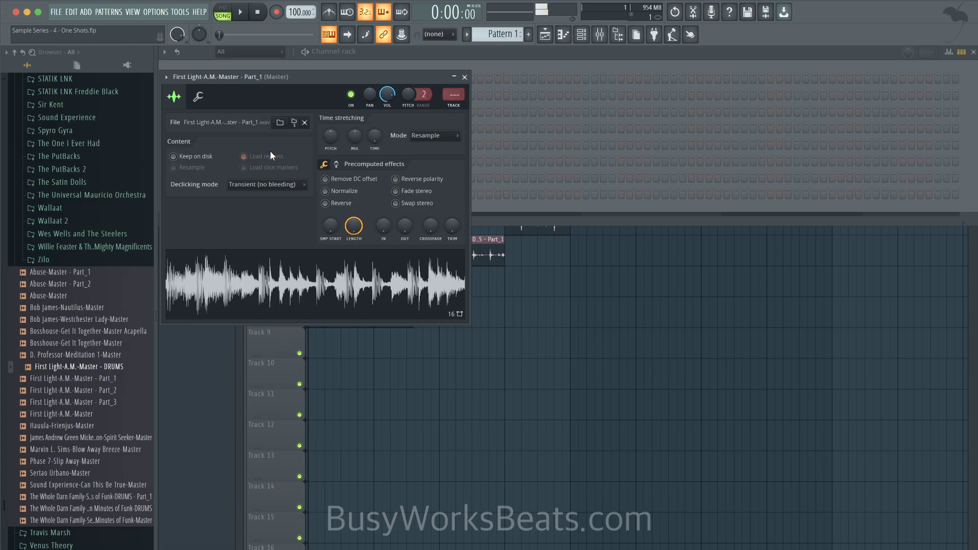
right_click(279, 266)
left_click(317, 311)
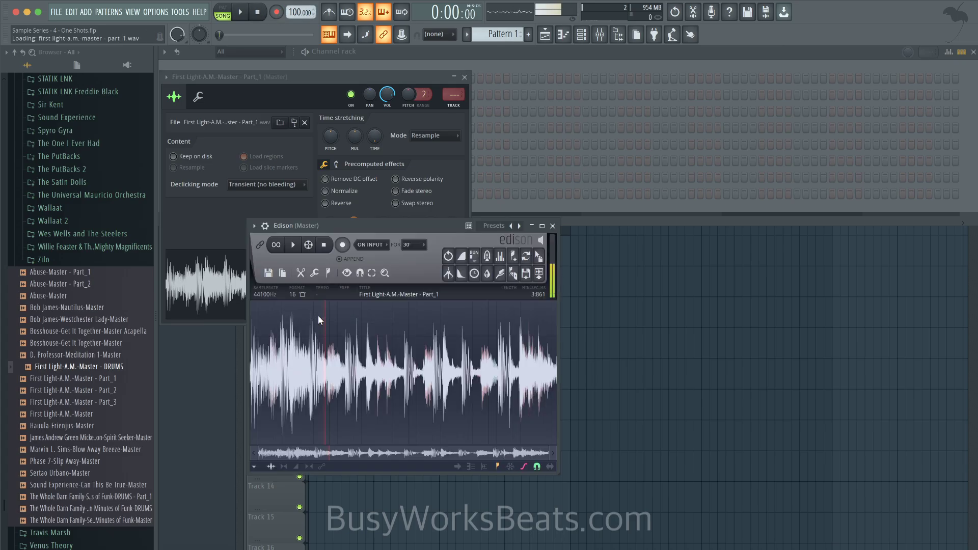
left_click(293, 245)
left_click_drag(337, 228, 339, 133)
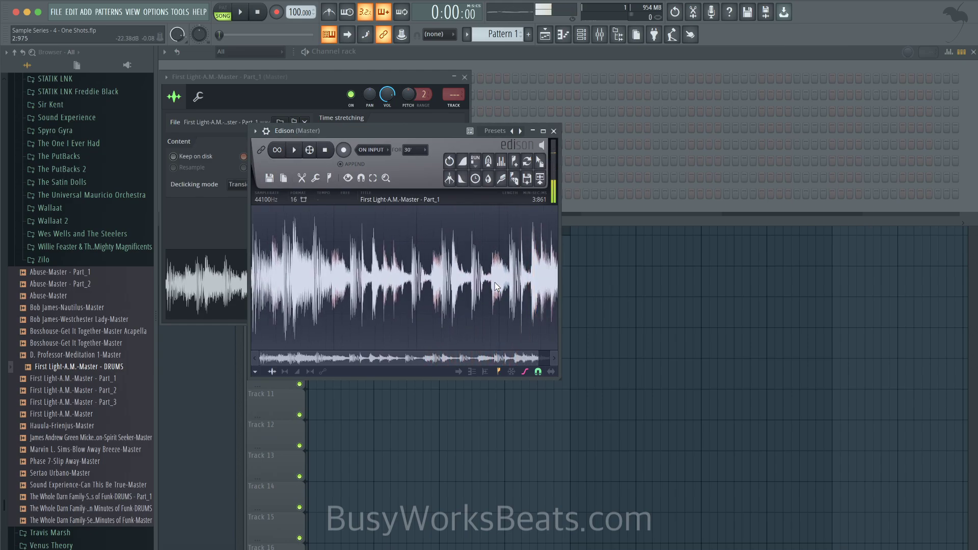
- Select the short hit from about 2:908 to 3:109 in the Edison waveform and play it
left_click_drag(492, 283, 510, 282)
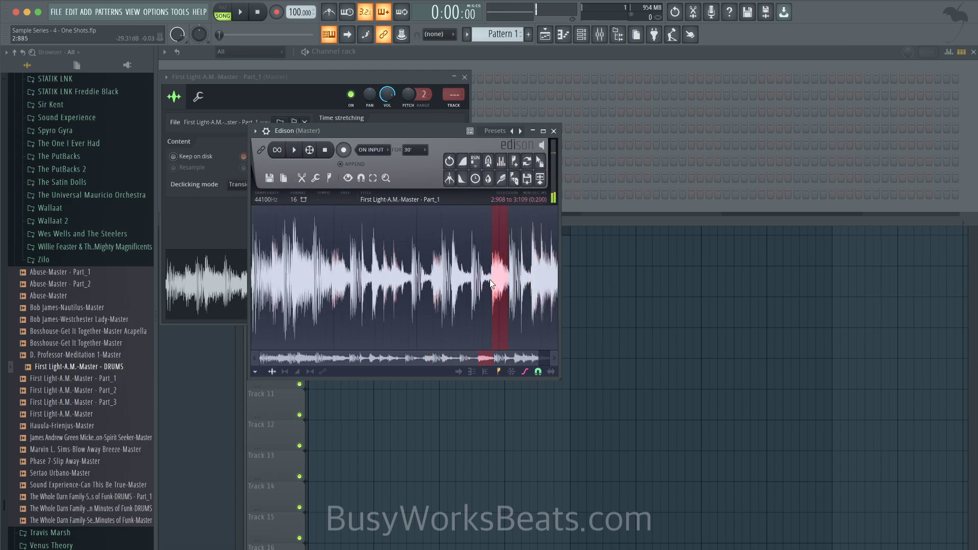
scroll(490, 279, "up", 2)
scroll(490, 279, "up", 1)
scroll(482, 285, "up", 1)
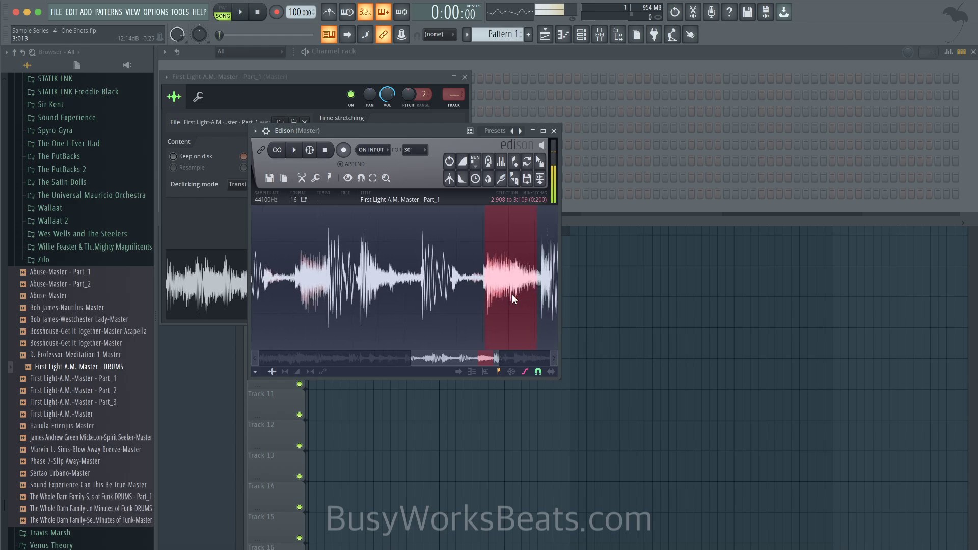
scroll(483, 284, "up", 1)
key("space")
- Refine the hit's selection to about 2:904 to 3:123, ending just before the next transient, and audition it
mouse_move(487, 284)
left_mouse_down()
mouse_move(560, 283)
mouse_move(488, 282)
left_mouse_up()
scroll(501, 289, "up", 1)
key("space")
scroll(486, 287, "down", 1)
scroll(486, 287, "down", 2)
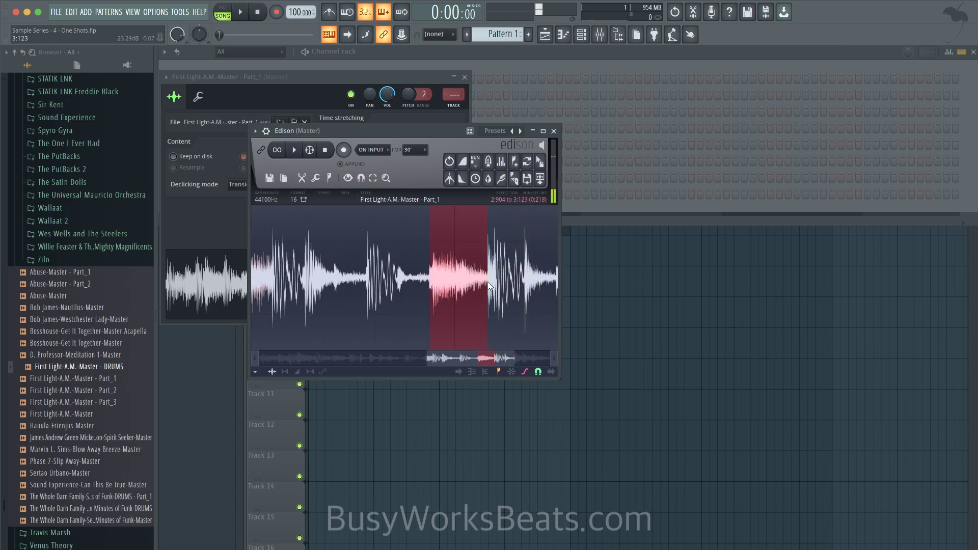
scroll(488, 286, "up", 4)
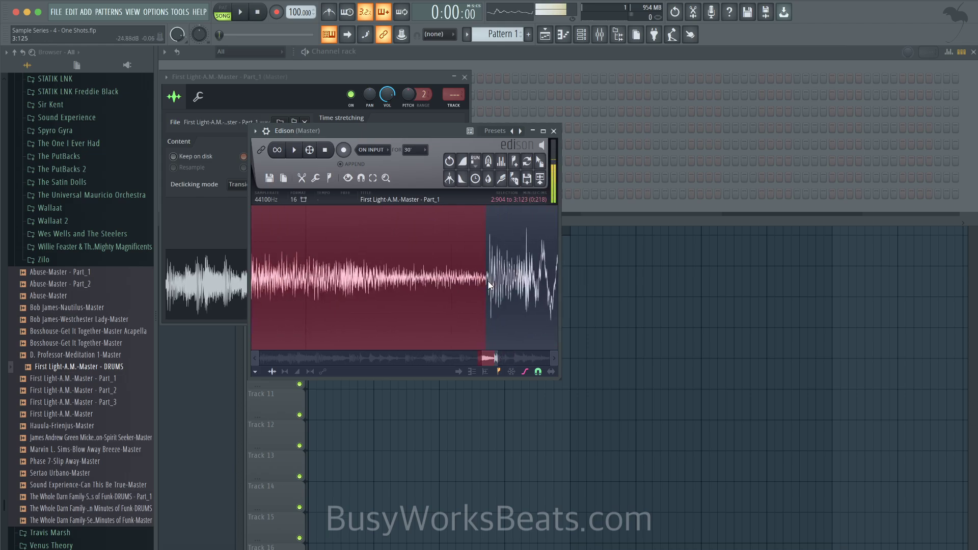
key("space")
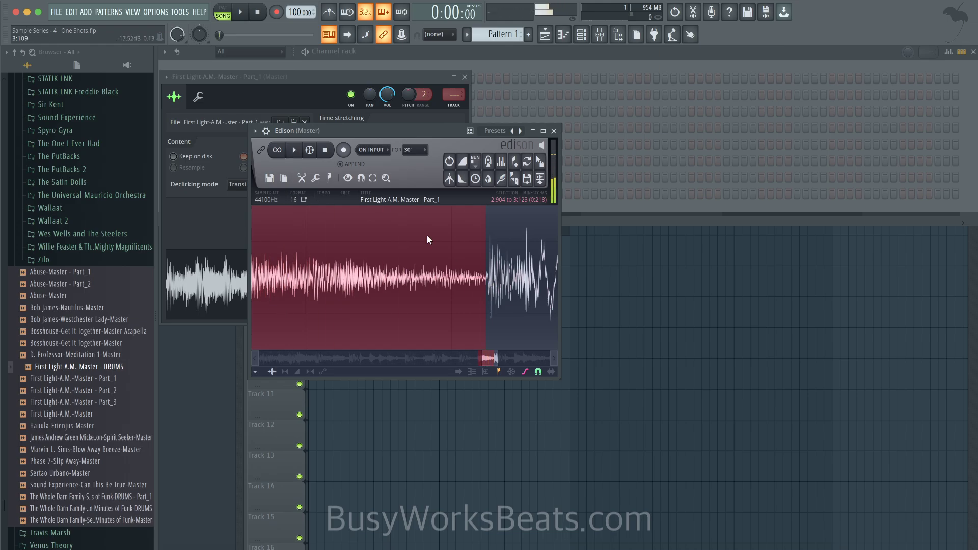
- Choose Snap to zero-crossing in Edison and copy the selection into the channel rack as a new sampler channel with its settings open
left_click(365, 184)
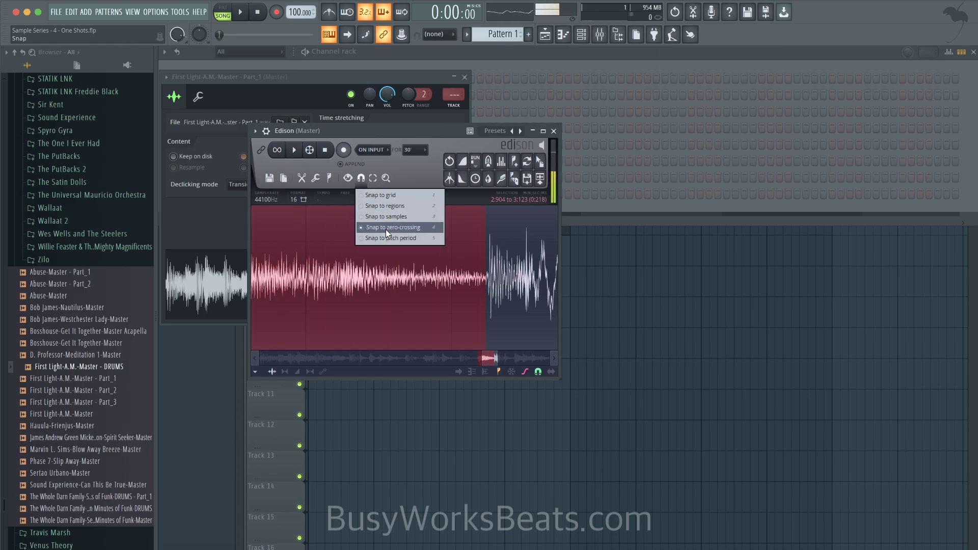
left_click(386, 228)
scroll(414, 252, "down", 3)
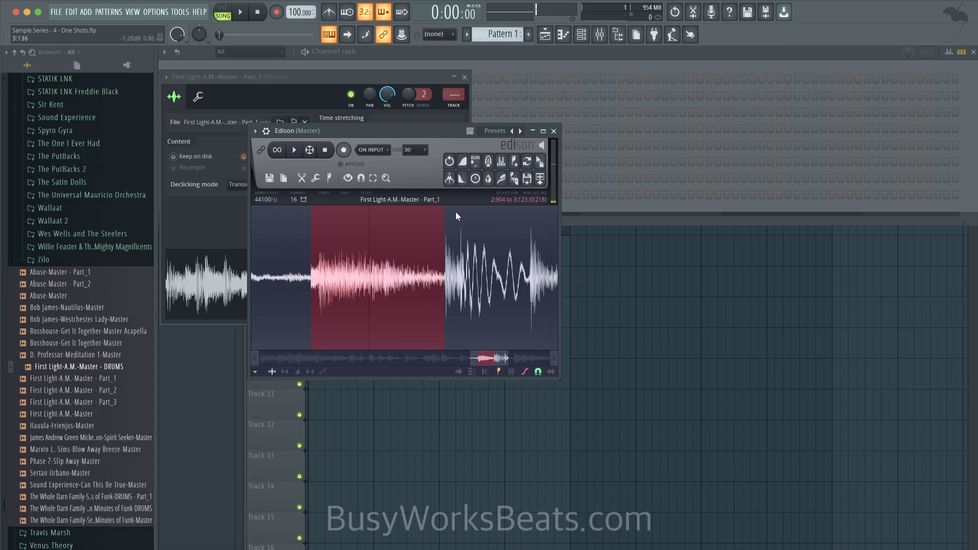
left_click_drag(540, 162, 559, 198)
left_click(275, 209)
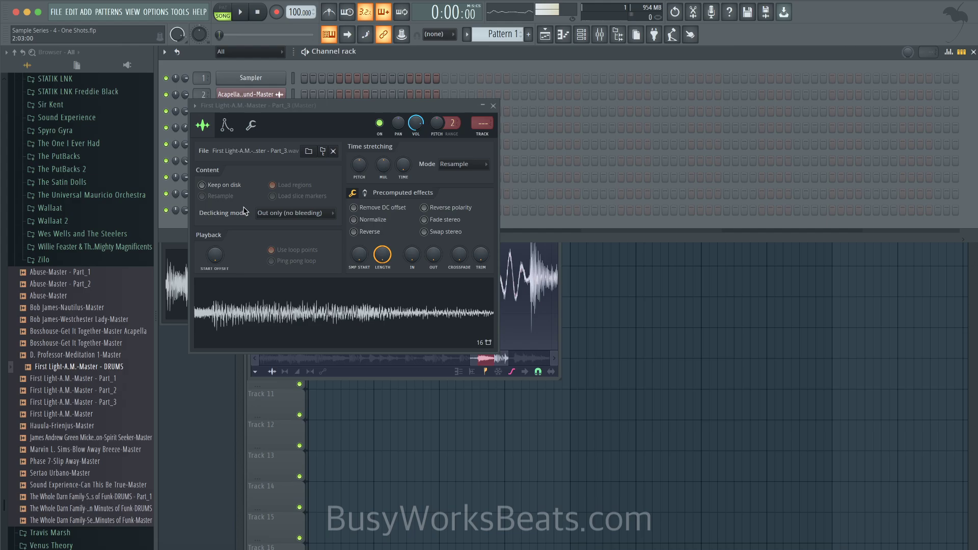
- Save the new channel's sample as First Light-A.M.-Master - CHORD in the Tracklib folder and close the channel settings
right_click(339, 320)
left_click(358, 335)
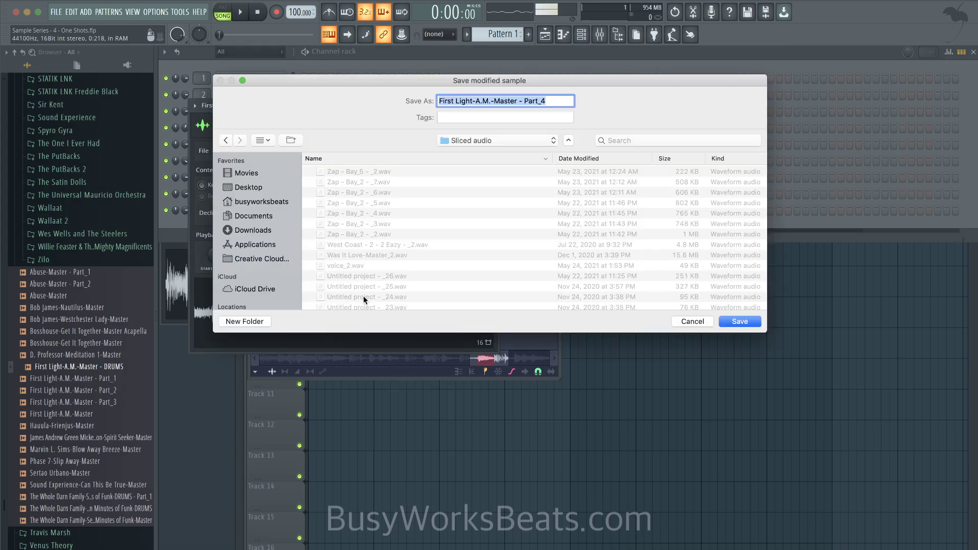
left_click(488, 141)
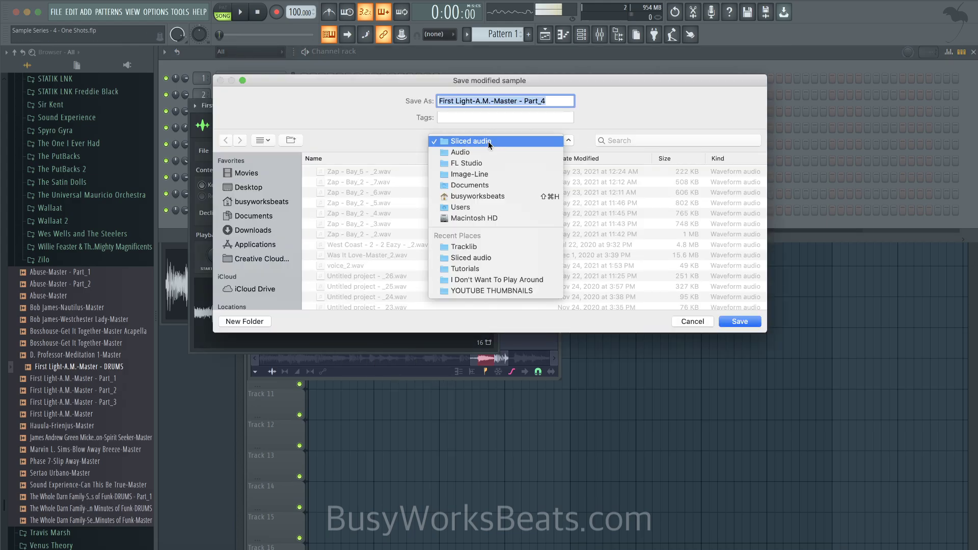
key("Escape")
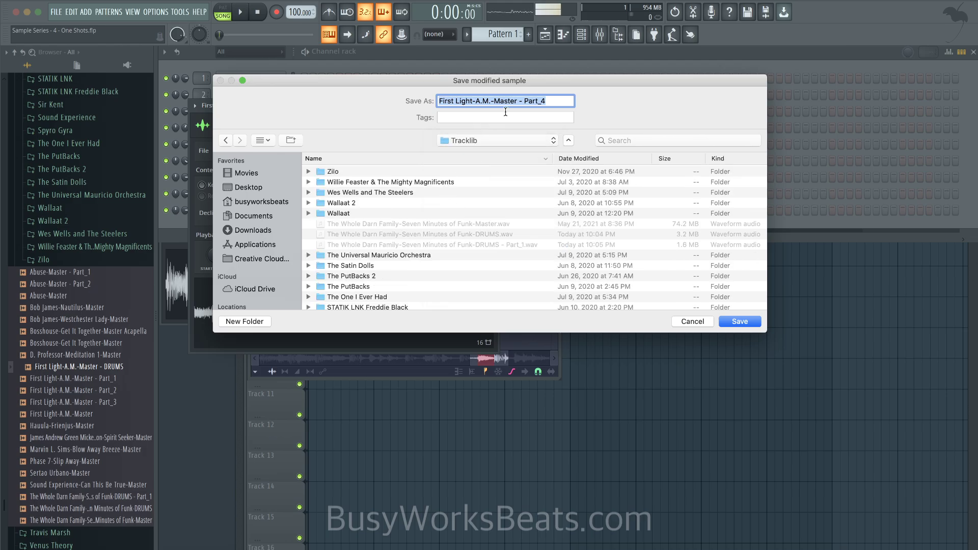
left_click(547, 101)
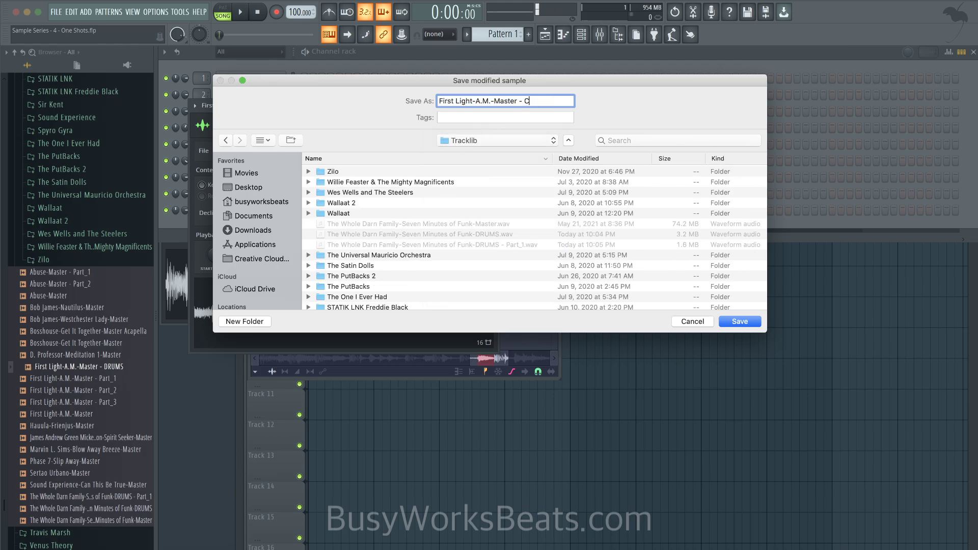
key("Return")
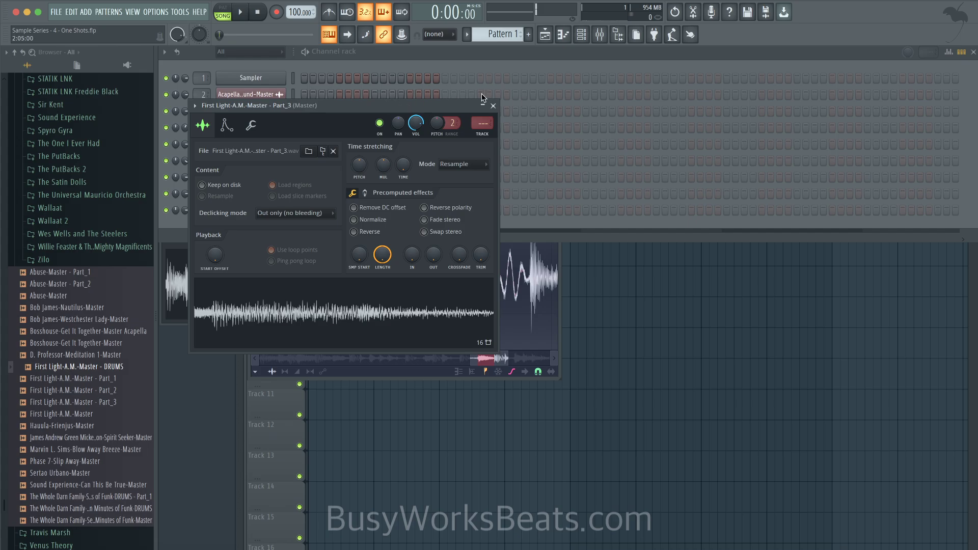
left_click(493, 105)
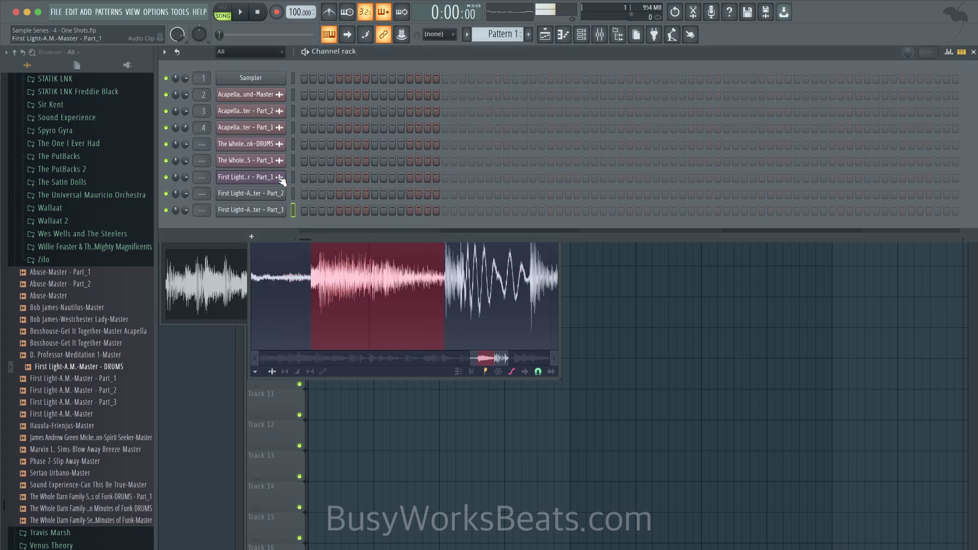
- Clear the Edison selection and play the Part_1 sample to look for another one-shot
right_click(286, 320)
scroll(313, 286, "down", 4)
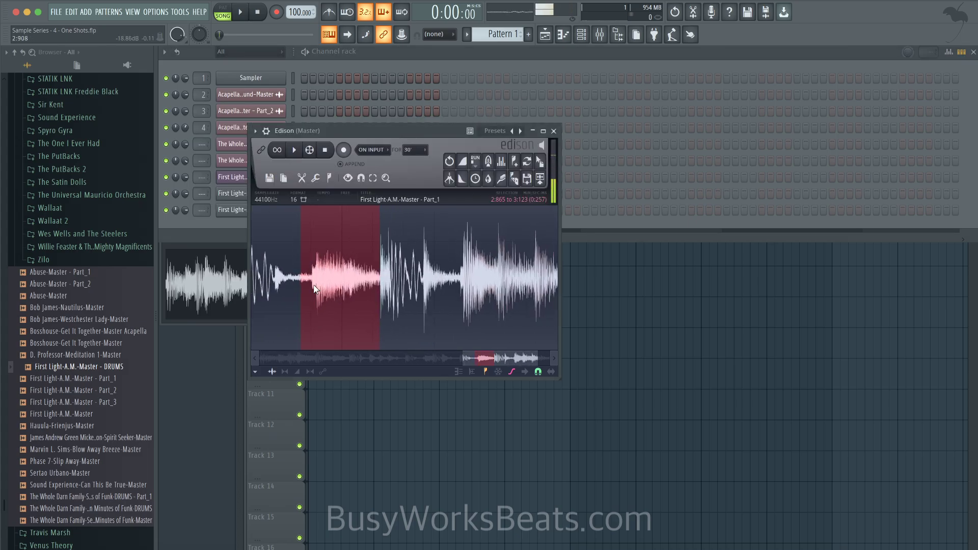
scroll(426, 270, "down", 3)
left_click(426, 270)
key("space")
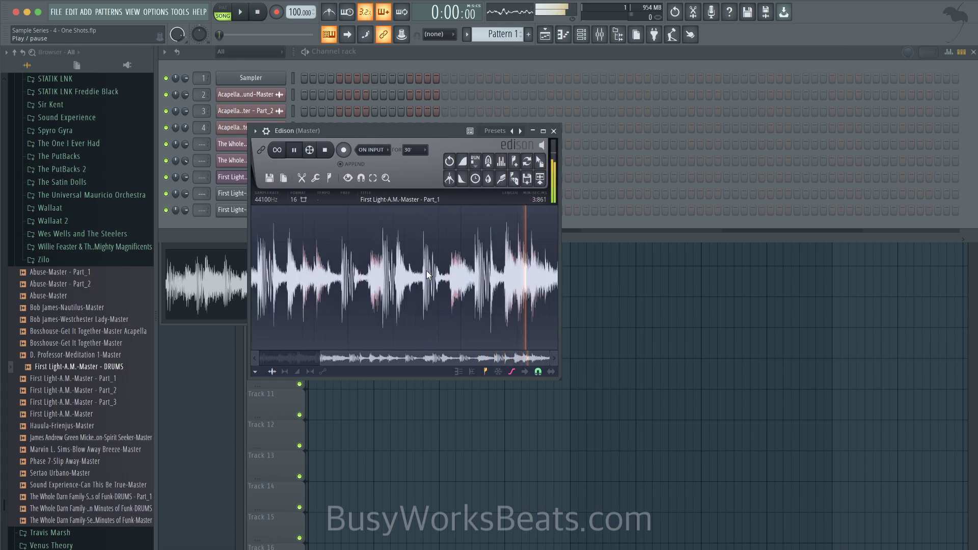
scroll(426, 270, "down", 2)
key("space")
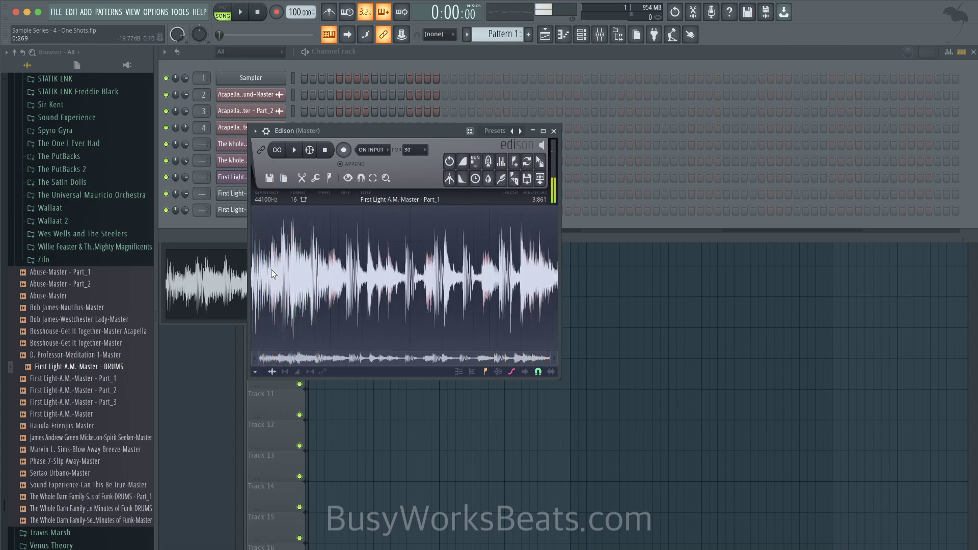
- Select the opening hit of the Part_1 waveform, from 0:000 to about 0:227, and audition it
left_click_drag(269, 266, 244, 270)
key("space")
scroll(267, 274, "up", 2)
key("space")
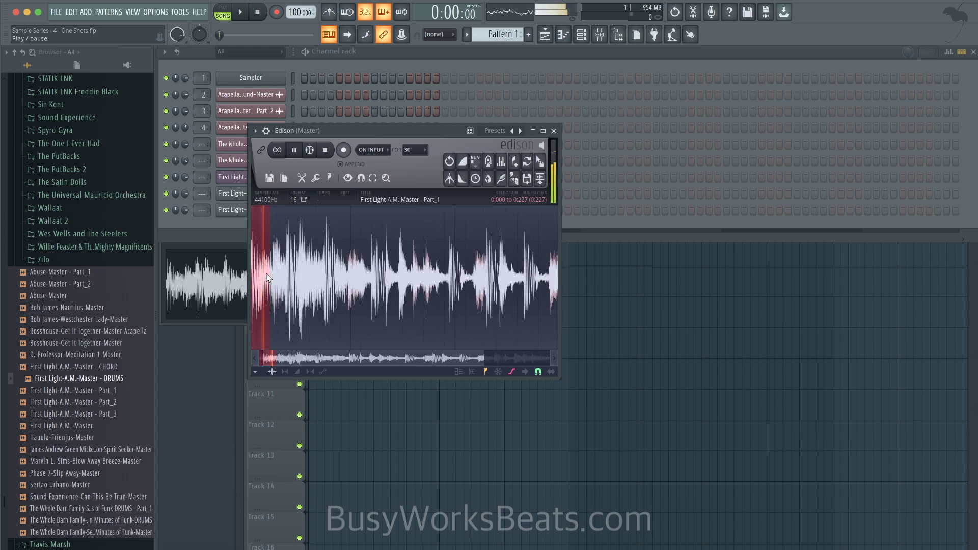
scroll(266, 273, "up", 1)
key("space")
scroll(272, 343, "up", 1)
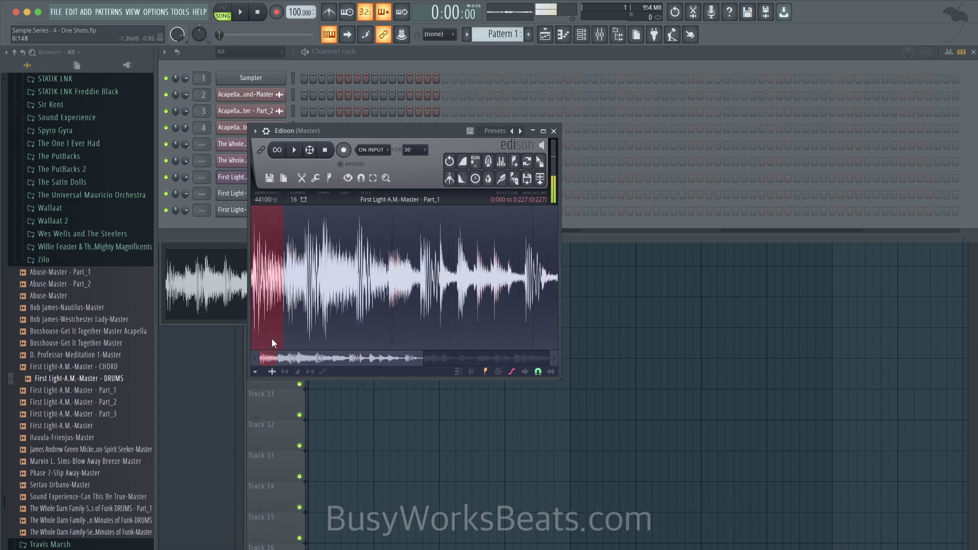
- Extend the opening hit's selection to about 0:254 and audition it against the following transient
mouse_move(282, 271)
left_mouse_down()
mouse_move(306, 277)
mouse_move(286, 275)
left_mouse_up()
key("space")
key("space")
key("space")
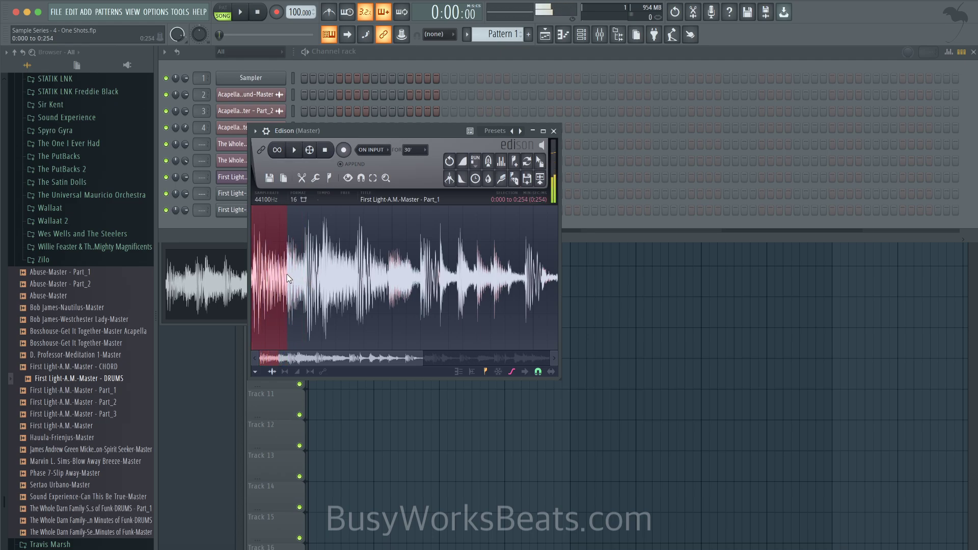
scroll(287, 275, "up", 3)
key("space")
left_click_drag(317, 354, 297, 352)
scroll(255, 277, "up", 2)
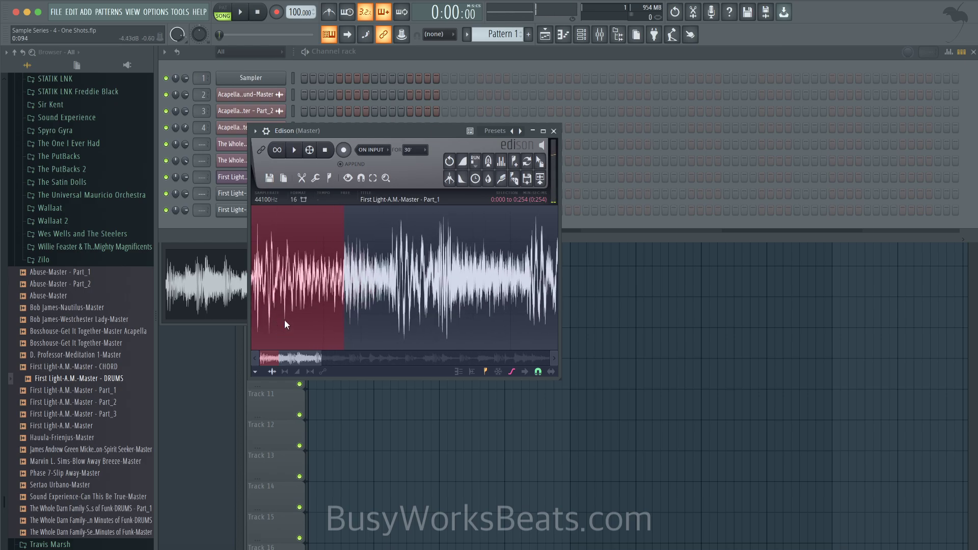
scroll(282, 351, "up", 1)
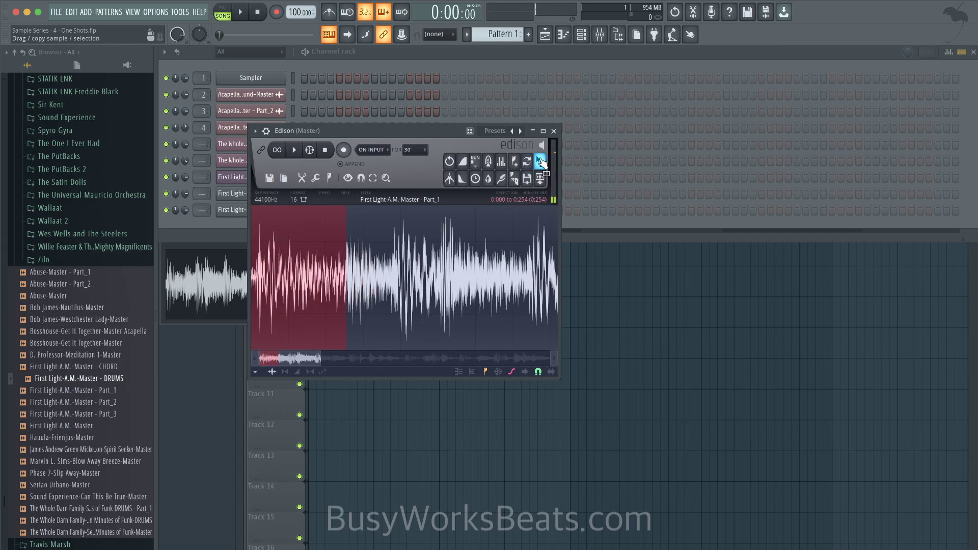
- Load the selected opening hit into Edison on its own and fade out its tail from about 0:227 to 0:254
left_click_drag(541, 162, 295, 128)
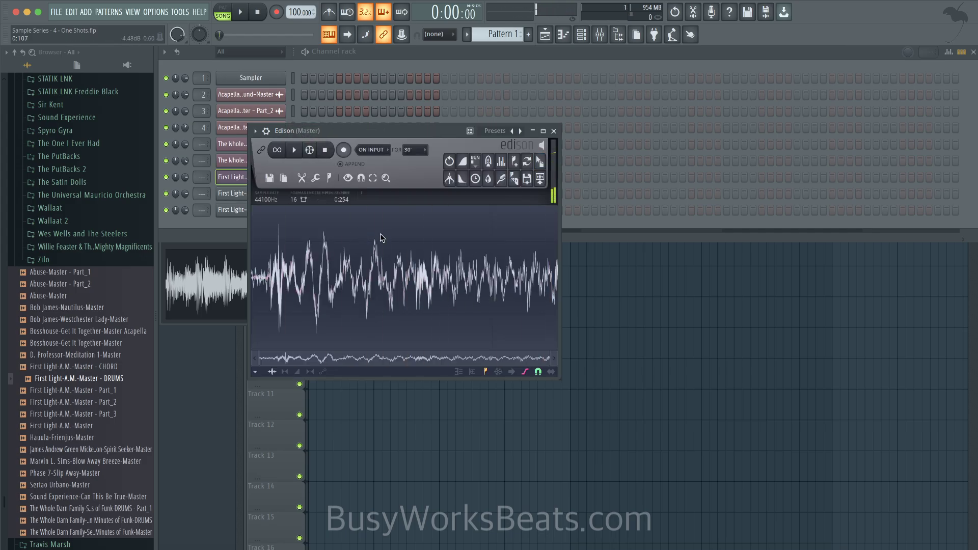
left_click_drag(526, 275, 590, 287)
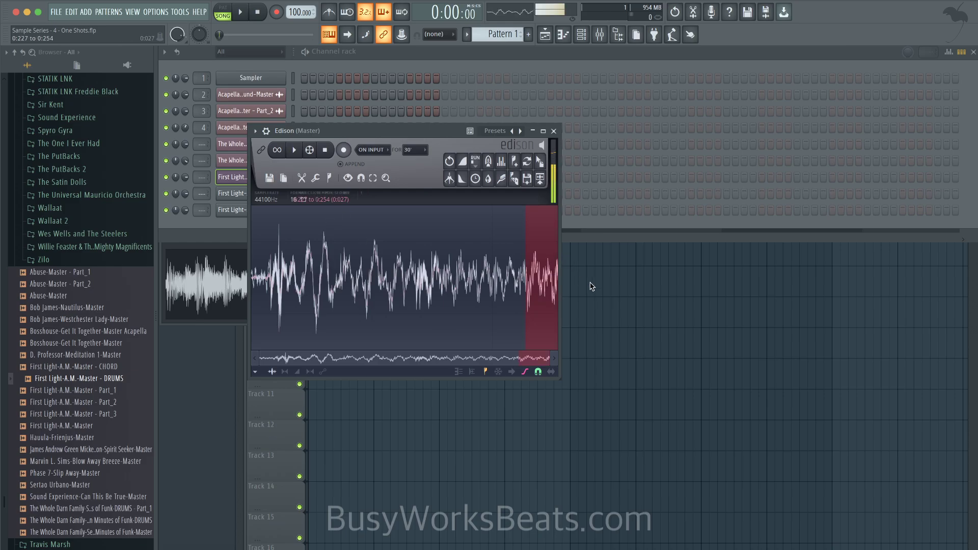
left_click(557, 272)
left_click(462, 180)
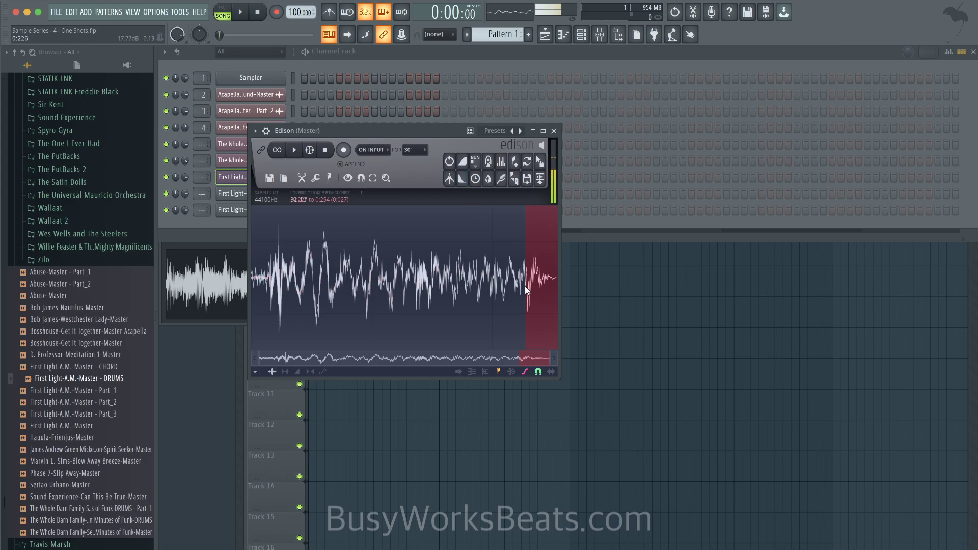
- Fade in the first 0:001 of the trimmed hit and audition the sample
left_click_drag(264, 275, 252, 278)
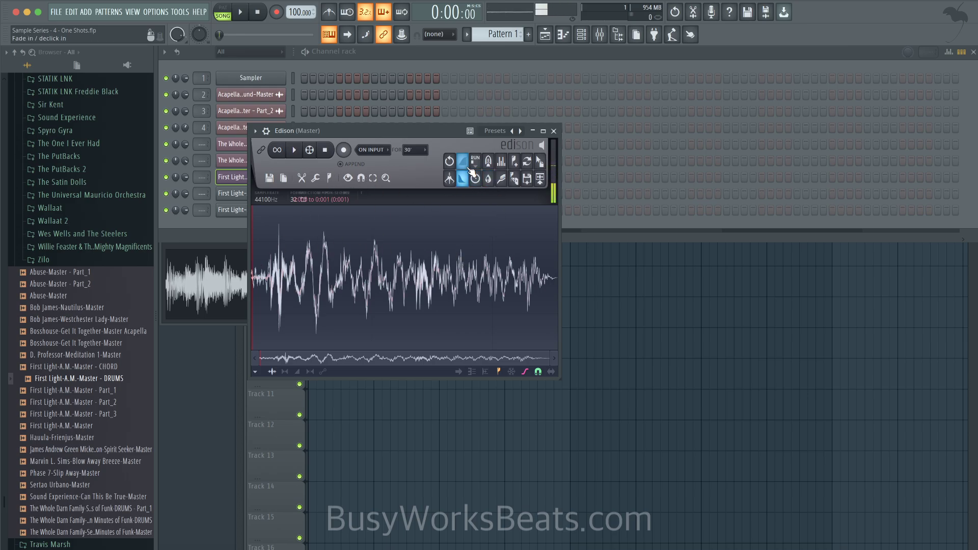
key("space")
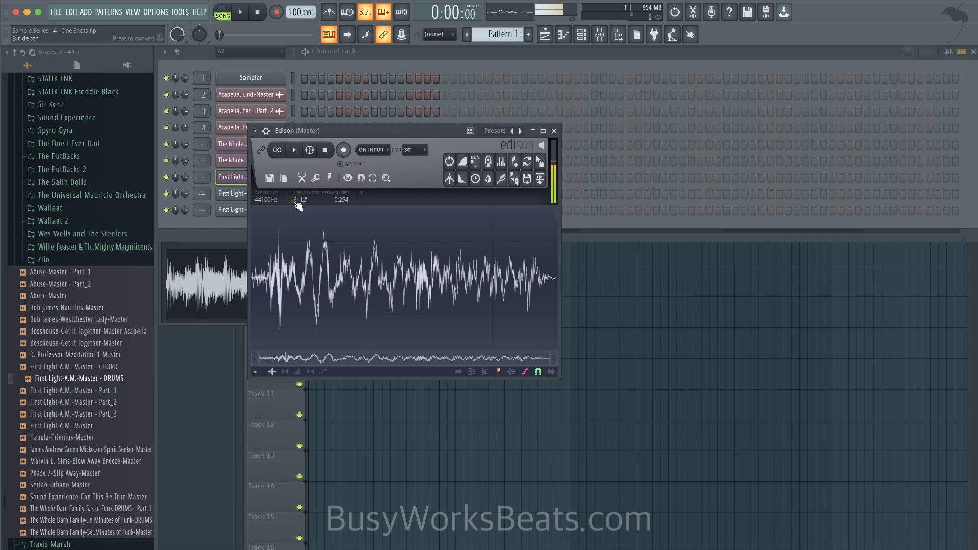
- Save the trimmed hit as First Light-A.M.-Master - ONE SHOT BASS in the Tracklib folder and close Edison
left_click(270, 178)
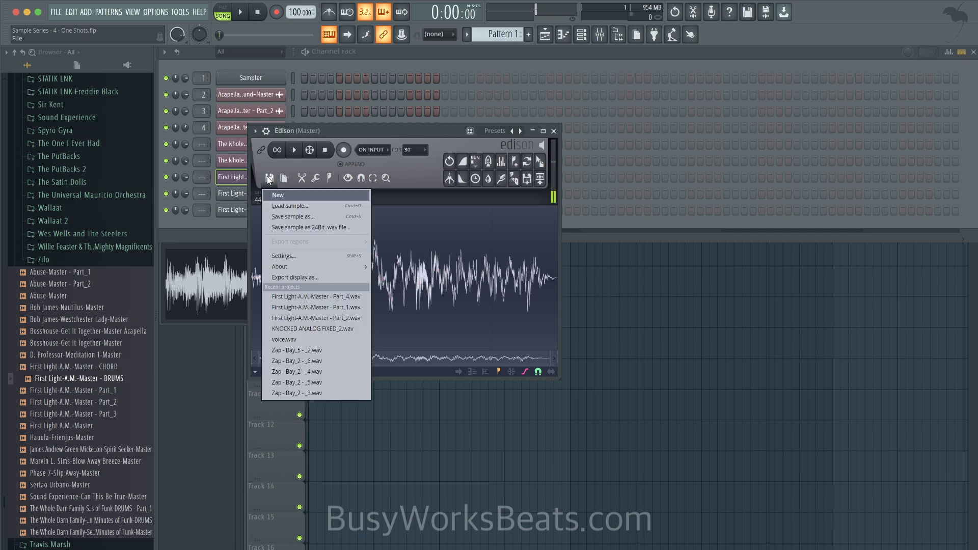
left_click(292, 218)
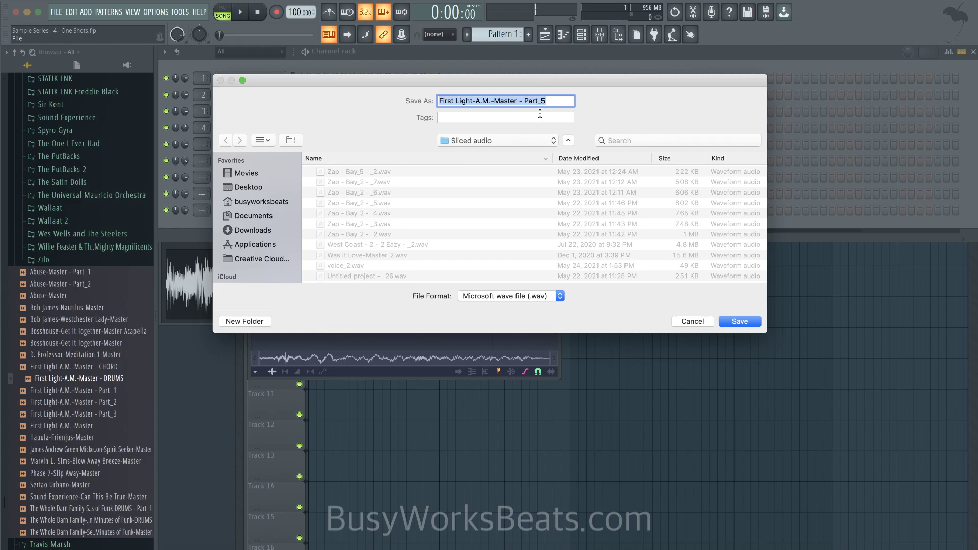
left_click(512, 135)
left_click(490, 247)
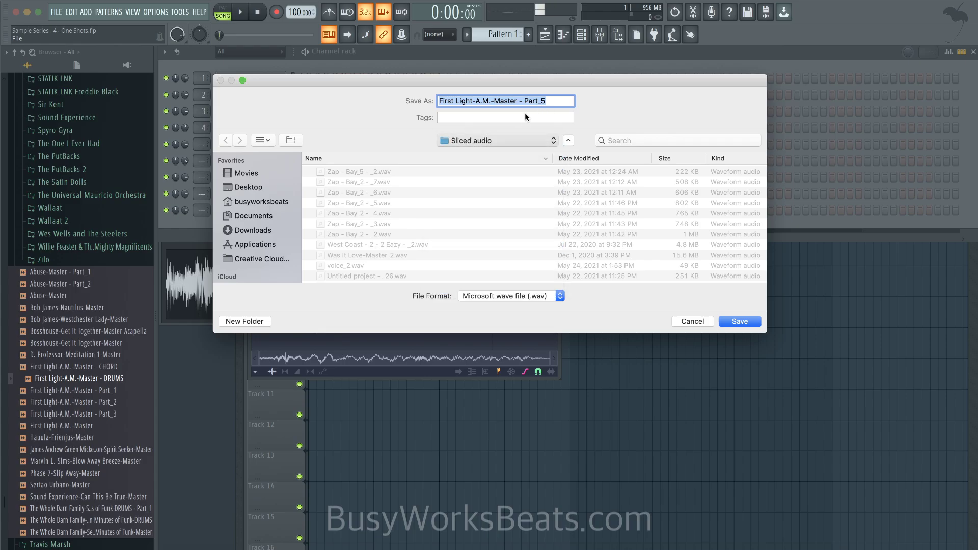
left_click_drag(549, 99, 524, 100)
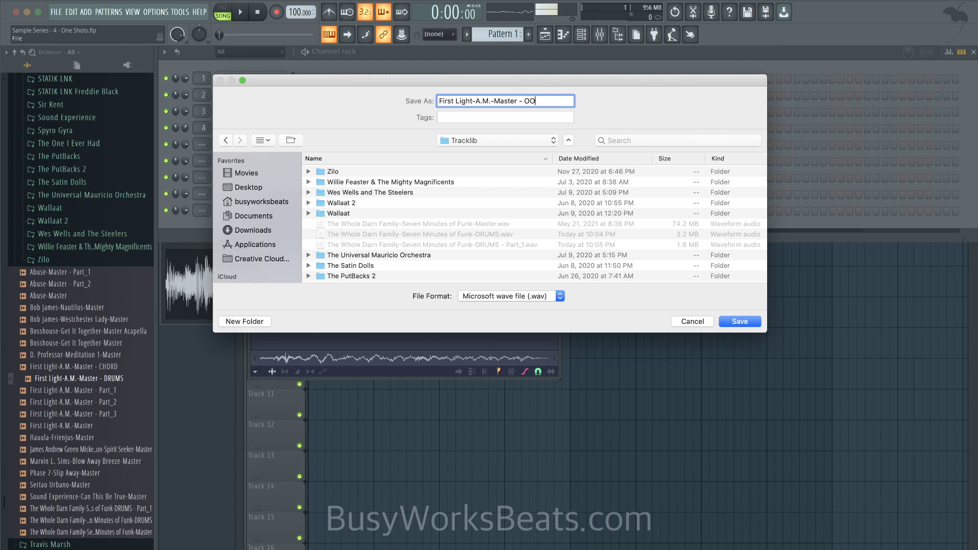
type("ONE SHOT BASS")
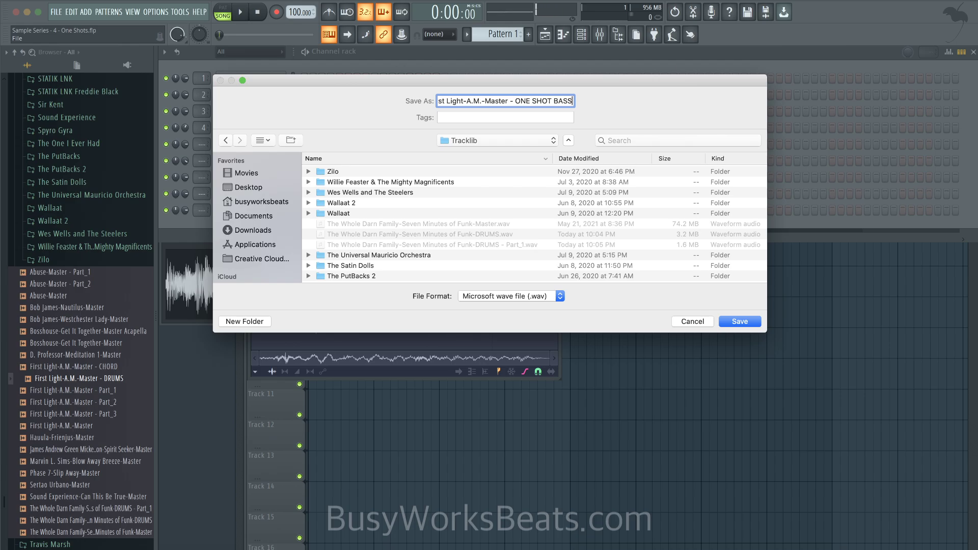
key("Return")
left_click(553, 135)
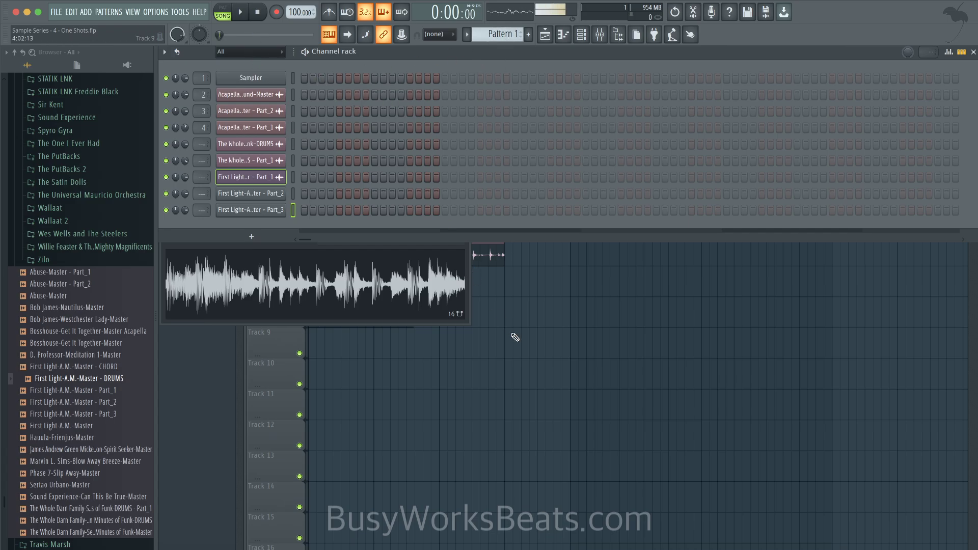
- Add a Slicex channel and load the First Light-A.M.-Master - DRUMS sample into it
left_click(467, 264)
right_click(314, 323)
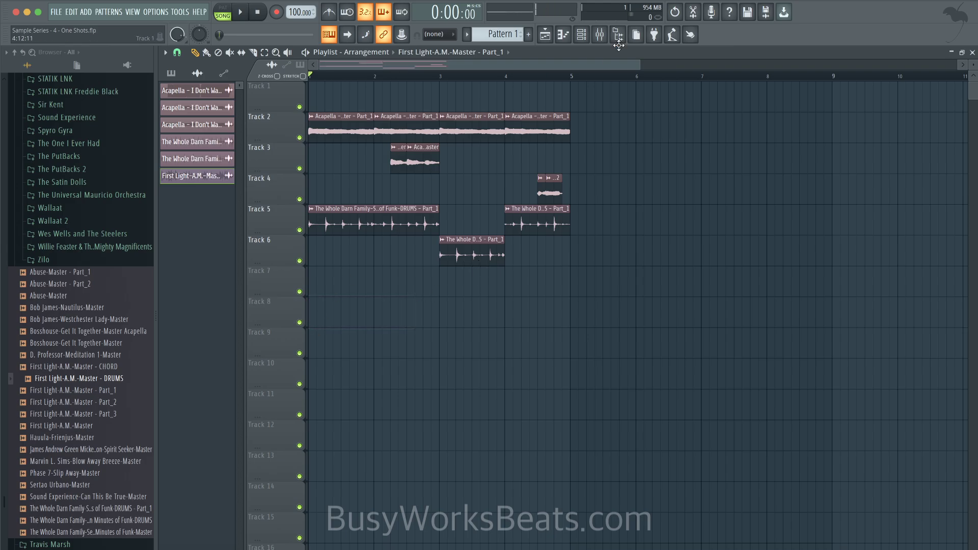
left_click(581, 34)
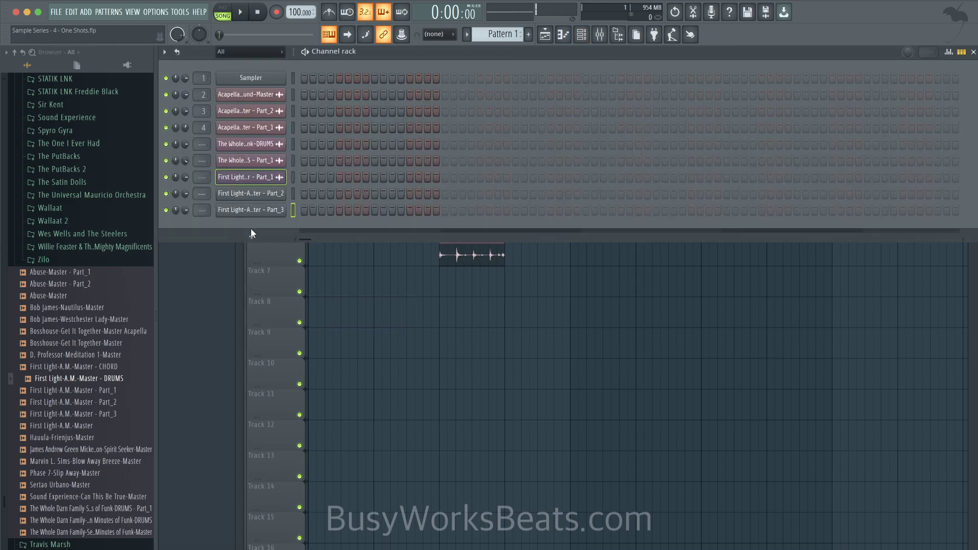
left_click(251, 236)
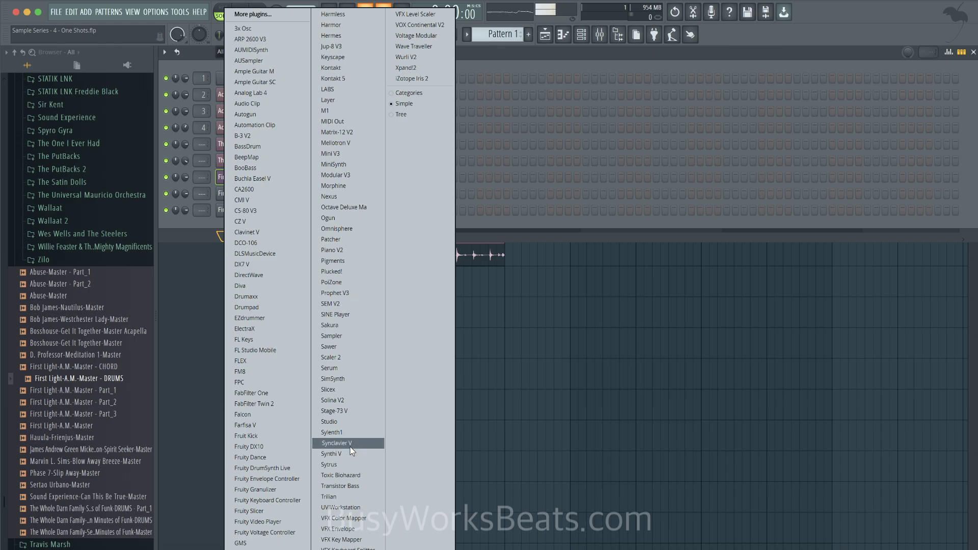
left_click(349, 388)
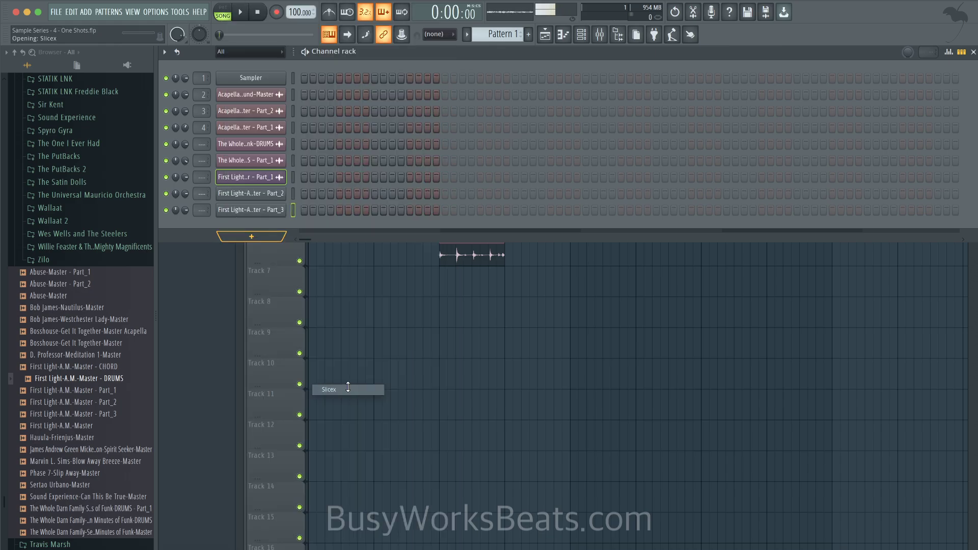
left_click_drag(117, 387, 265, 359)
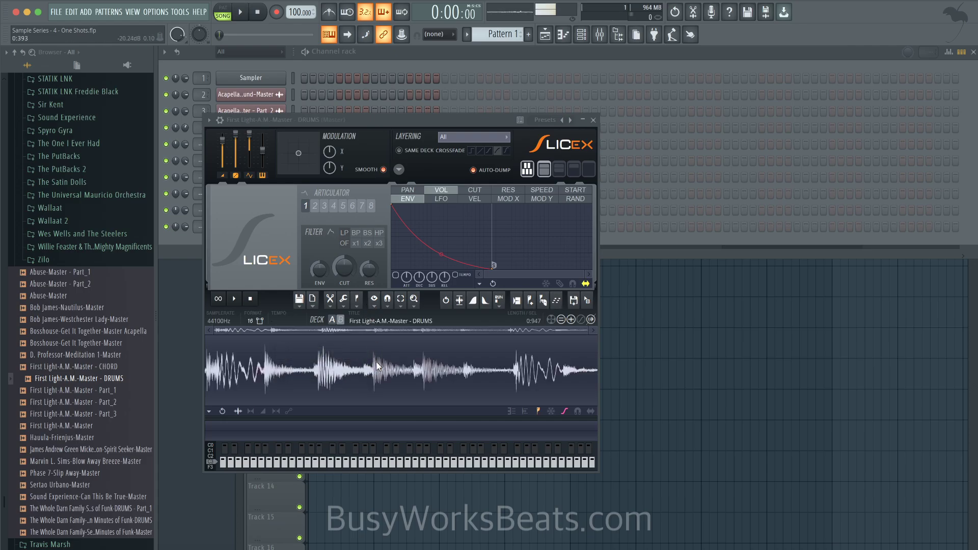
- Auto-slice the drum sample in Slicex so each hit gets its own marker
left_click(356, 304)
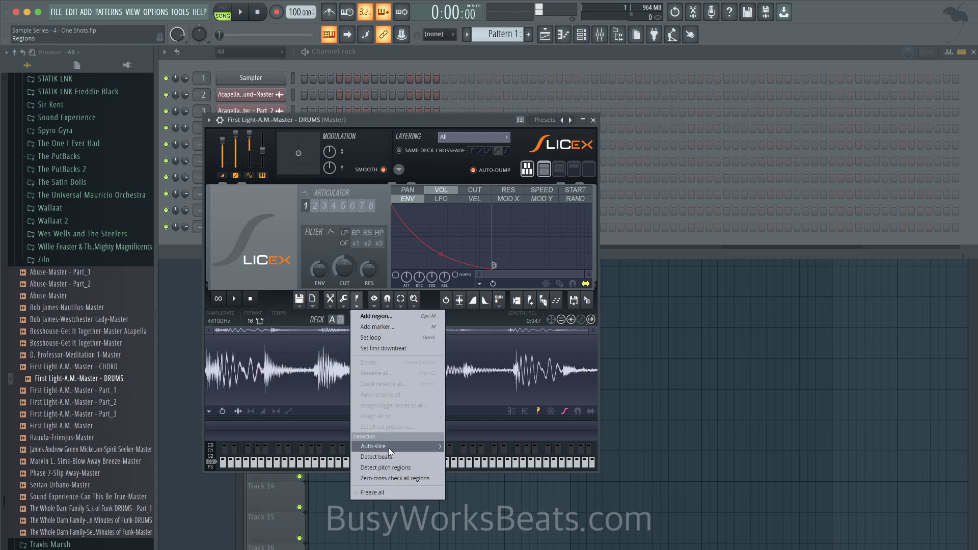
mouse_move(388, 447)
left_click(481, 456)
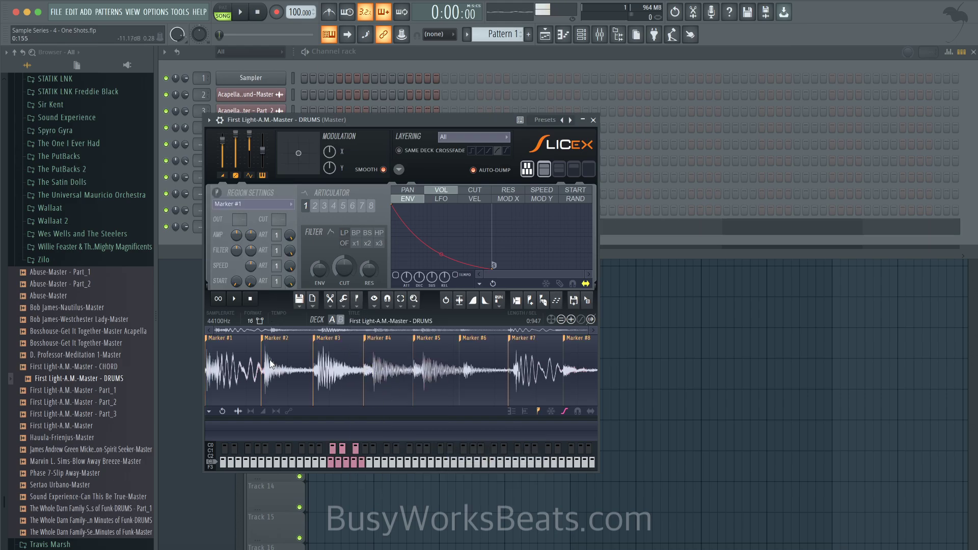
- Nudge slice markers #2, #6 and #7 onto the starts of their transients and close Slicex
scroll(269, 359, "up", 2)
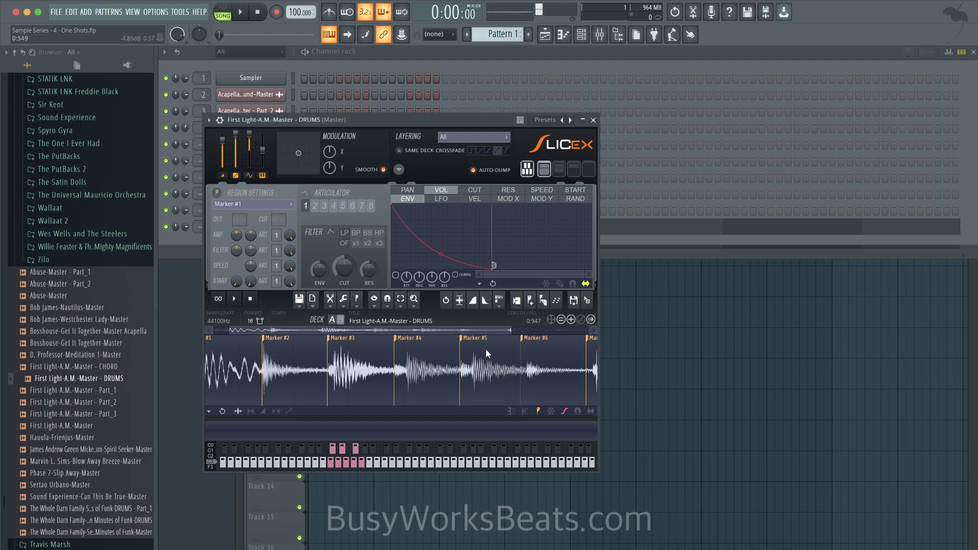
scroll(485, 349, "down", 2)
scroll(485, 348, "down", 1)
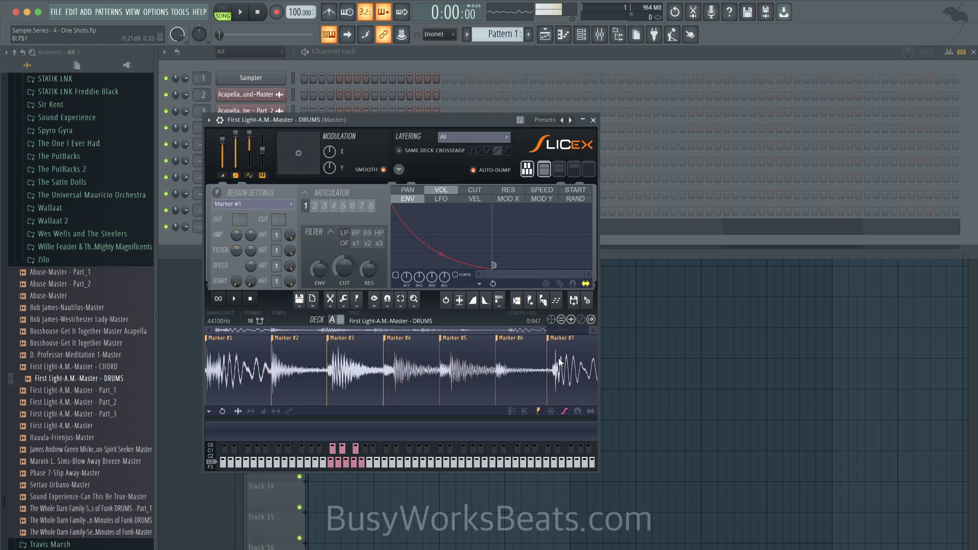
scroll(555, 347, "right", 2)
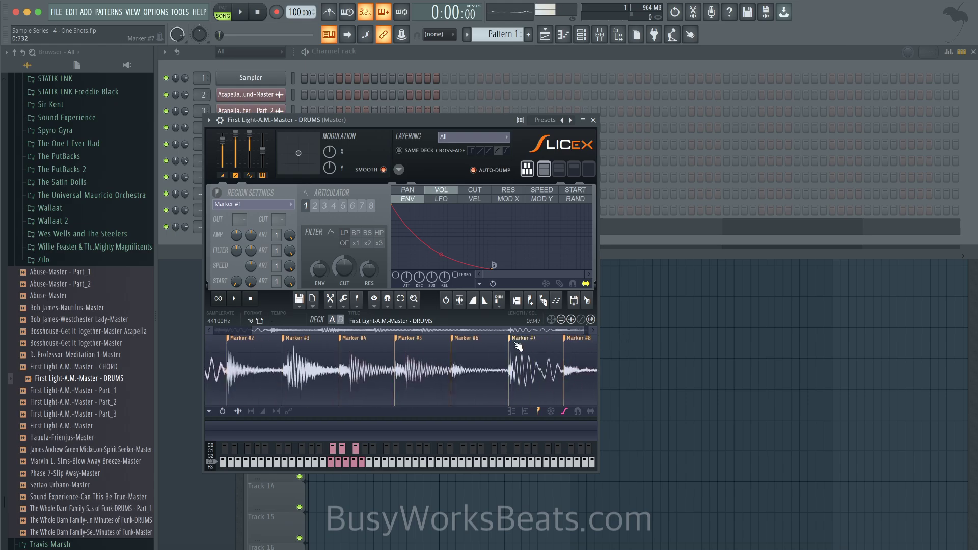
scroll(542, 372, "down", 1)
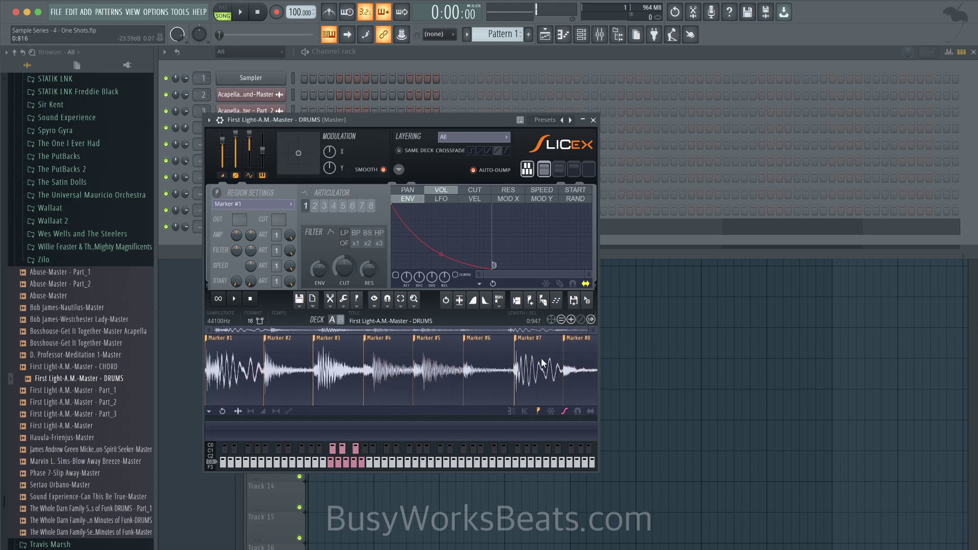
left_click(593, 120)
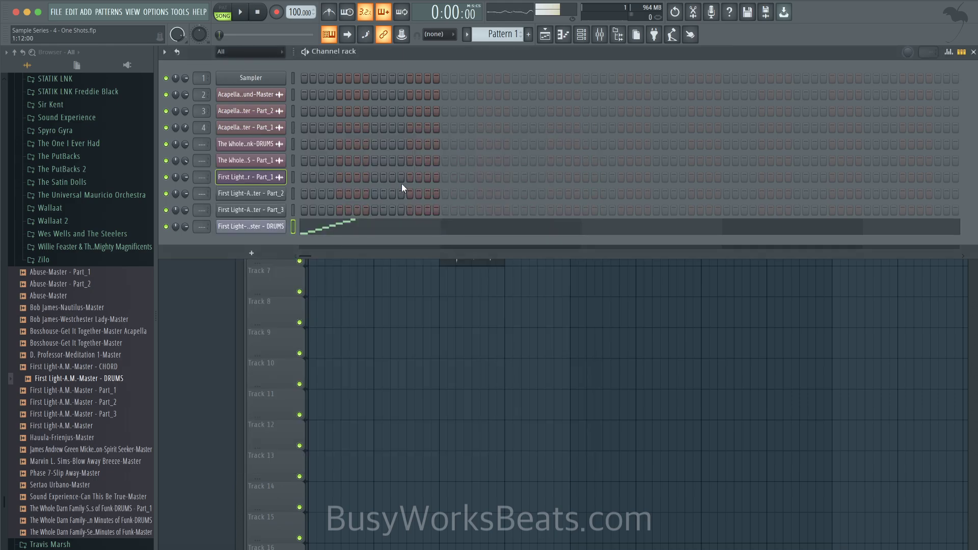
- Clear the auto-dumped notes from the DRUMS channel's piano roll and audition its marker slices
right_click(285, 223)
left_click(306, 226)
left_click(200, 320)
left_click(199, 349)
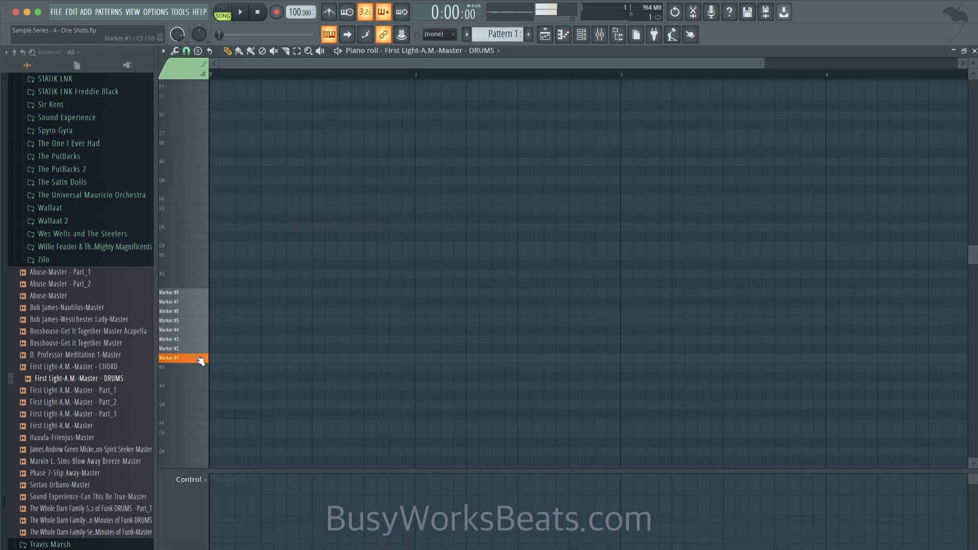
left_click(197, 311)
mouse_move(194, 310)
left_mouse_down()
mouse_move(199, 293)
mouse_move(203, 351)
mouse_move(204, 289)
left_mouse_up()
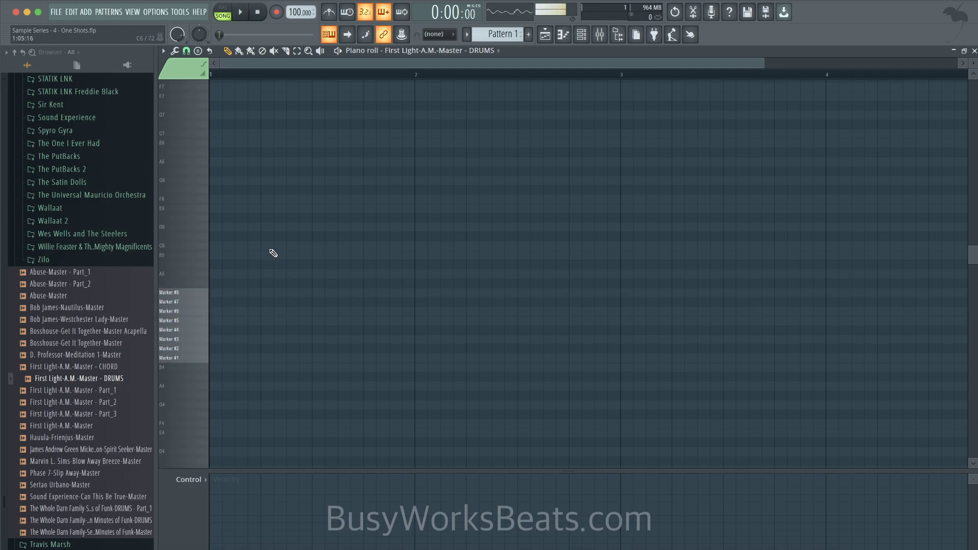
- Set playback to pattern mode and place Marker #1 at 1:01 and Markers #3 and #6 at 1:03
left_click_drag(221, 349, 221, 357)
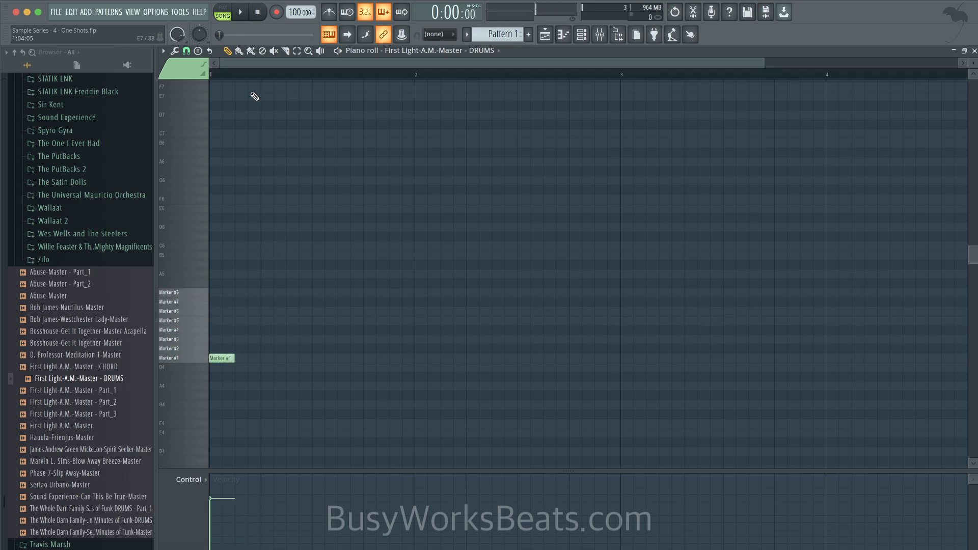
left_click(239, 13)
key("space")
left_click(236, 339)
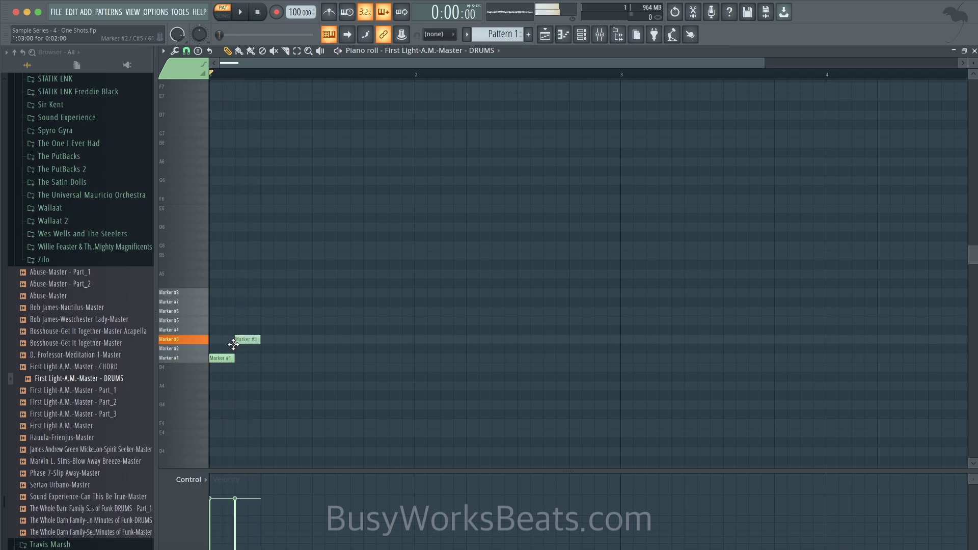
mouse_move(236, 330)
left_mouse_down()
mouse_move(235, 299)
mouse_move(235, 312)
left_mouse_up()
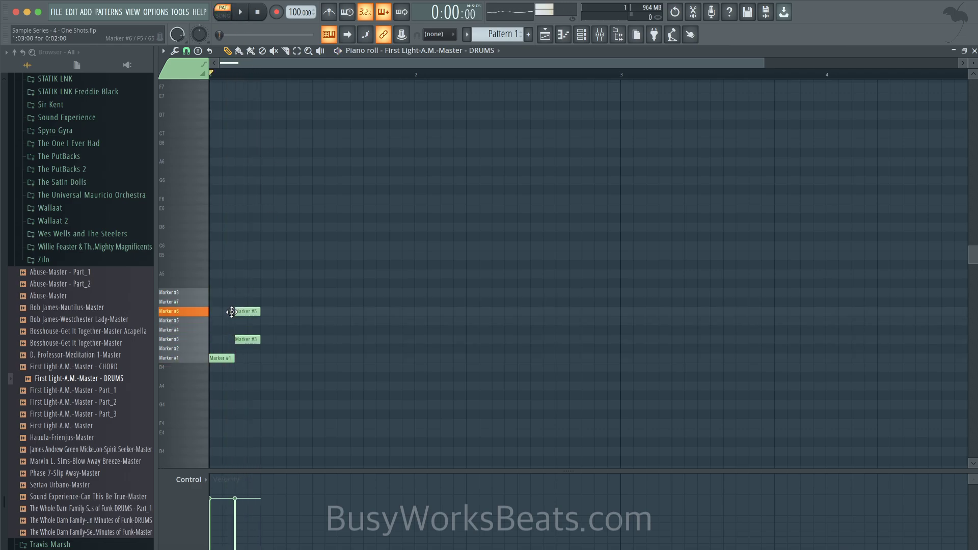
- Move Marker #6 to 1:02 as a one-step note and Marker #3 to 1:05, add Marker #5 at 1:04, and audition the loop
key("space")
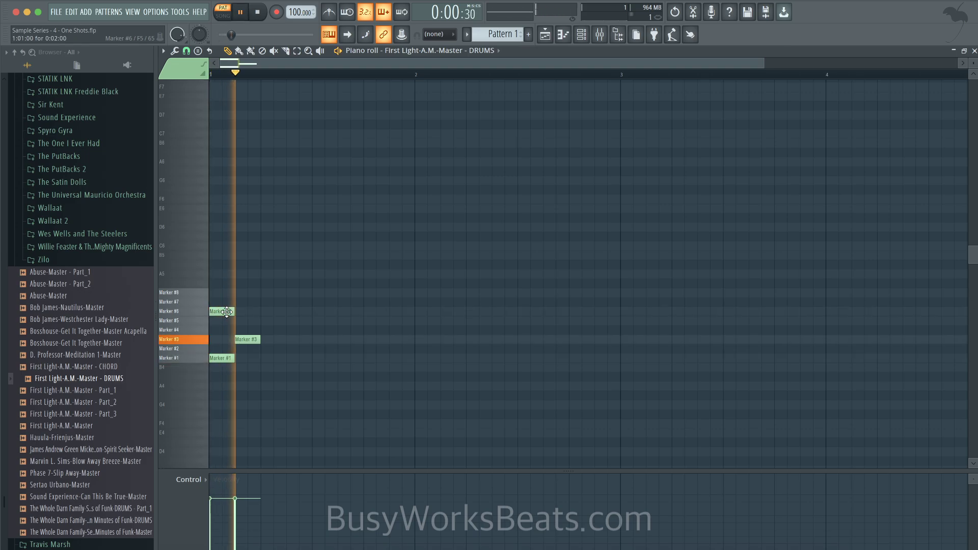
mouse_move(247, 312)
left_mouse_down()
mouse_move(232, 312)
mouse_move(270, 338)
mouse_move(257, 339)
mouse_move(271, 337)
left_mouse_up()
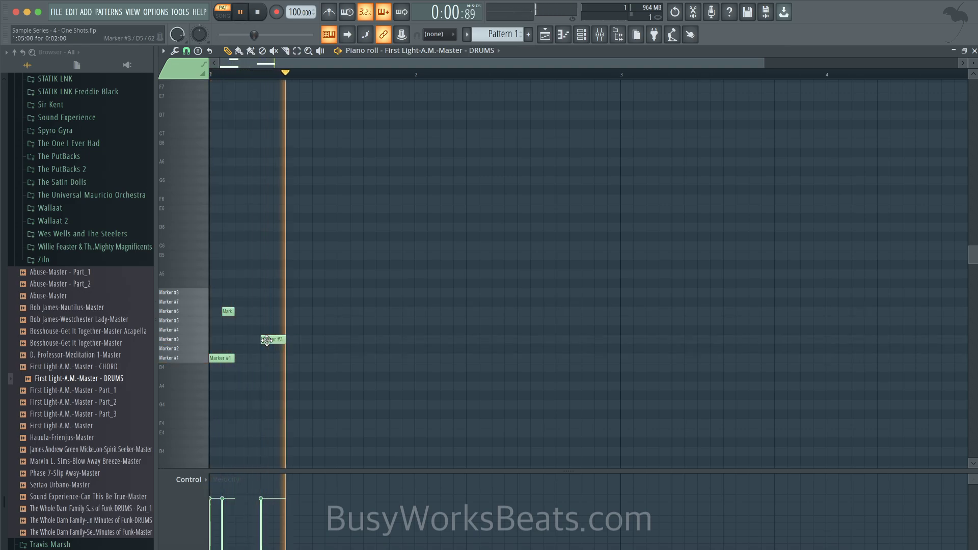
left_click(253, 320)
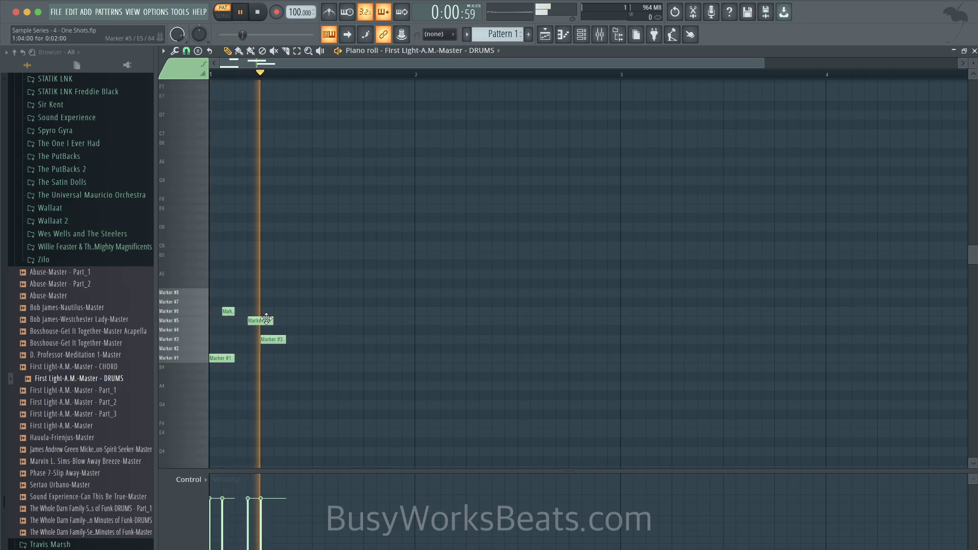
key("space")
key("space")
- Add Marker #1 notes at 1:07 and 1:11 and a Marker #3 note at 1:13, playing back the pattern
key("ctrl+a")
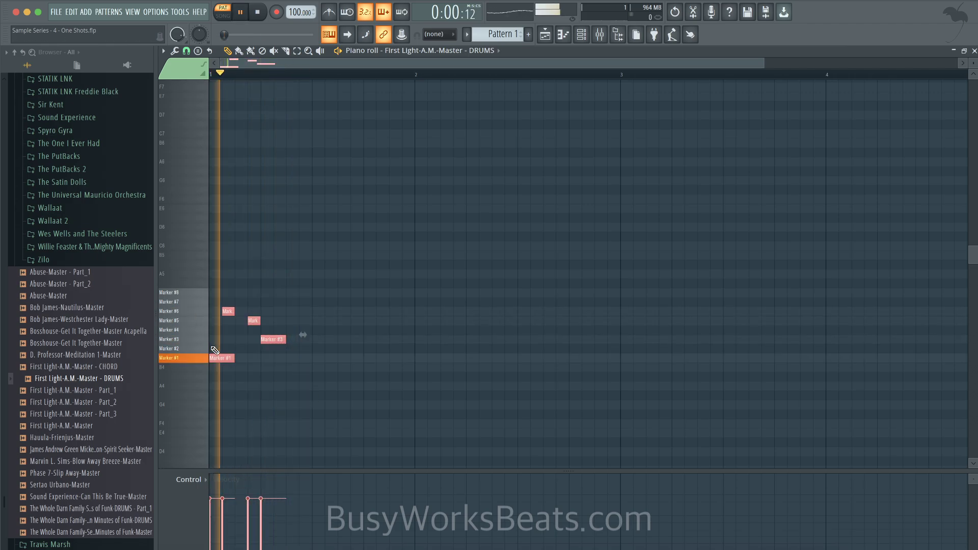
key("space")
key("ctrl+d")
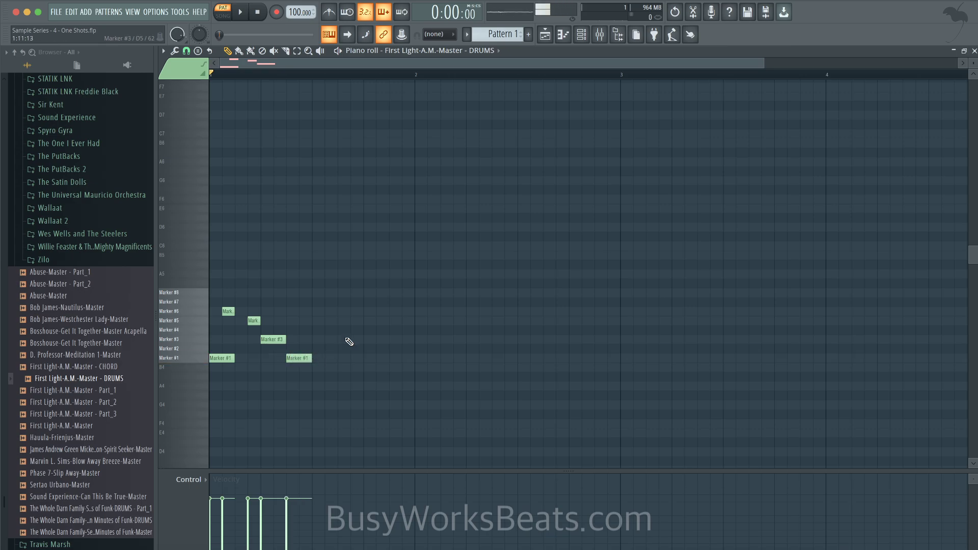
key("space")
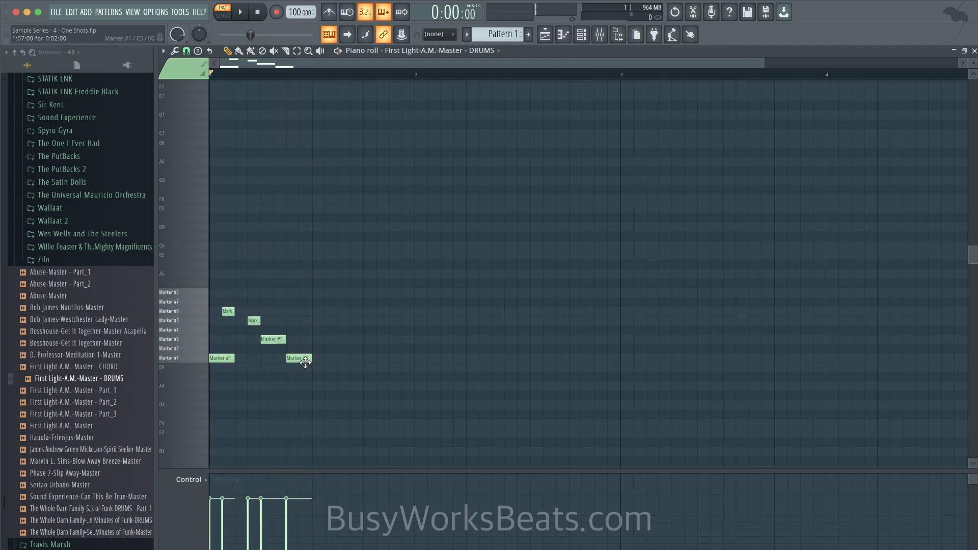
left_click(344, 358)
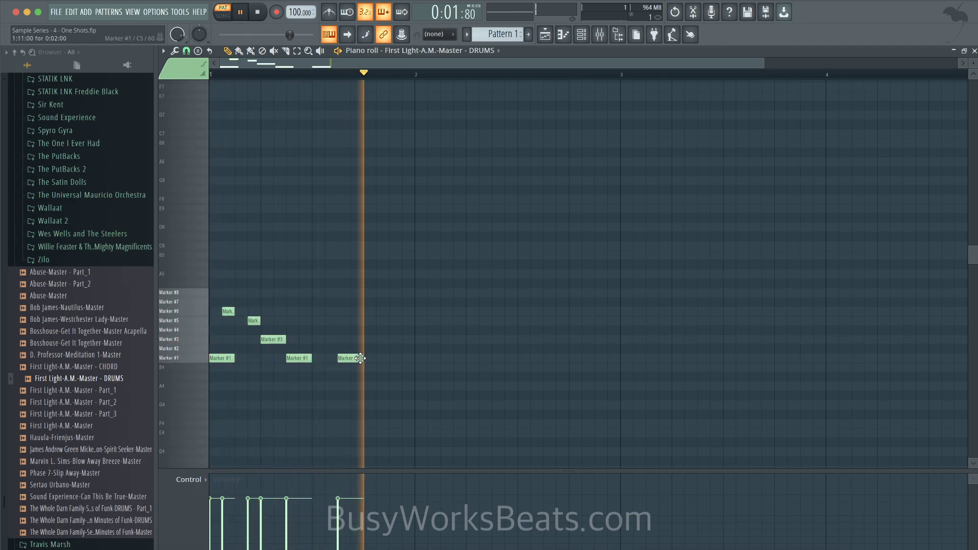
left_click(366, 340)
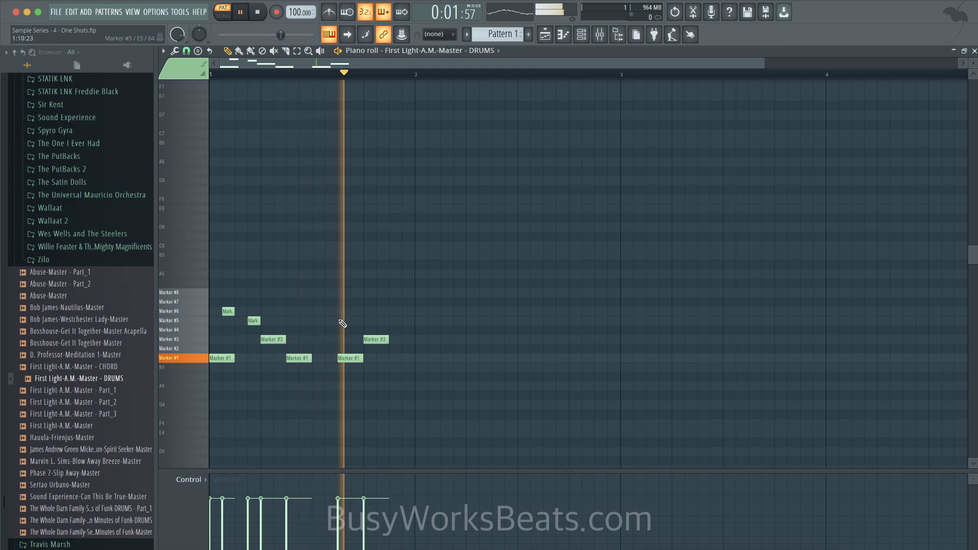
key("space")
- Add a one-step Marker #2 note at 1:09 and one-step Marker #5 notes at 1:14 and 1:16 during playback
left_click(320, 349)
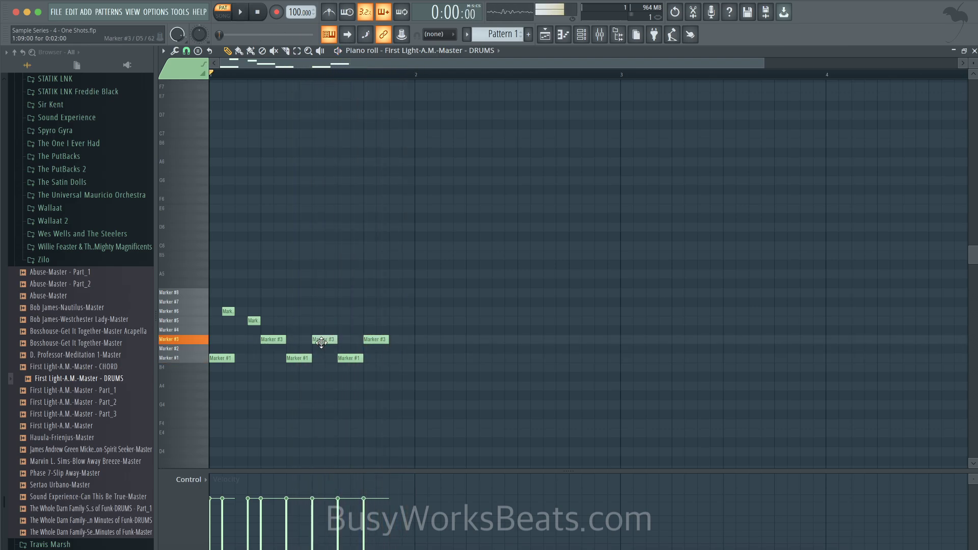
left_click_drag(336, 349, 324, 349)
key("space")
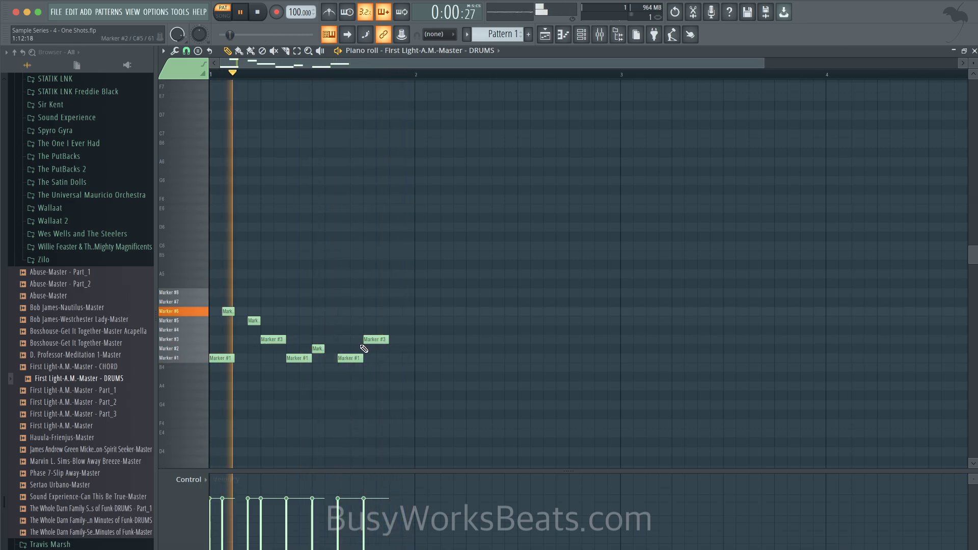
left_click(395, 320)
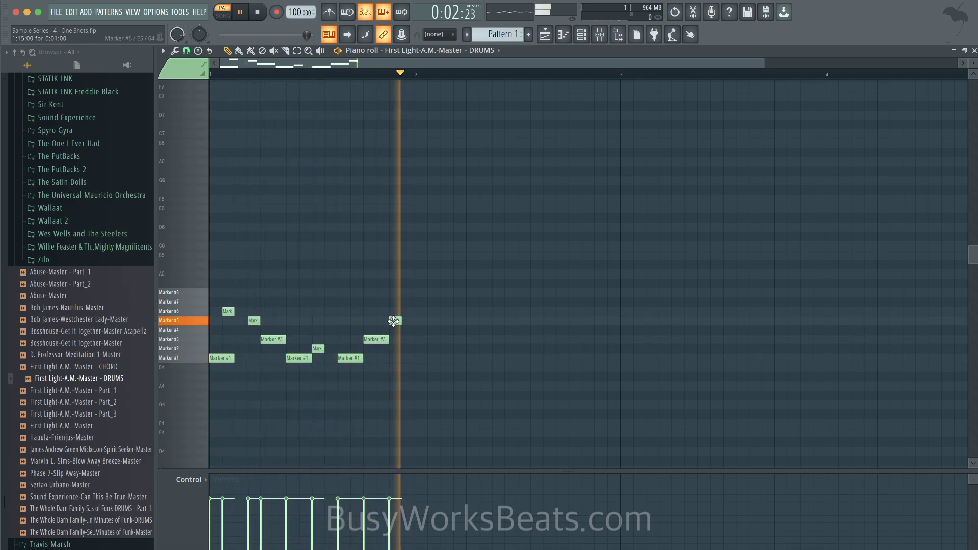
mouse_move(395, 321)
left_mouse_down()
mouse_move(383, 311)
mouse_move(381, 320)
left_mouse_up()
left_click(405, 320)
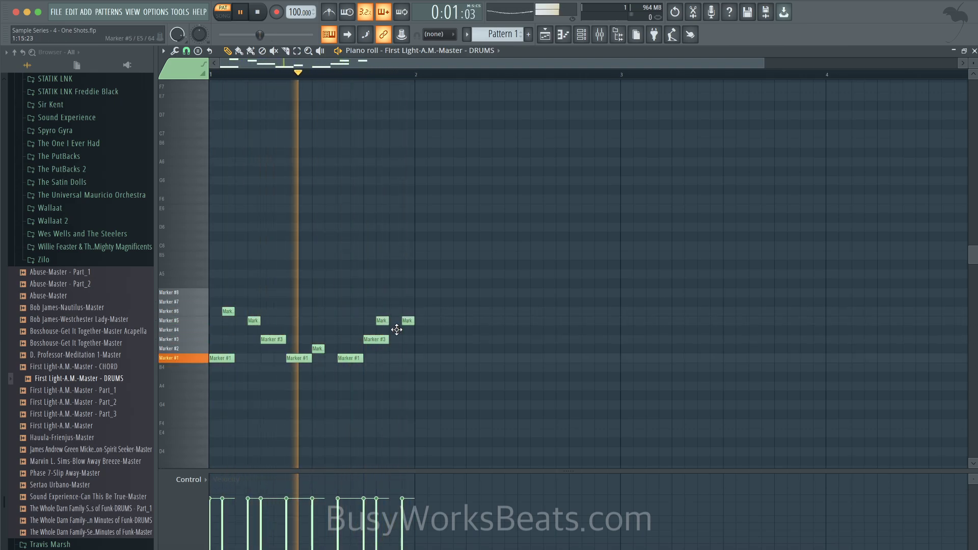
- Stop playback, close the piano roll, and route the First Light-A.M.-Master - DRUMS channel to its own mixer track, insert 6
key("space")
left_click(974, 51)
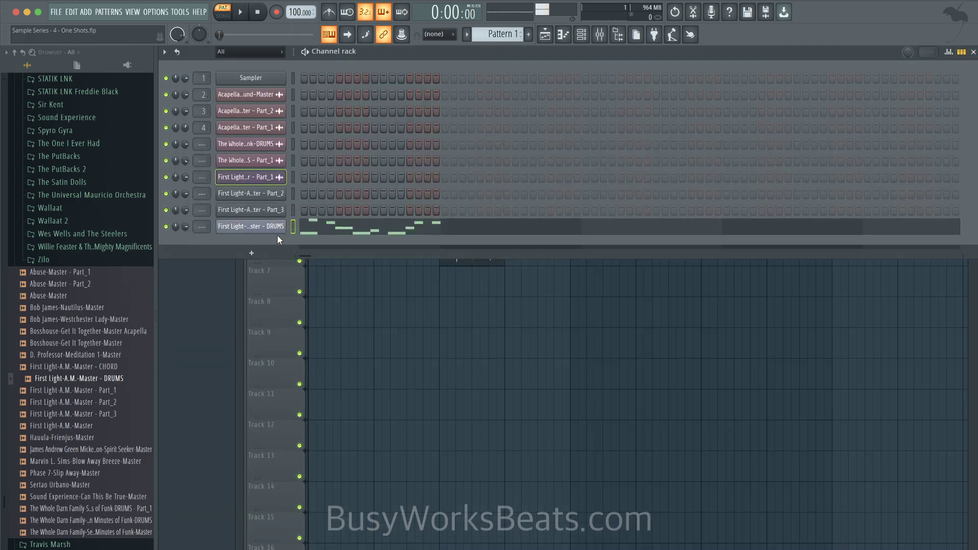
key("ctrl+l")
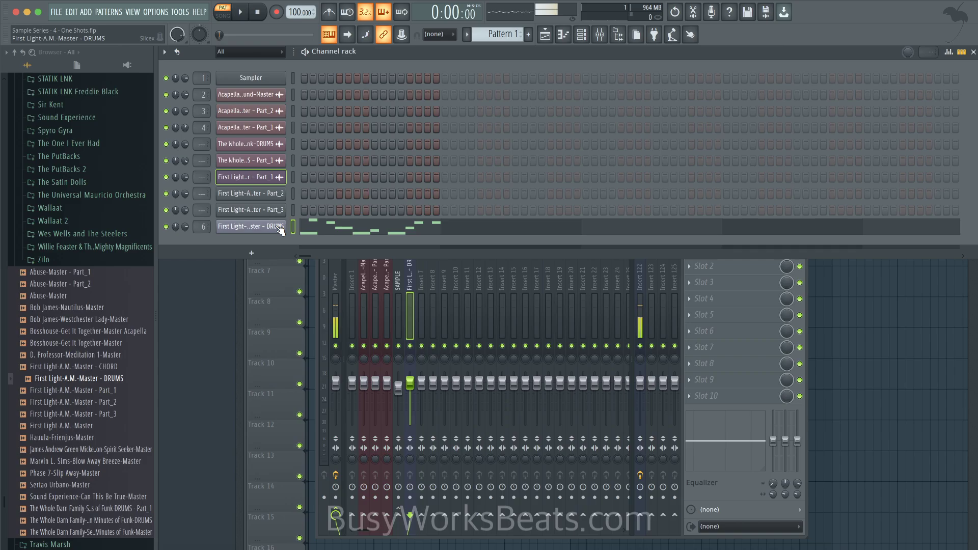
- Adjust the filter cutoff for Marker #1 in the DRUMS channel's Slicex while the pattern plays, closing the plugin when finished
left_click(280, 228)
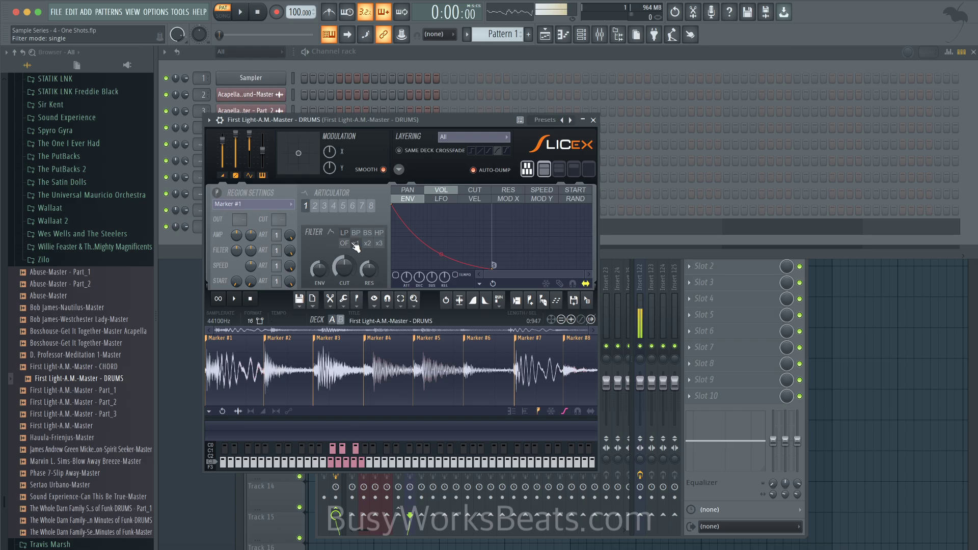
key("space")
mouse_move(355, 269)
left_mouse_down()
mouse_move(345, 262)
mouse_move(358, 265)
mouse_move(369, 246)
mouse_move(345, 275)
left_mouse_up()
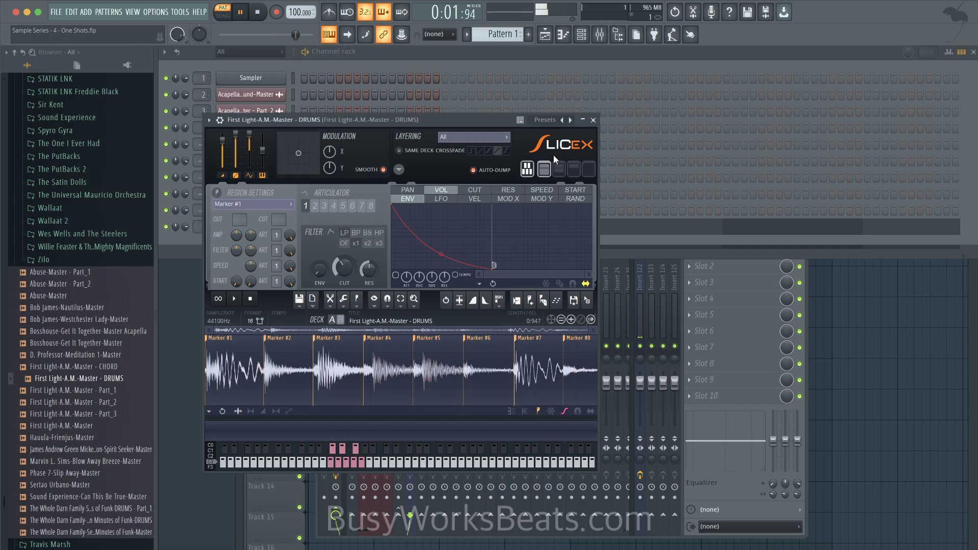
left_click(593, 120)
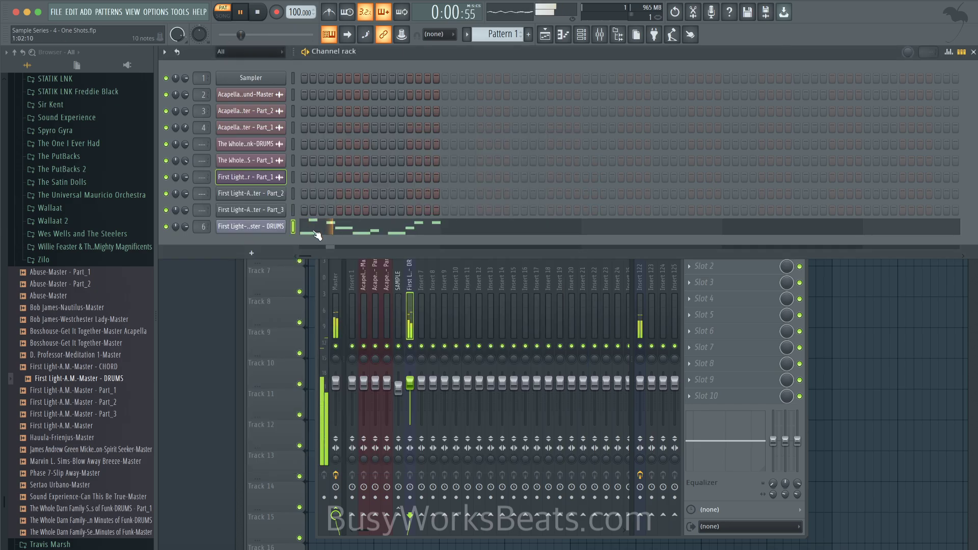
- Select the First Light-A.M.-Master - Part_3 channel, stop pattern playback, and audition the sample with a keyboard note
left_click(293, 209)
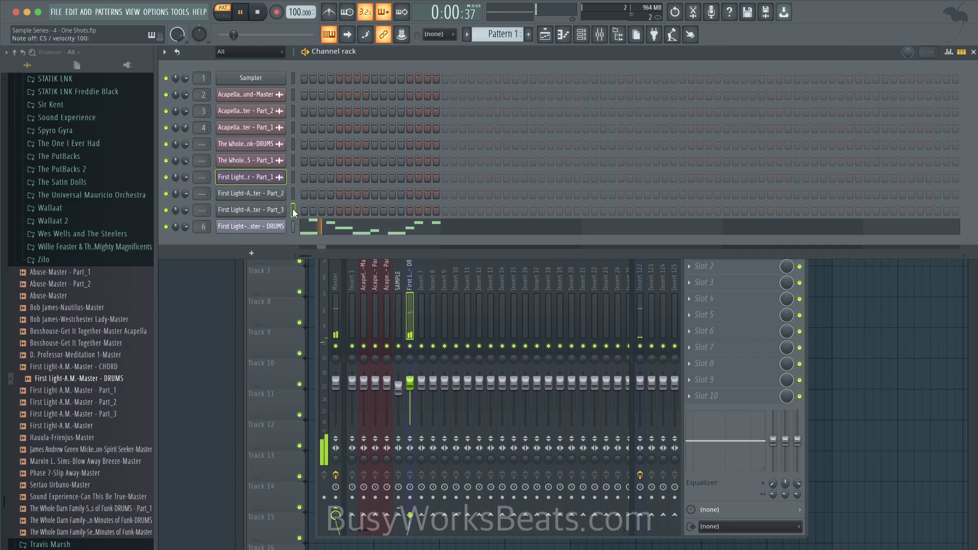
left_click(250, 210)
left_click(492, 106)
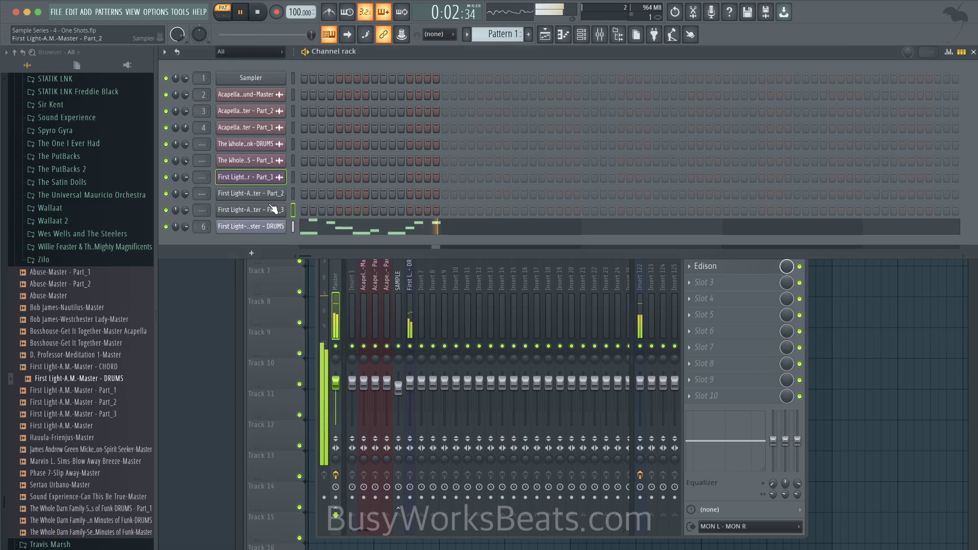
key("space")
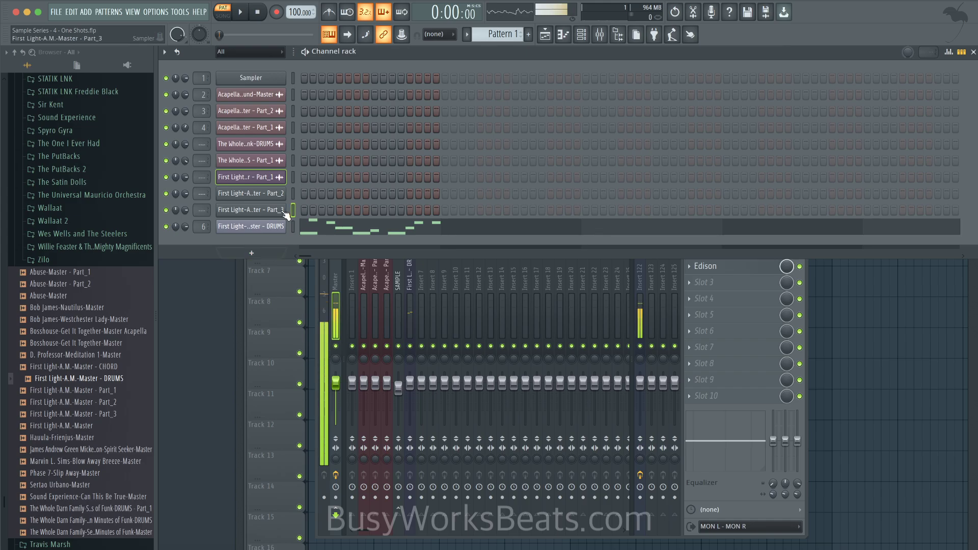
key("n")
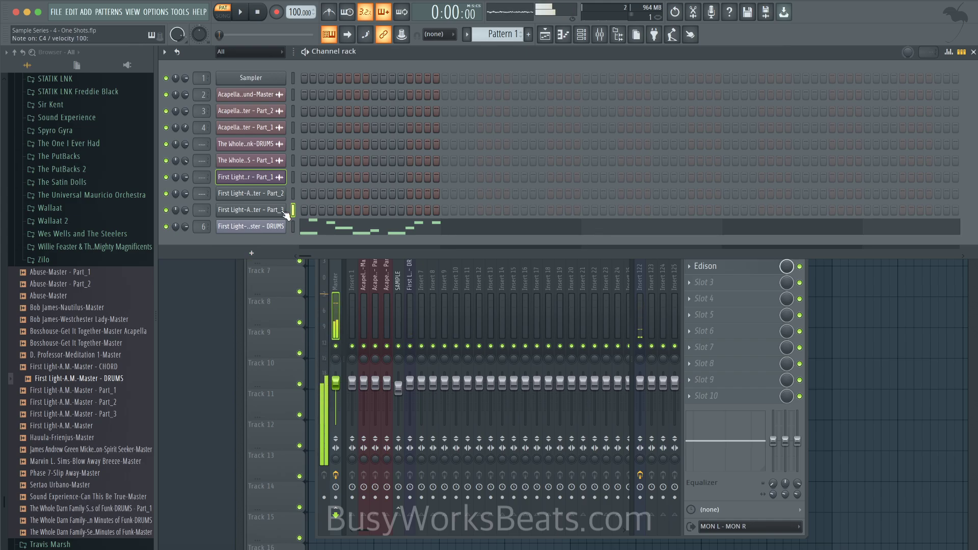
- Create a DirectWave instrument from the Part_3 channel, saving it as First Light-AM in the DirectWave folder, and render it with the default sampling options
right_click(284, 210)
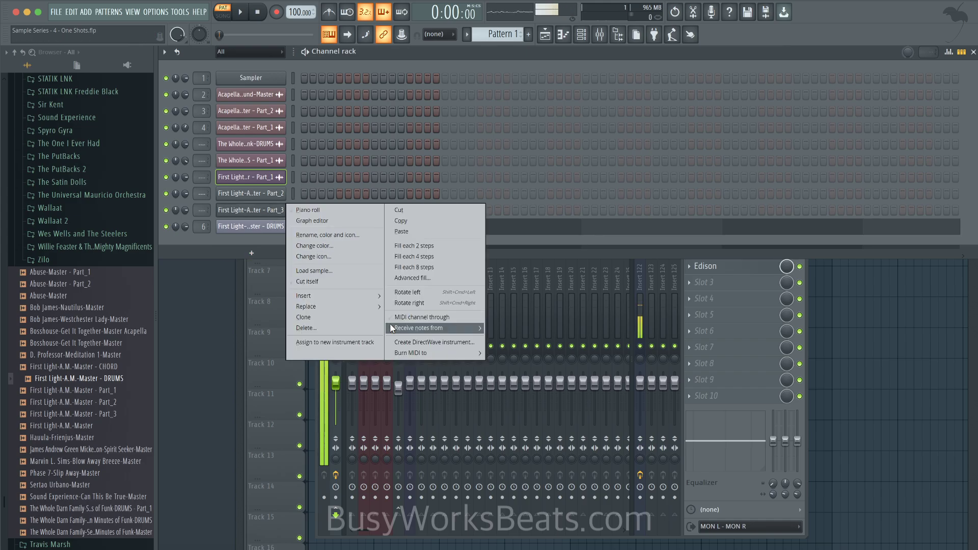
left_click(414, 341)
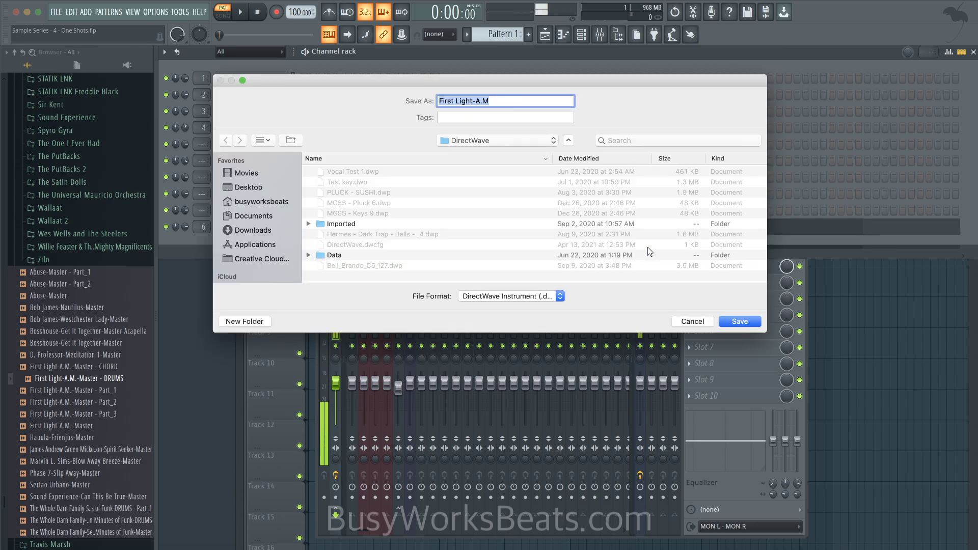
left_click(739, 320)
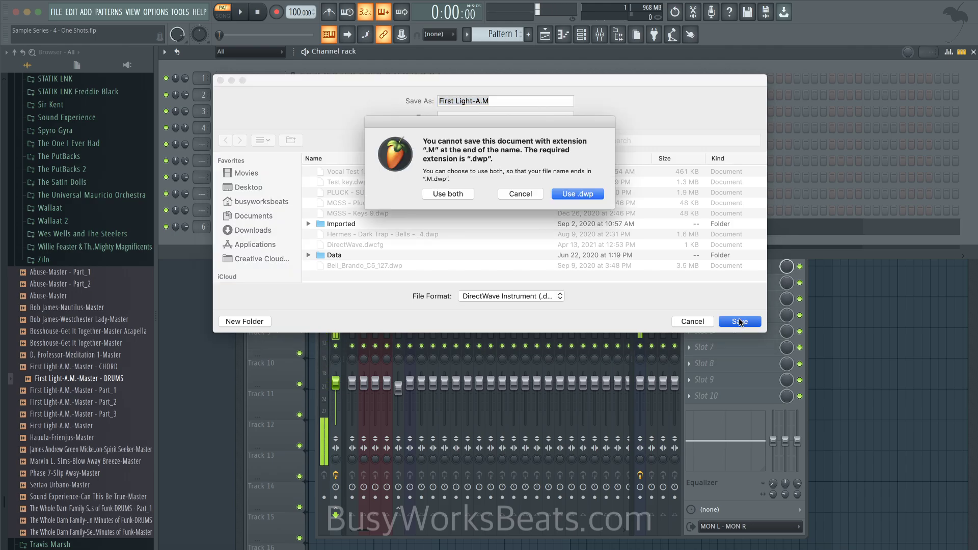
left_click(519, 194)
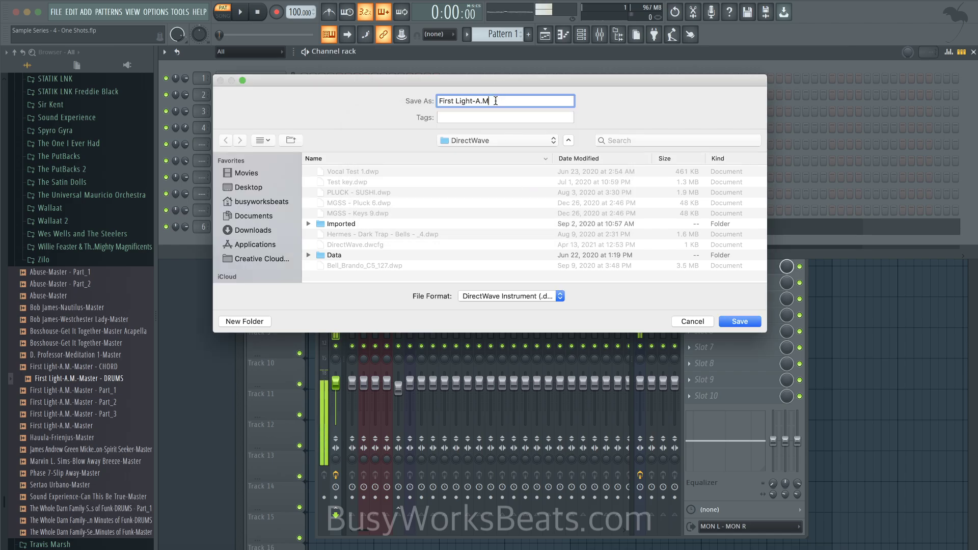
key("BackSpace")
key("BackSpace")
key("BackSpace")
type("AM")
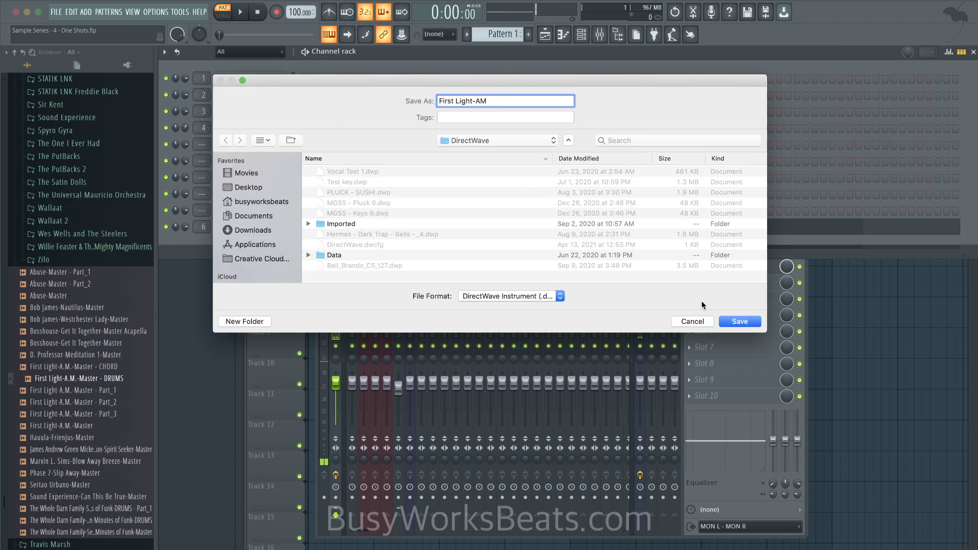
left_click(740, 321)
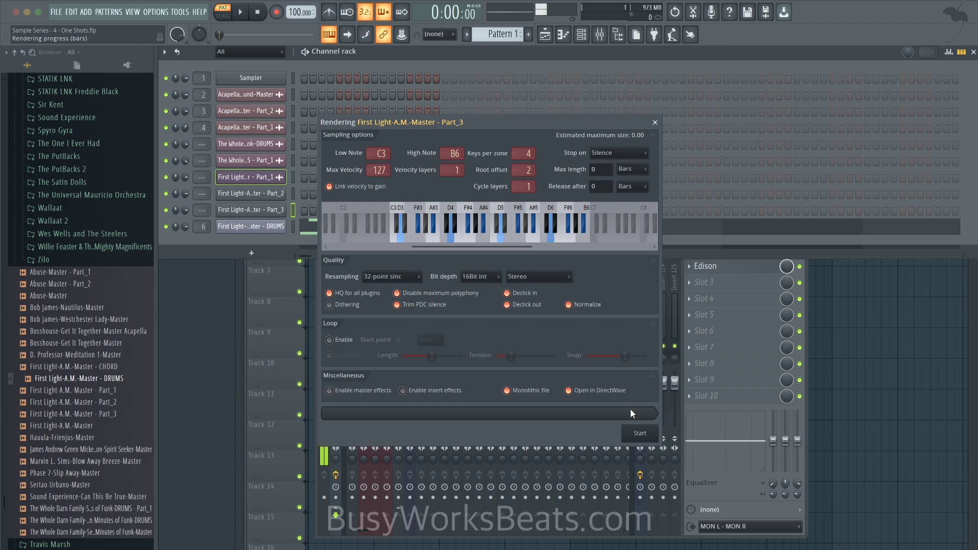
left_click(634, 433)
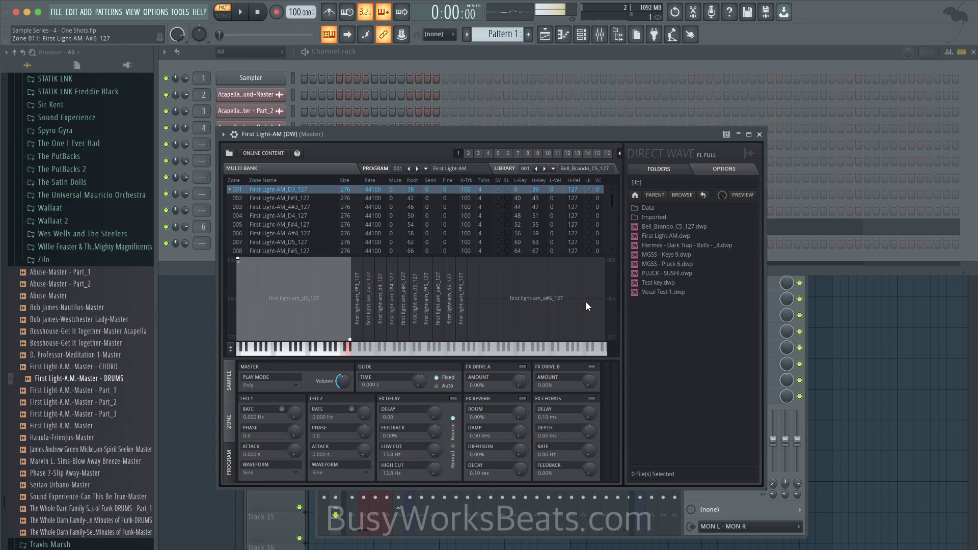
- Audition the First Light-AM DirectWave instrument at several pitches down to the low keys, then close its window
left_click(403, 348)
left_click(396, 350)
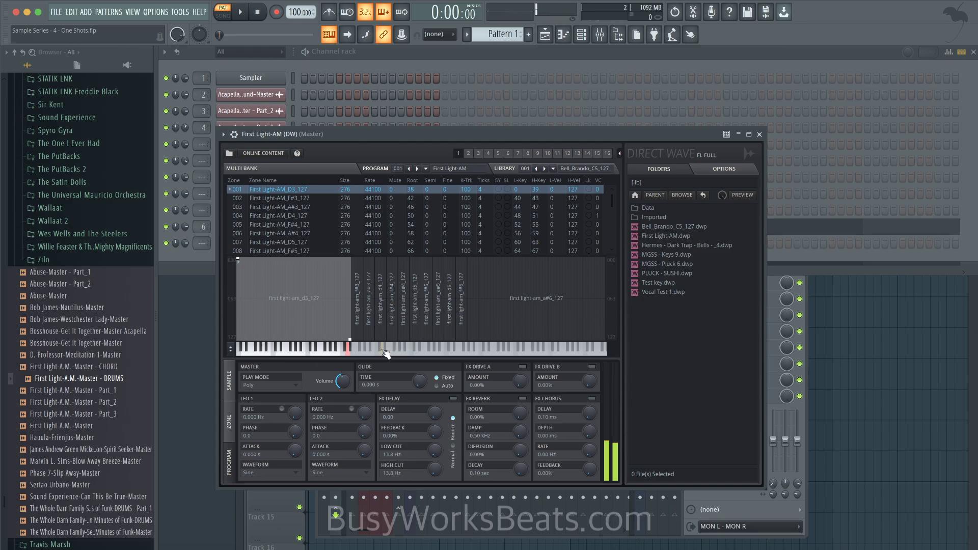
left_click_drag(331, 350, 257, 352)
left_click(759, 134)
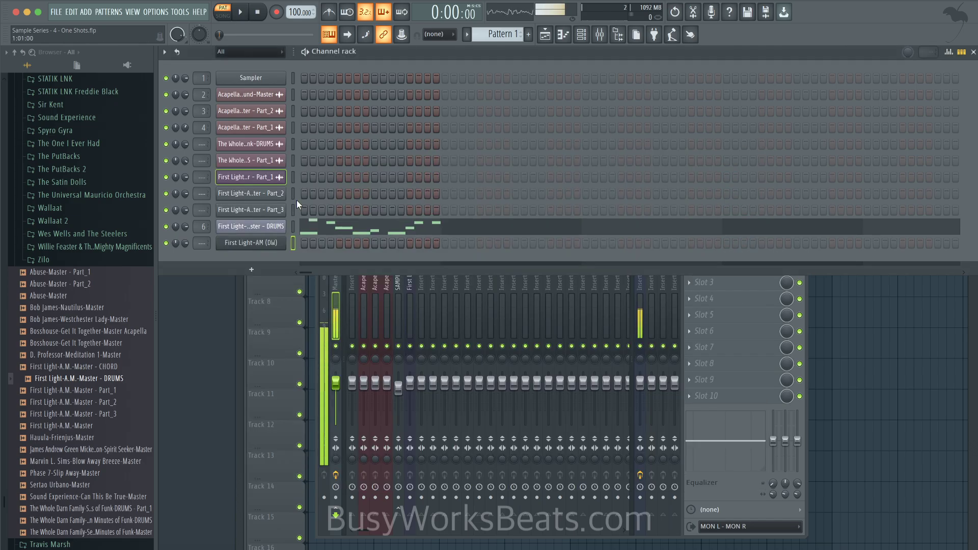
- Delete the First Light-AM (DW) channel from the channel rack
right_click(267, 245)
left_click(306, 350)
key("Return")
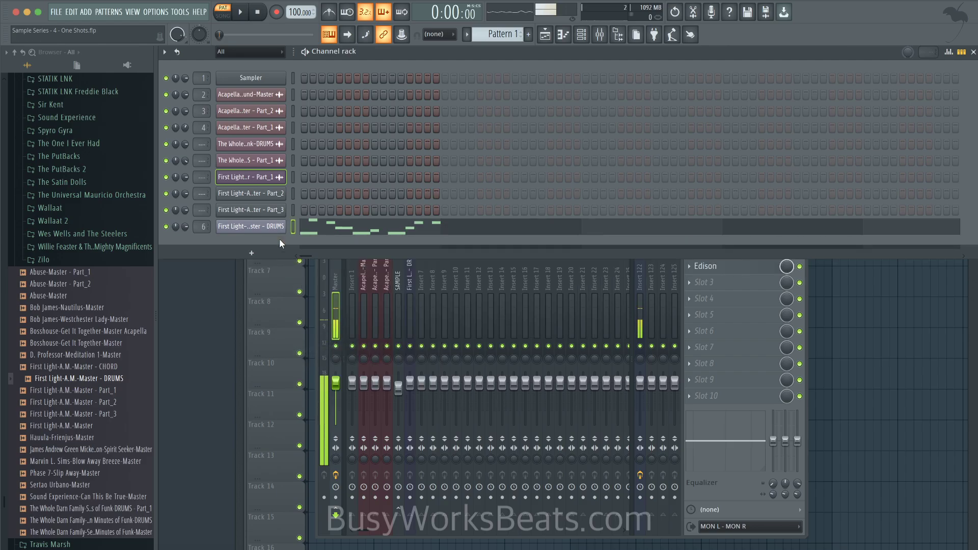
- Add an Omnisphere channel and open the soundsource browser for layer A's sample oscillator
left_click(257, 253)
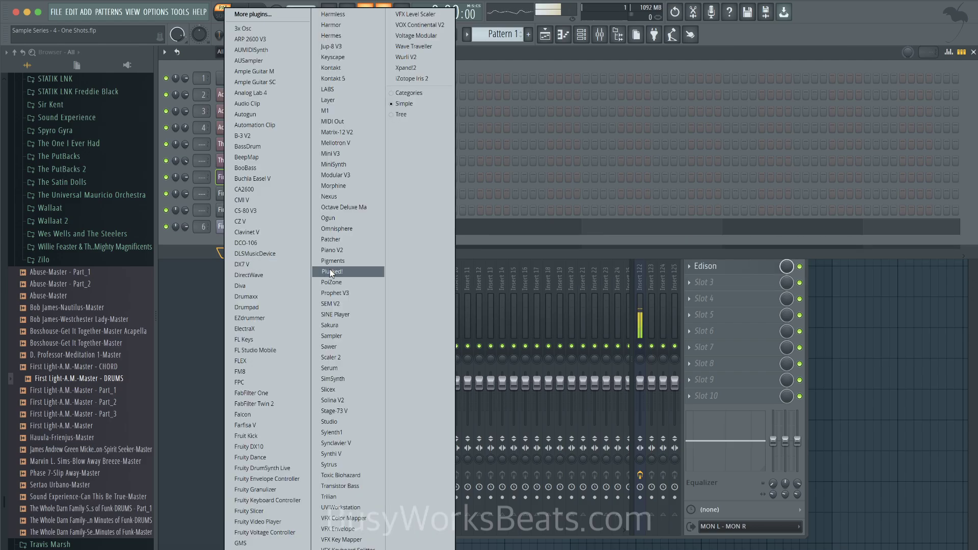
left_click(352, 230)
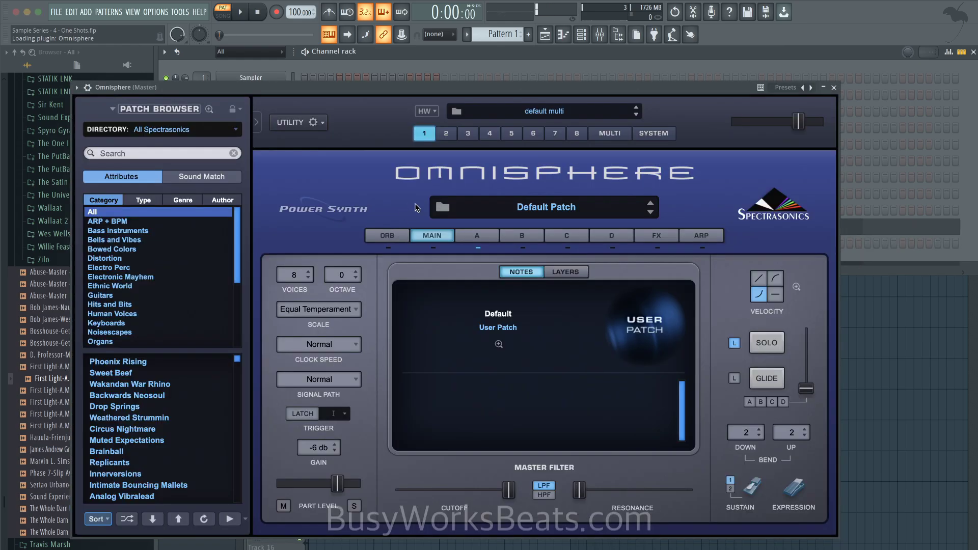
left_click(476, 236)
left_click(532, 292)
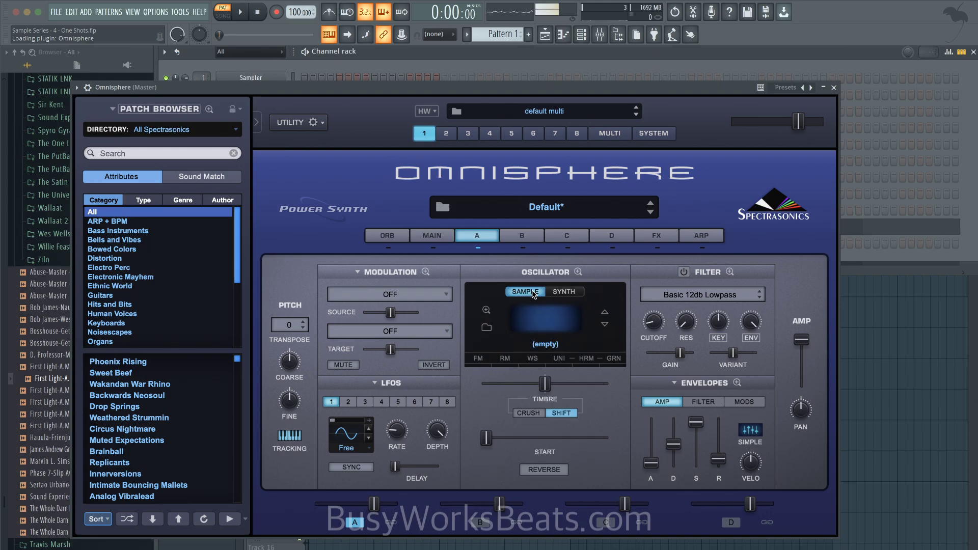
left_click(550, 327)
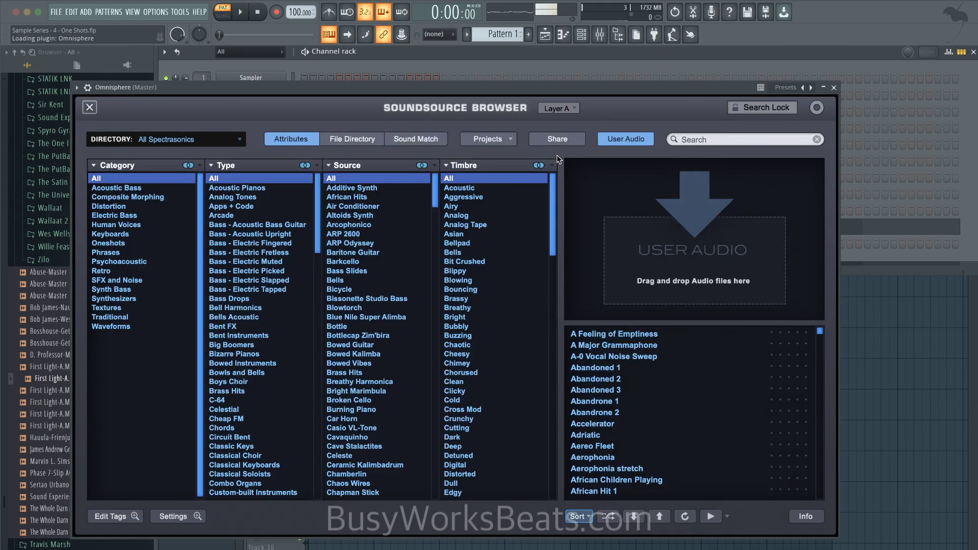
- Try to import First Light-A.M.-Master - CHORD.wav from the Tracklib folder as user audio for layer A
left_click(688, 242)
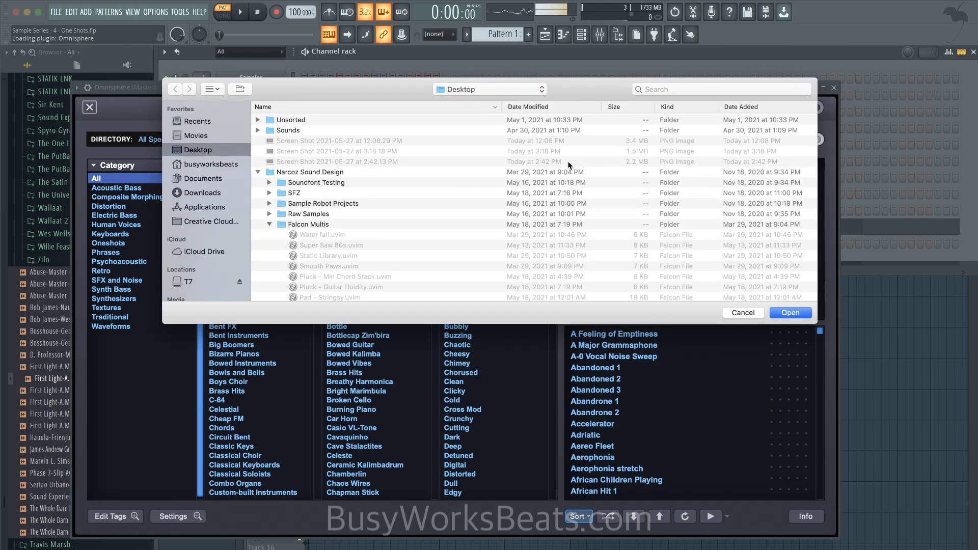
left_click(497, 94)
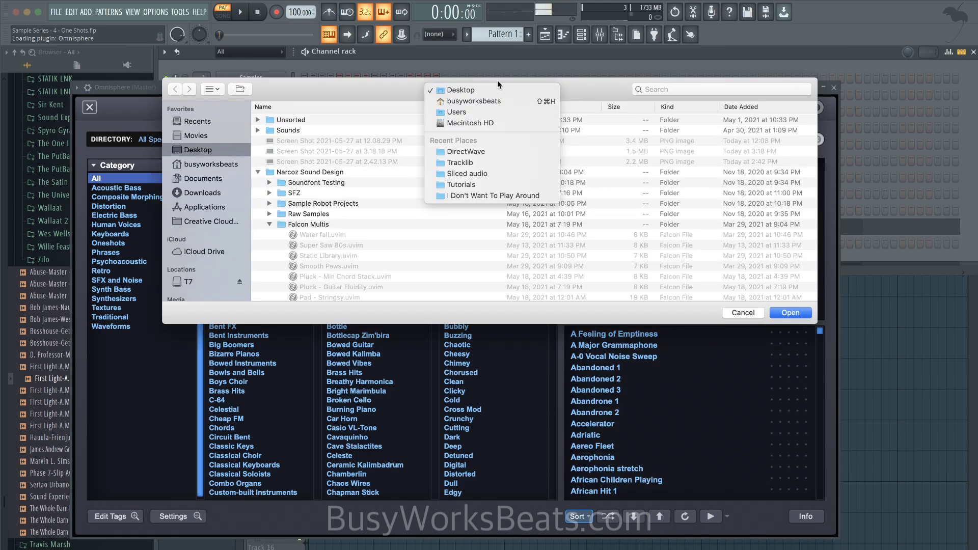
left_click(472, 160)
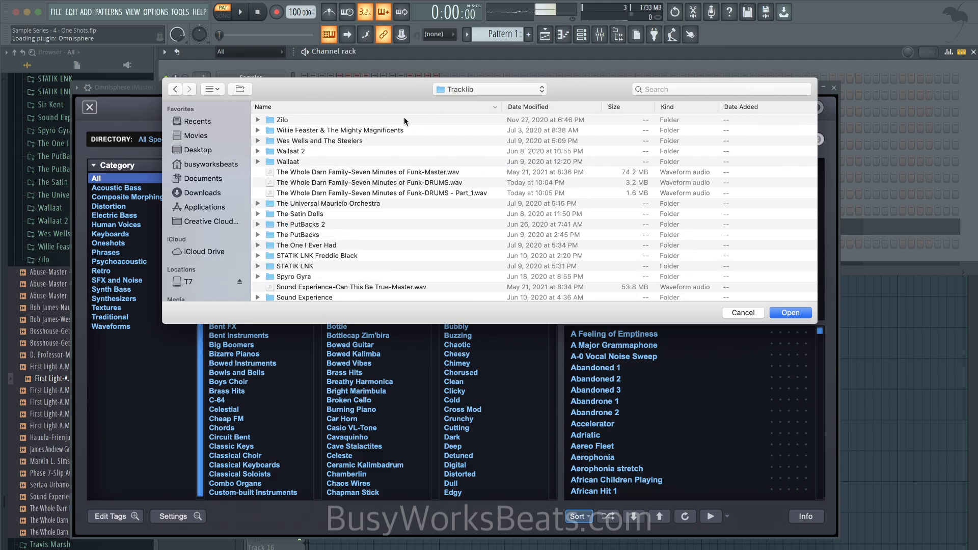
scroll(376, 207, "down", 5)
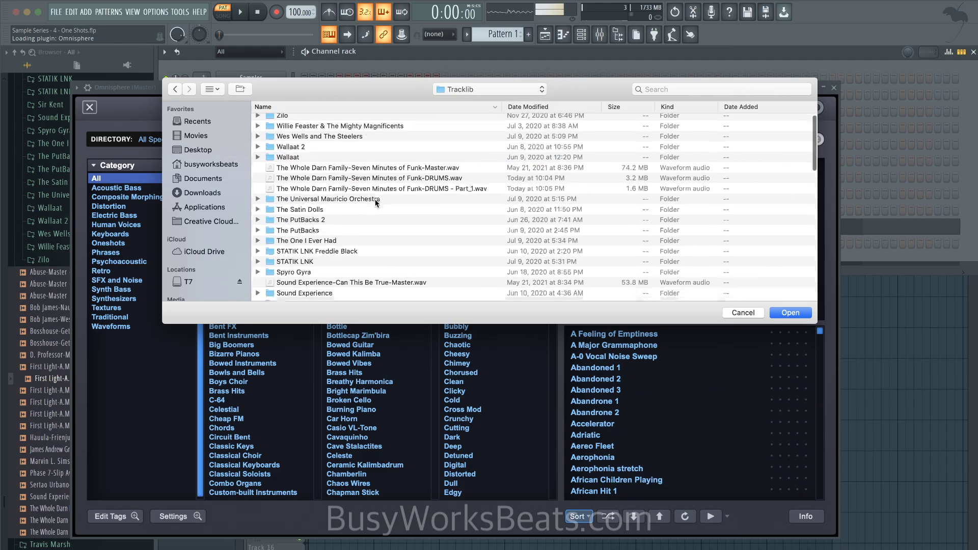
scroll(376, 203, "down", 5)
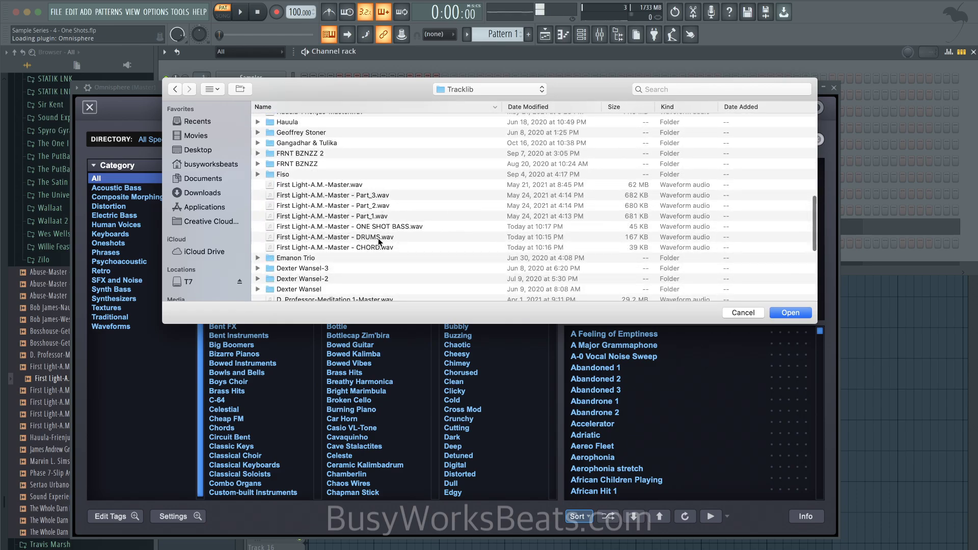
left_click(380, 248)
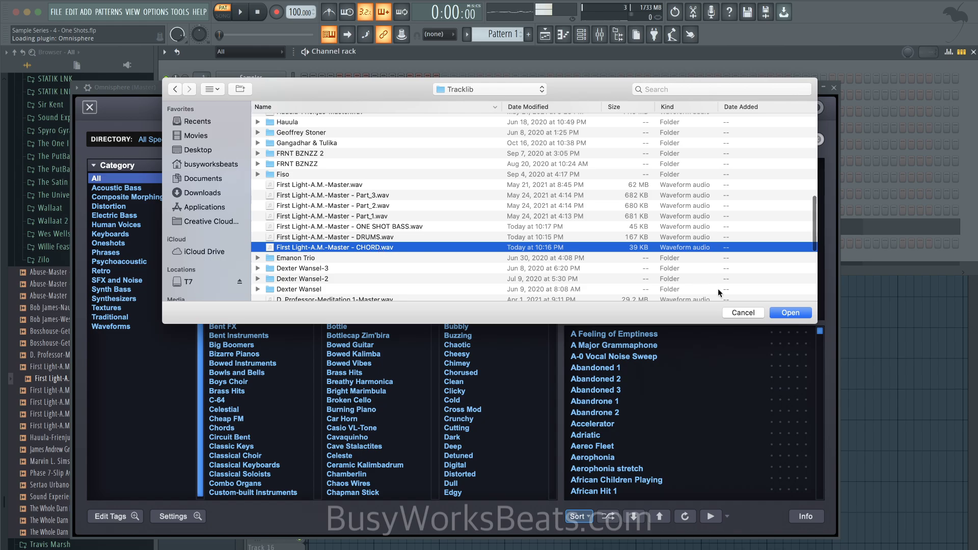
left_click(789, 312)
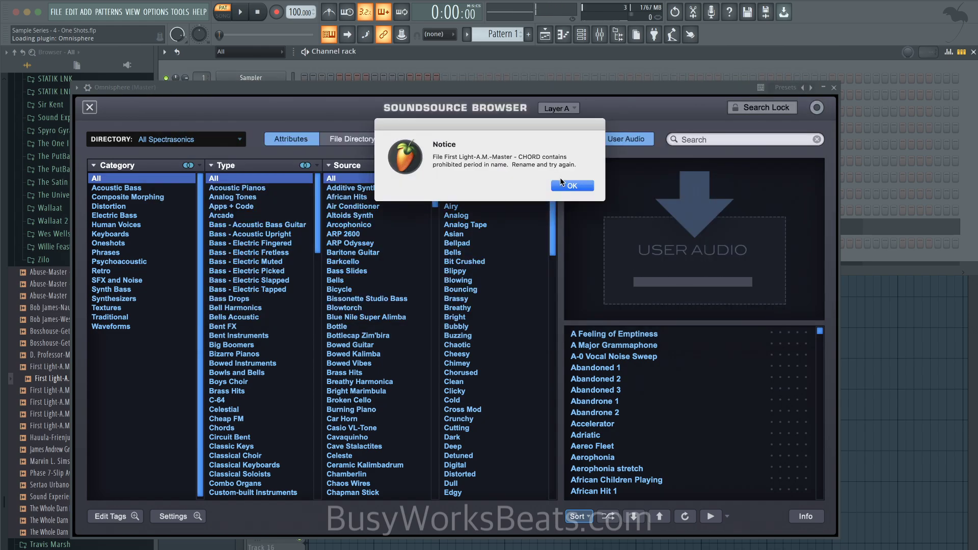
left_click(563, 184)
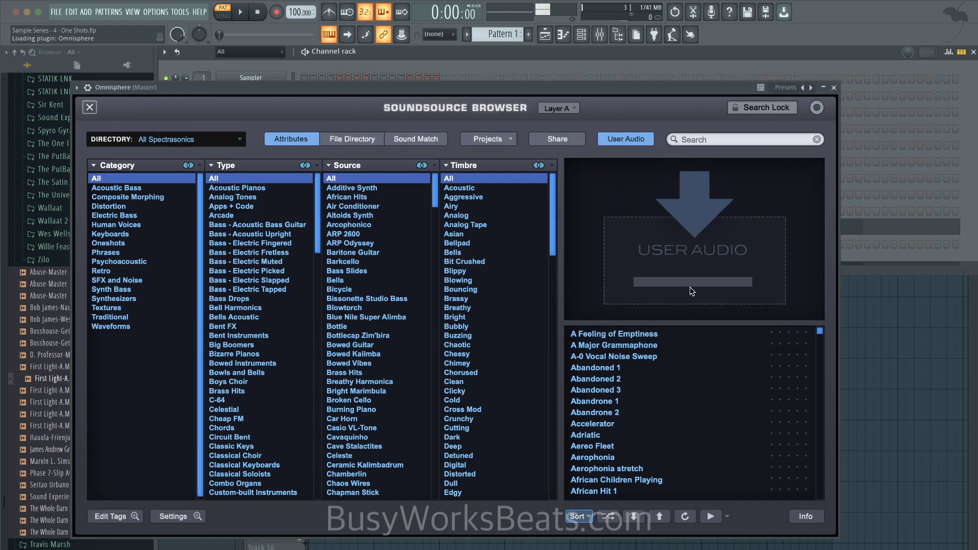
- Rename First Light-A.M.-Master - CHORD.wav in the Tracklib folder to First Lght-AM-Master - CHORD.wav
scroll(371, 264, "down", 15)
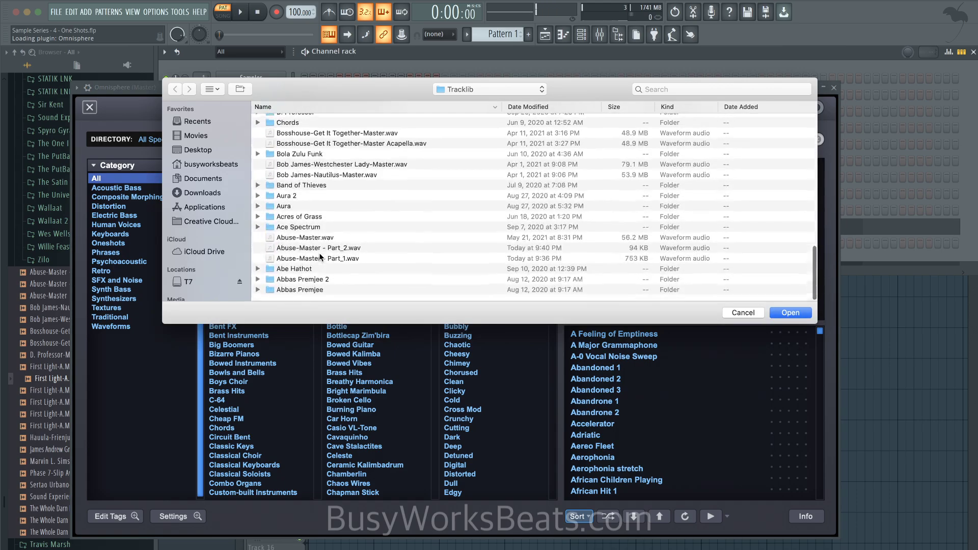
scroll(338, 265, "up", 5)
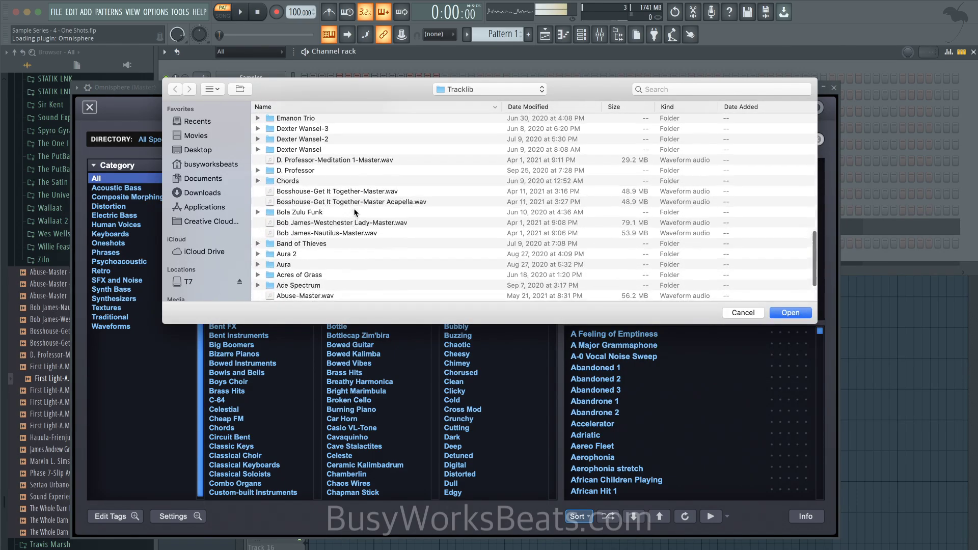
scroll(355, 216, "up", 3)
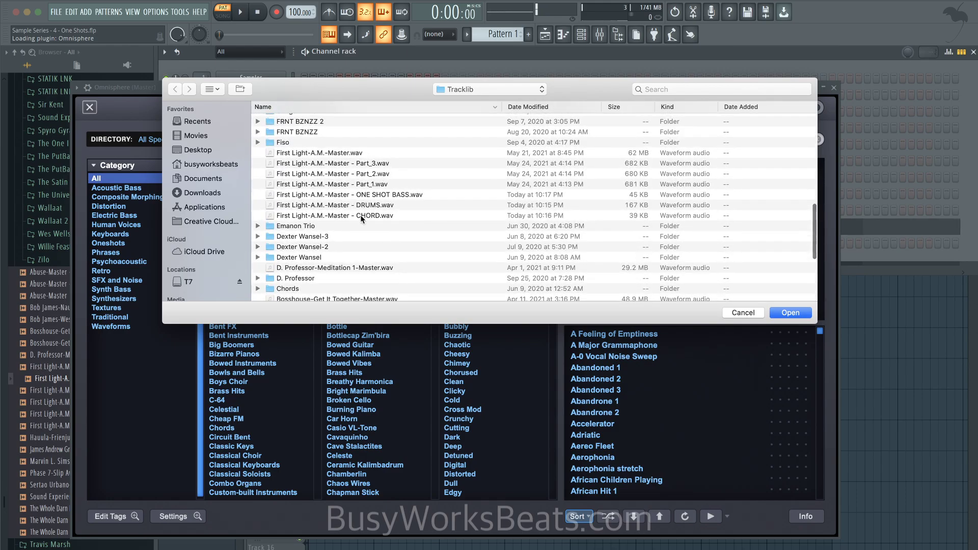
right_click(365, 215)
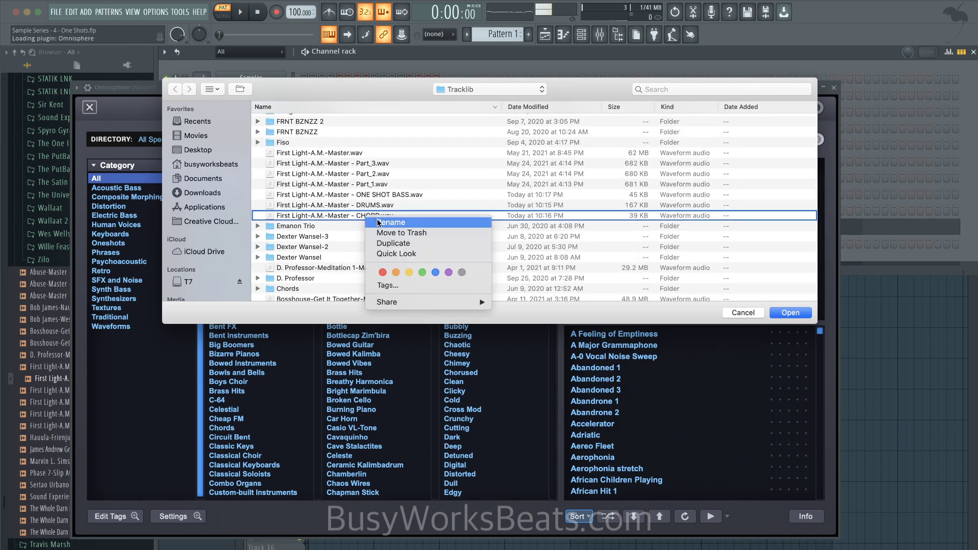
left_click(378, 220)
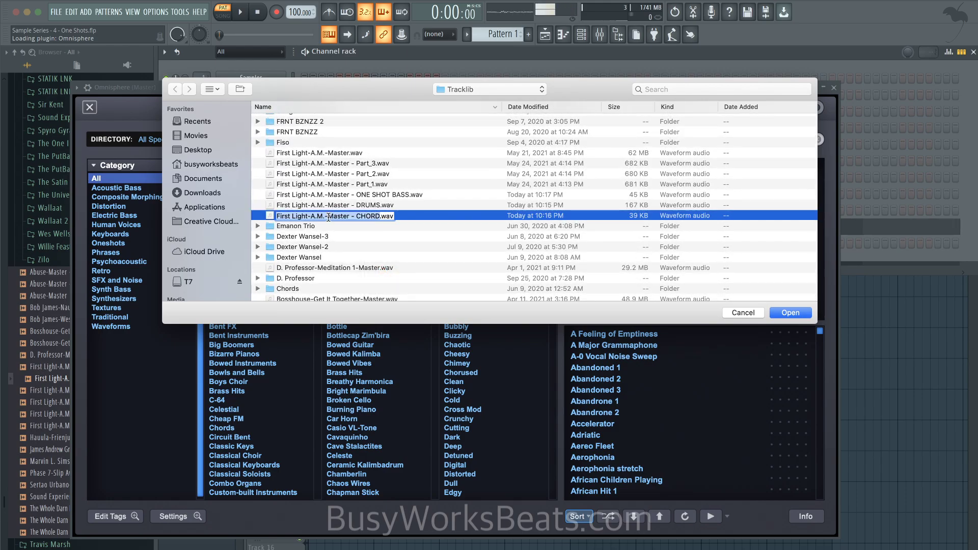
key("Left")
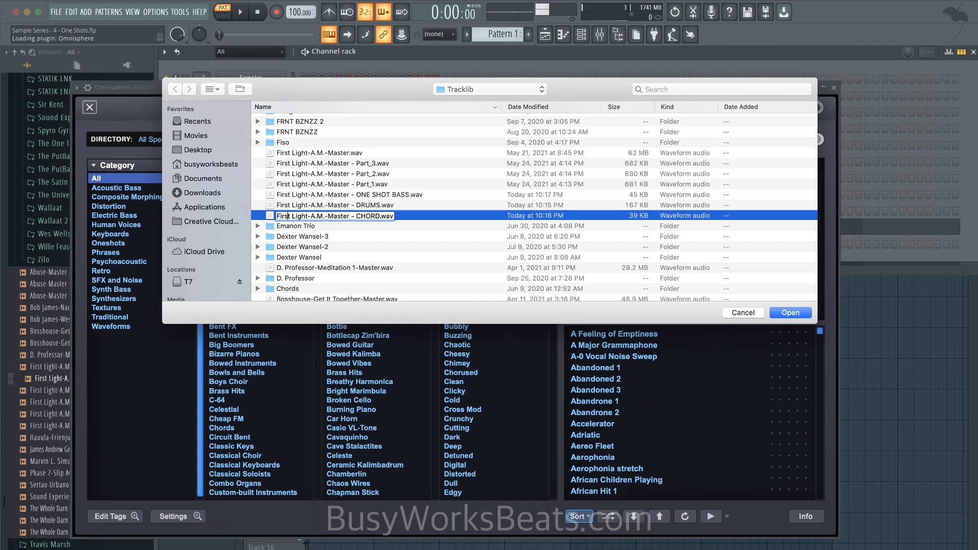
key("Delete")
key("Delete")
key("Right")
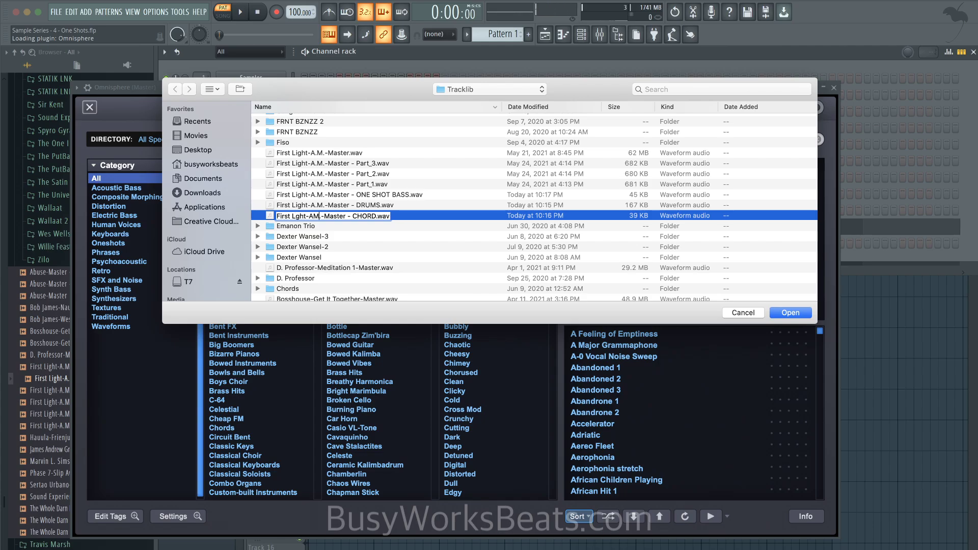
key("BackSpace")
type("M")
key("Delete")
key("Return")
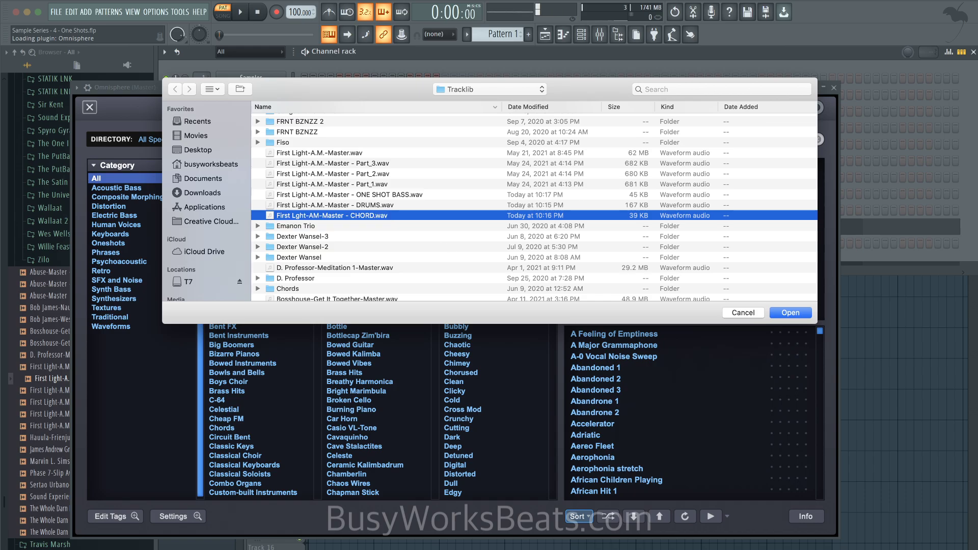
- Import the renamed CHORD file as user audio for layer A, close the soundsource browser and test a note
left_click(787, 313)
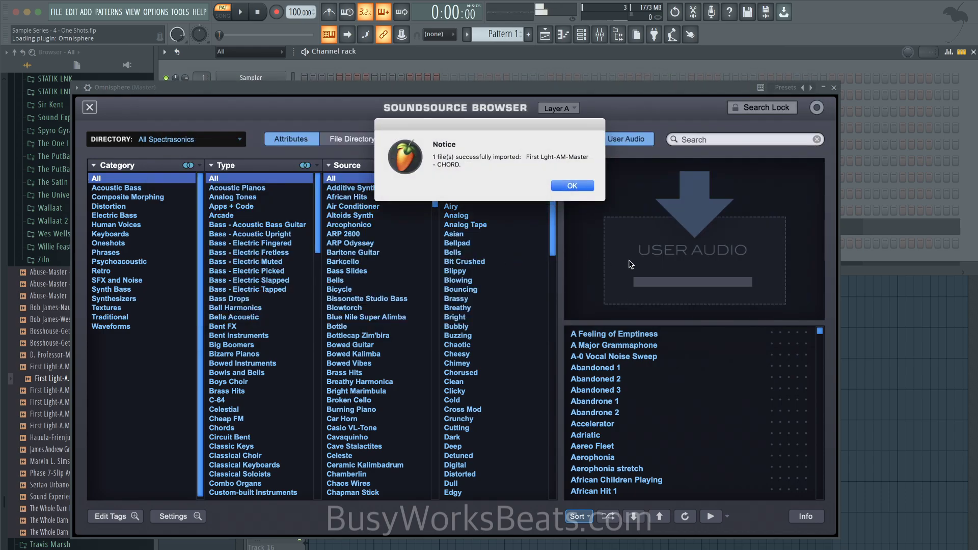
left_click(576, 186)
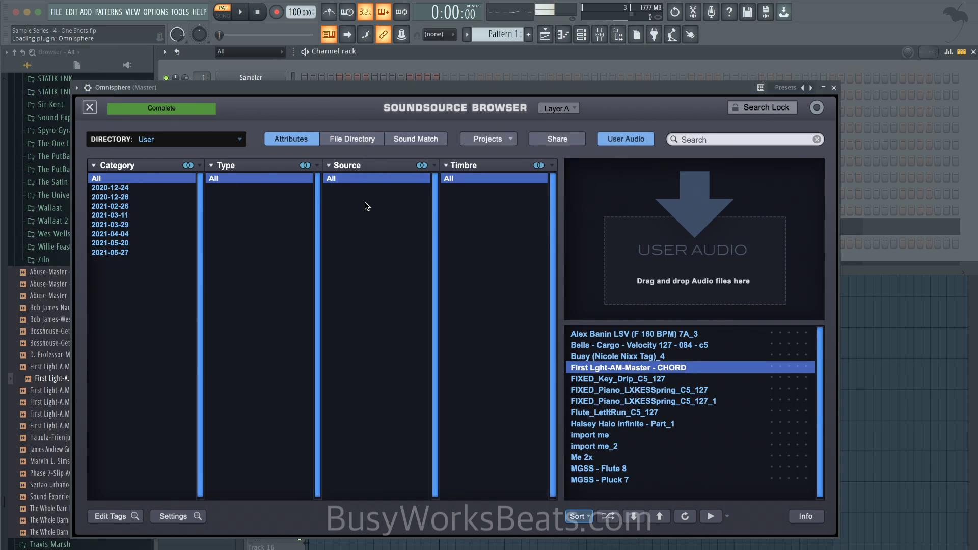
left_click(91, 107)
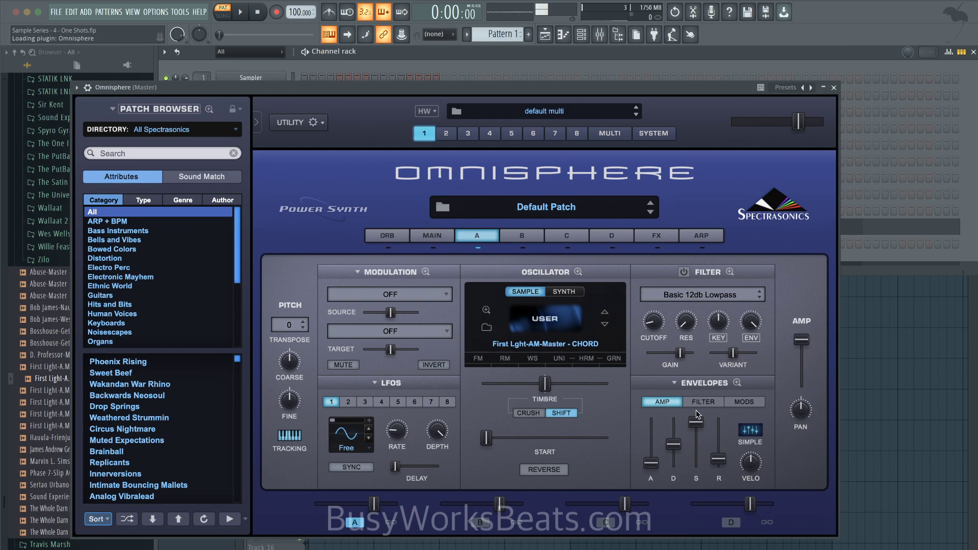
key("v")
- Load the saved rack preset with Chorus Echo and Pro-Verb into Omnisphere's common effects rack
left_click(657, 237)
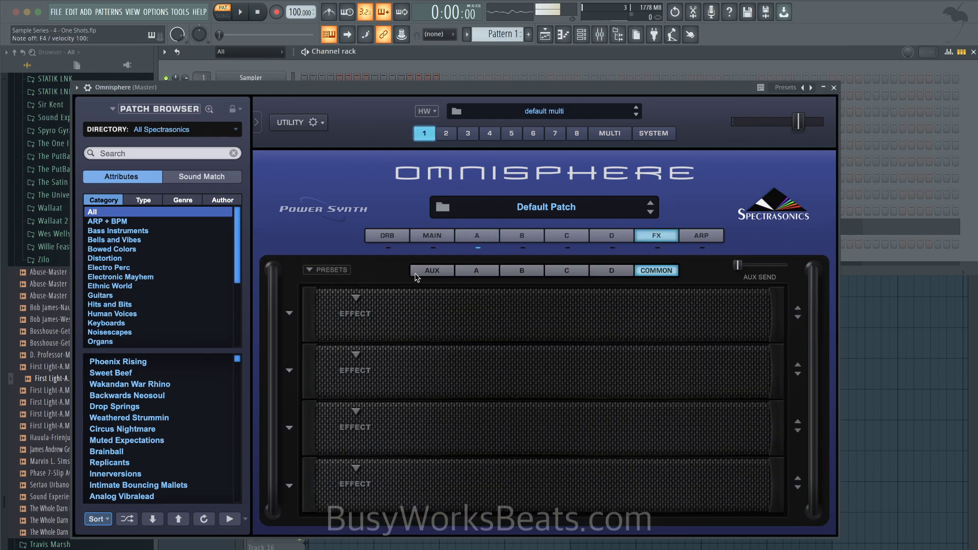
left_click(330, 270)
left_click(344, 365)
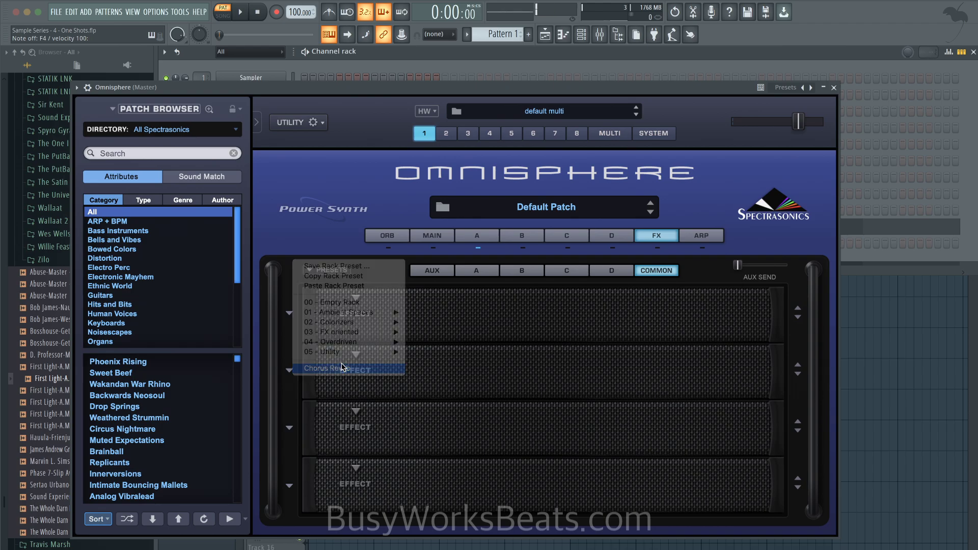
mouse_move(799, 121)
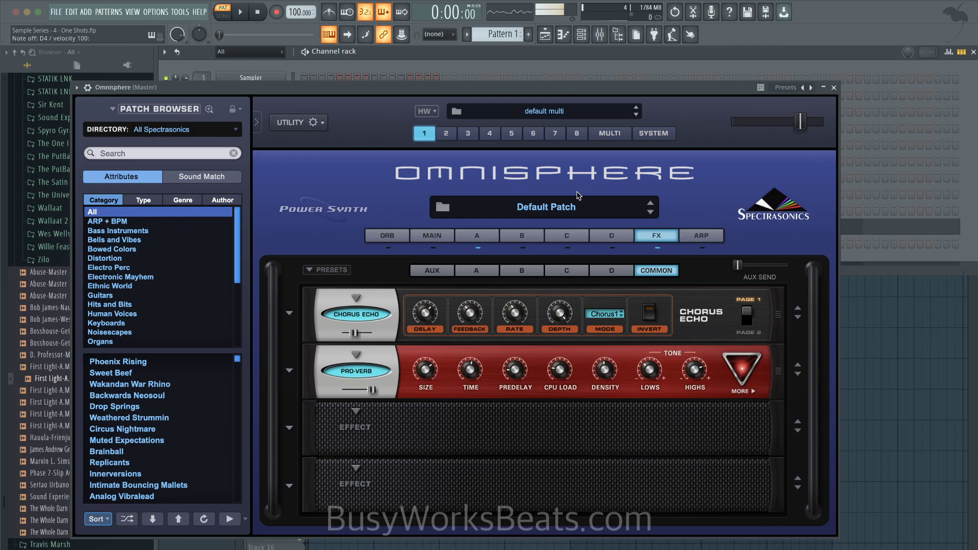
- Lower the Pro-Verb mix level in the common effects rack
left_click(490, 236)
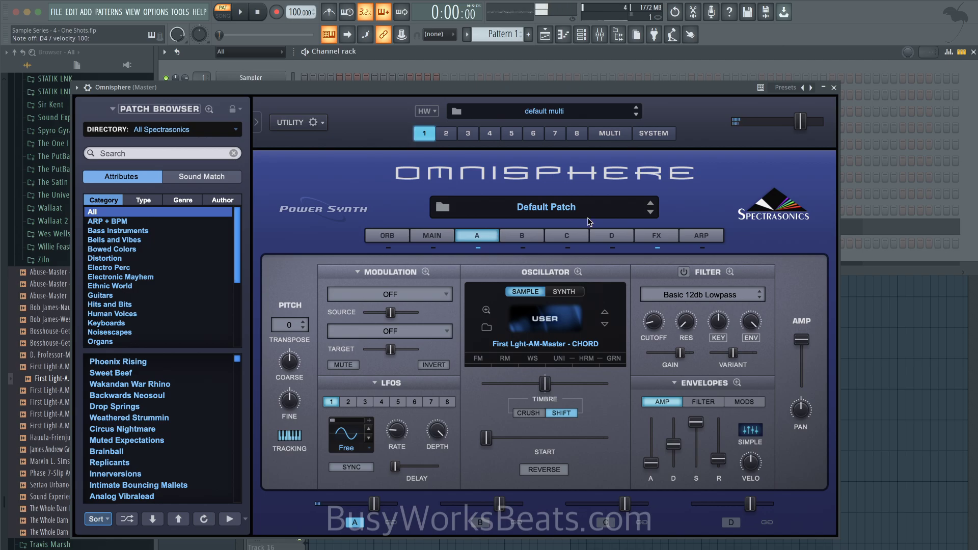
left_click(657, 235)
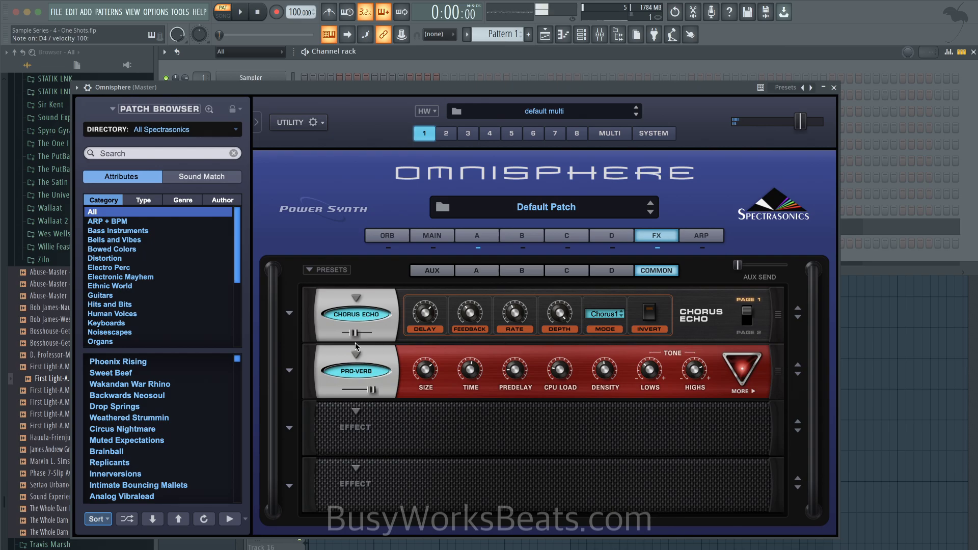
left_click_drag(371, 390, 351, 392)
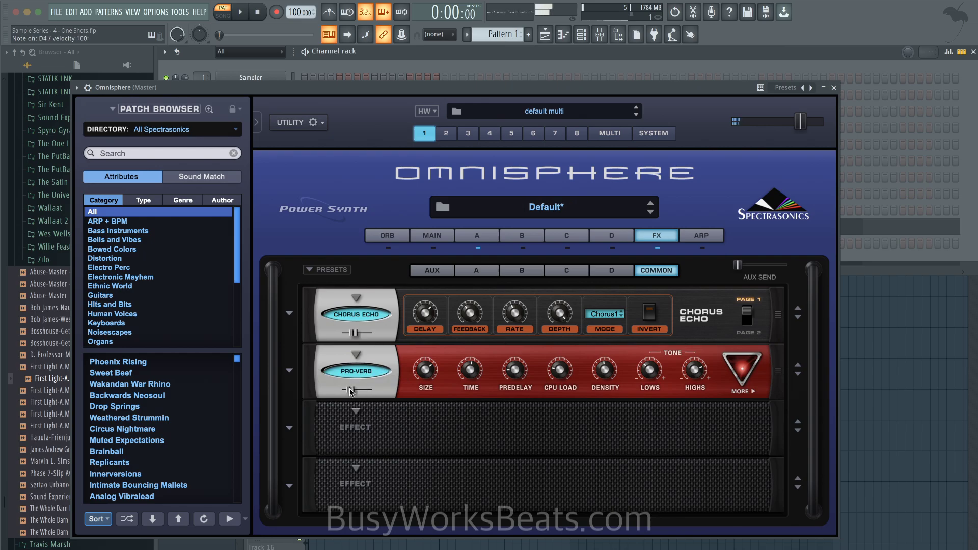
- Close the Omnisphere window and adjust the channel rack's swing while the drum pattern plays
left_click(833, 88)
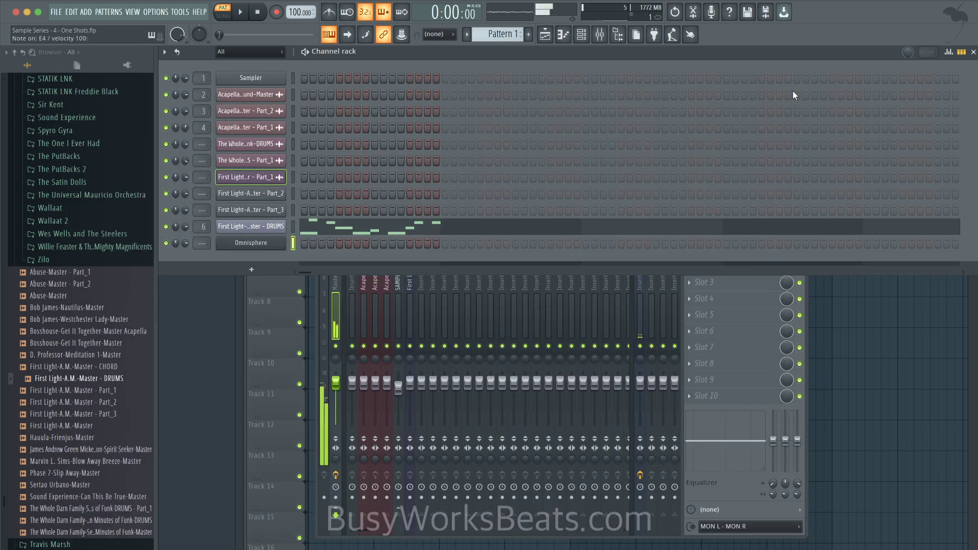
key("space")
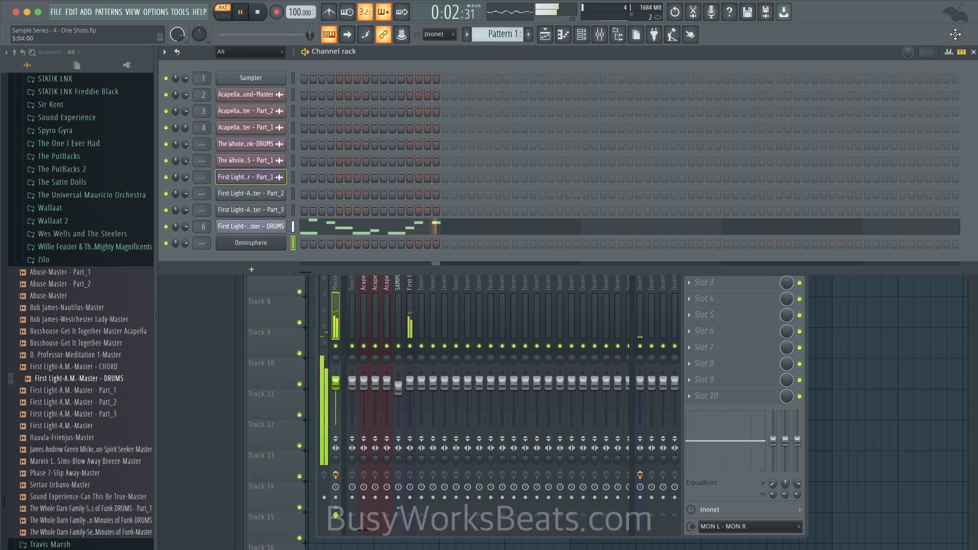
left_click_drag(908, 52, 908, 59)
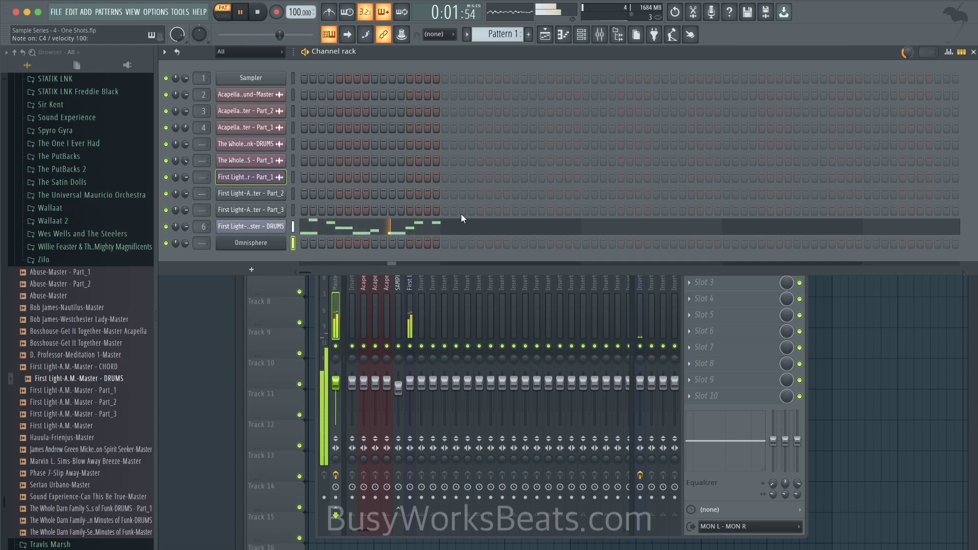
- Draw a one-beat G3 note at the start of bar 1 in the Omnisphere channel's piano roll
right_click(267, 244)
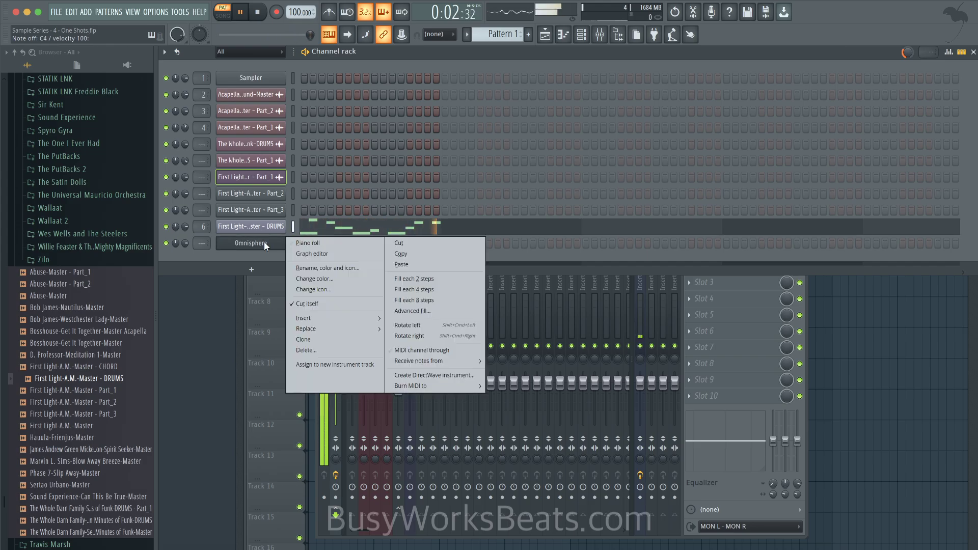
left_click(317, 243)
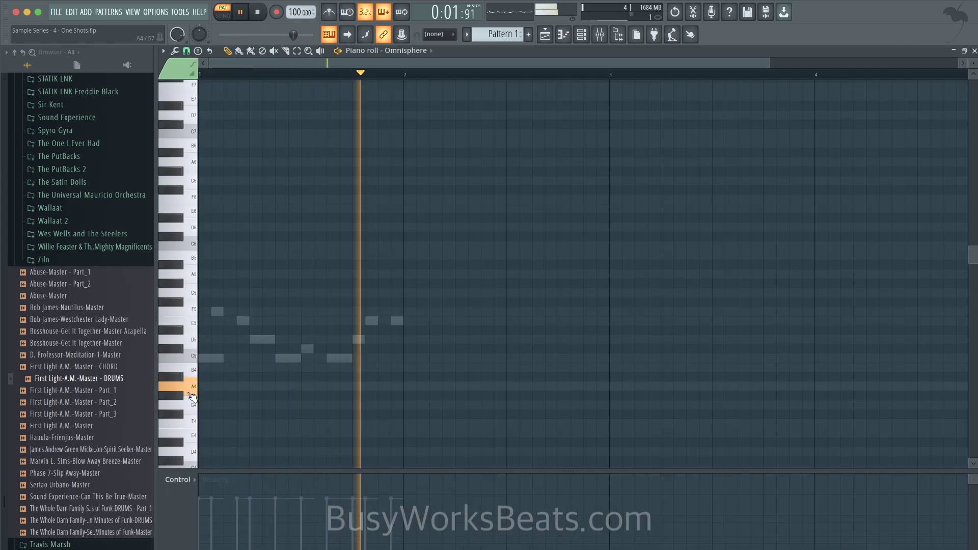
left_click(191, 423)
scroll(192, 418, "down", 4)
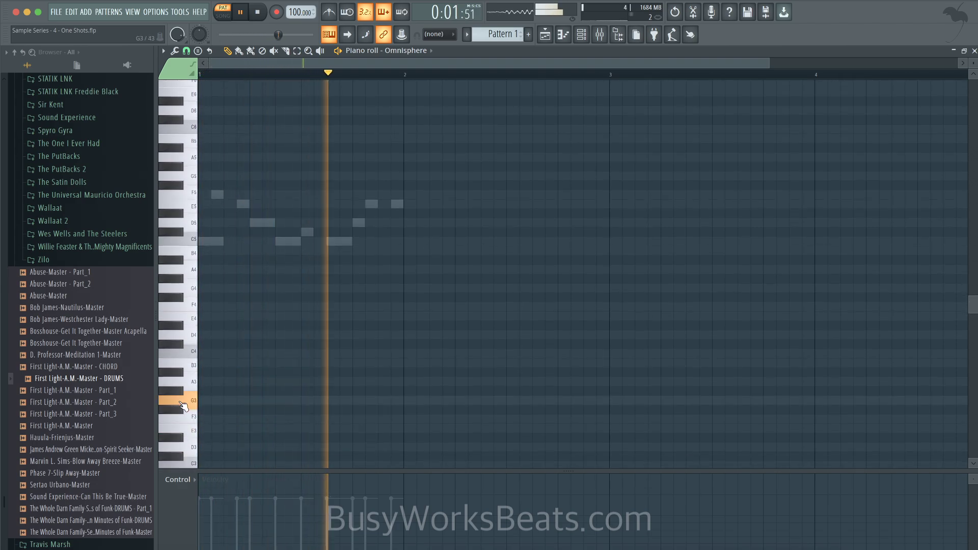
left_click(204, 401)
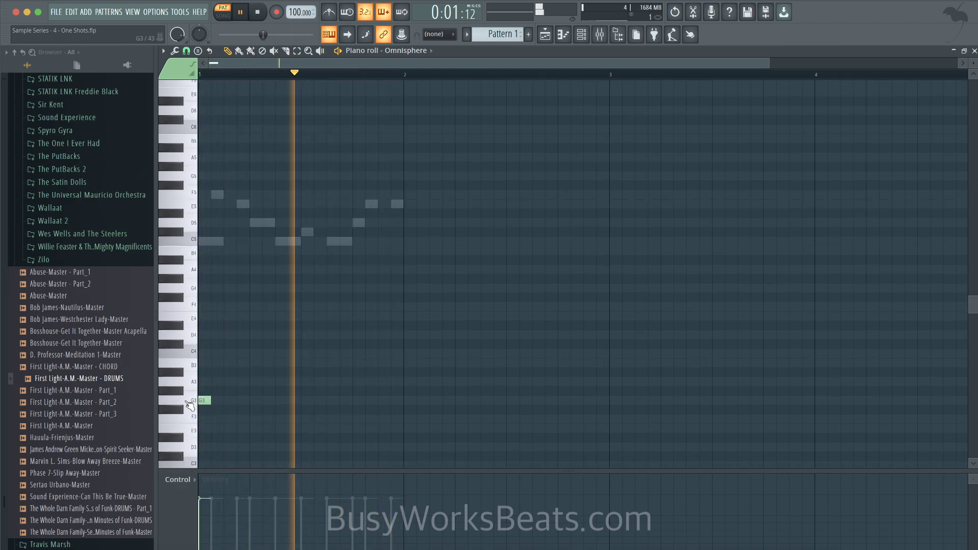
left_click_drag(209, 401, 248, 401)
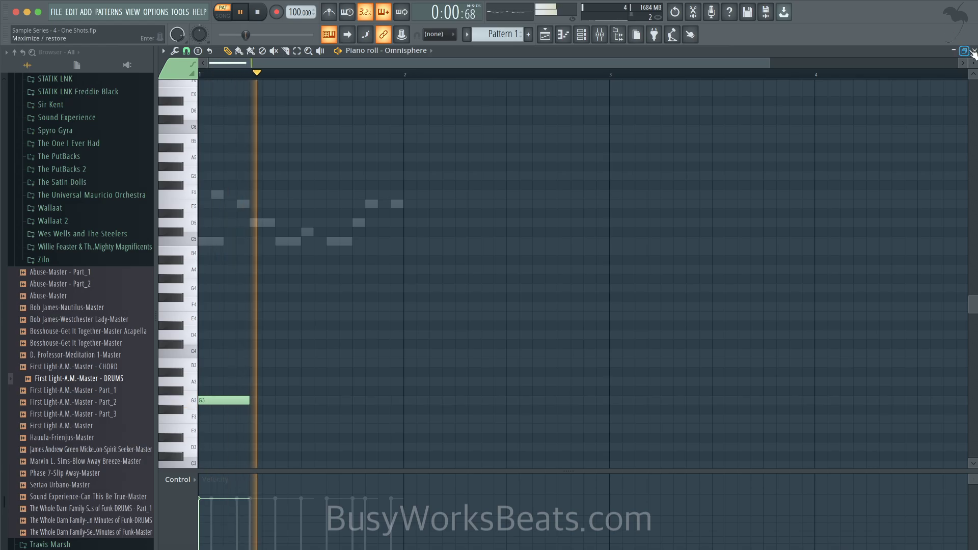
- Close the piano roll and cut the pattern notes from the First Light-A.M.-Master - DRUMS channel
left_click(974, 51)
left_click(293, 222)
key("super+x")
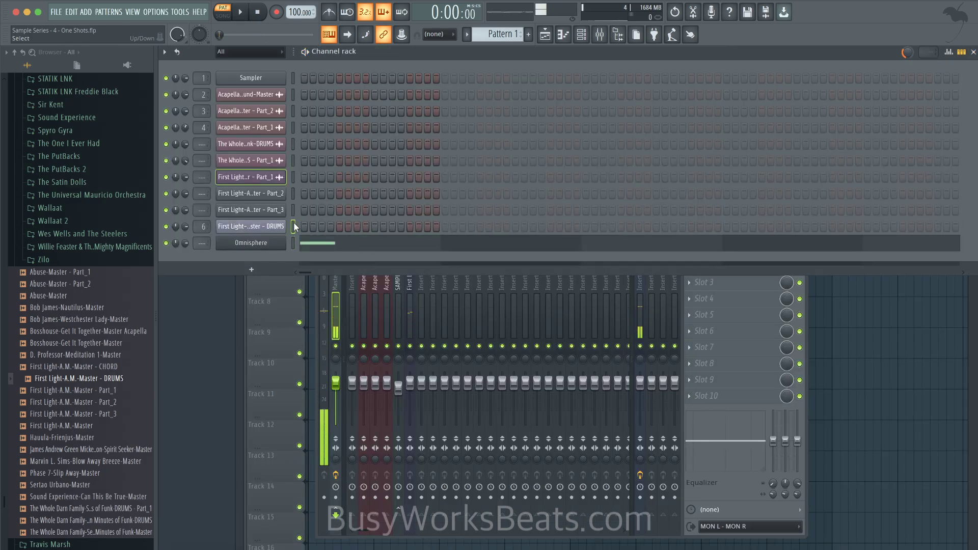
- Listen to Pattern 1 with only the Omnisphere note while checking the playlist, and return to the channel rack
key("F5")
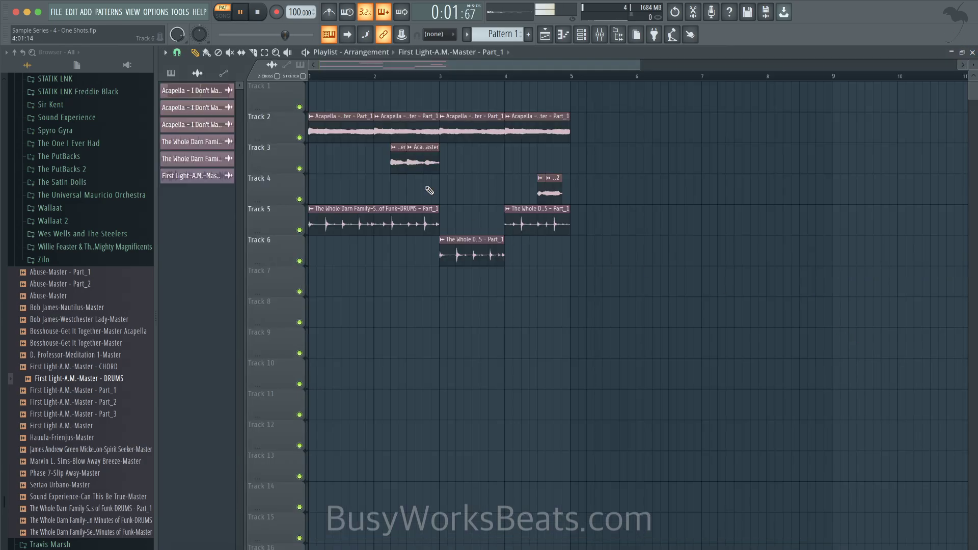
key("space")
key("space")
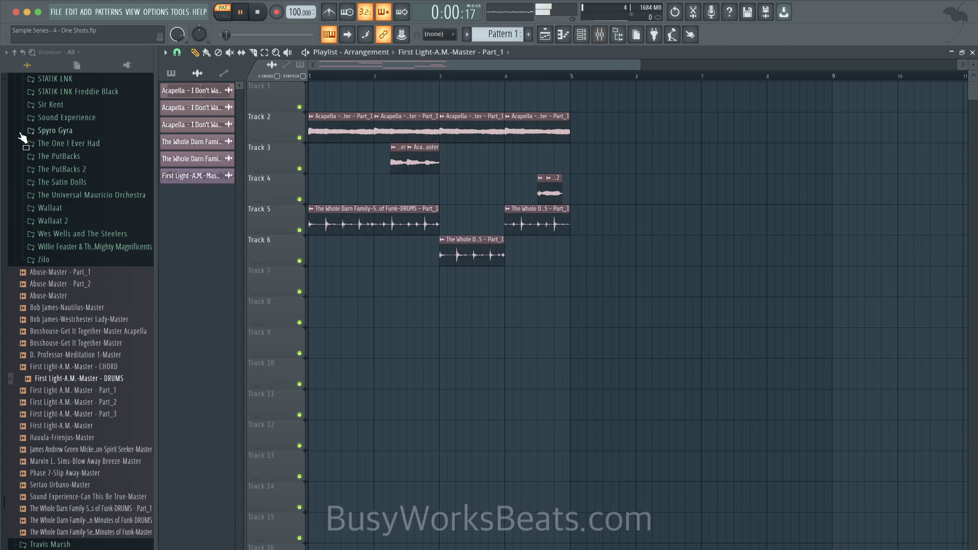
scroll(86, 146, "down", 1)
scroll(87, 146, "up", 7)
key("F6")
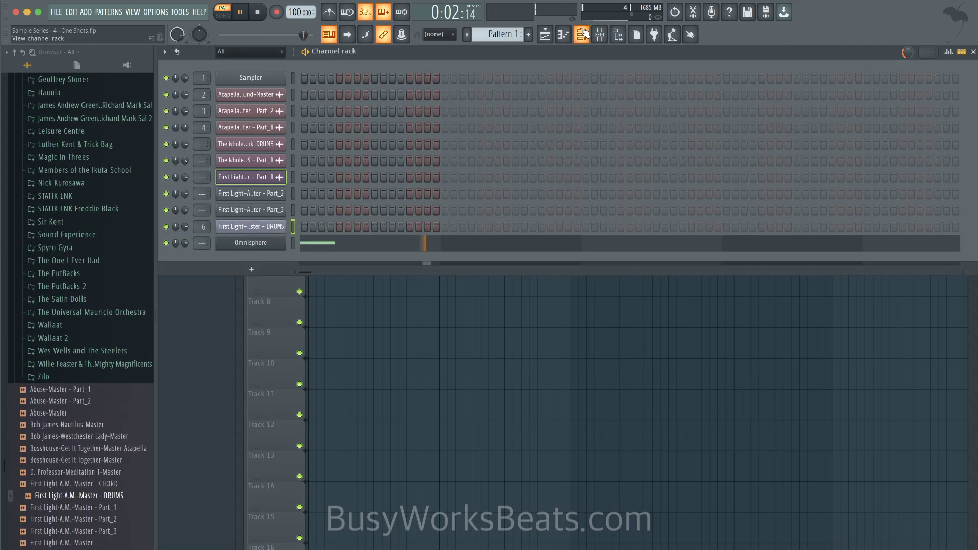
key("space")
- Select the First Light-A.M.-Master Part_2 and Part_3 channels in turn to audition their samples
left_click(293, 194)
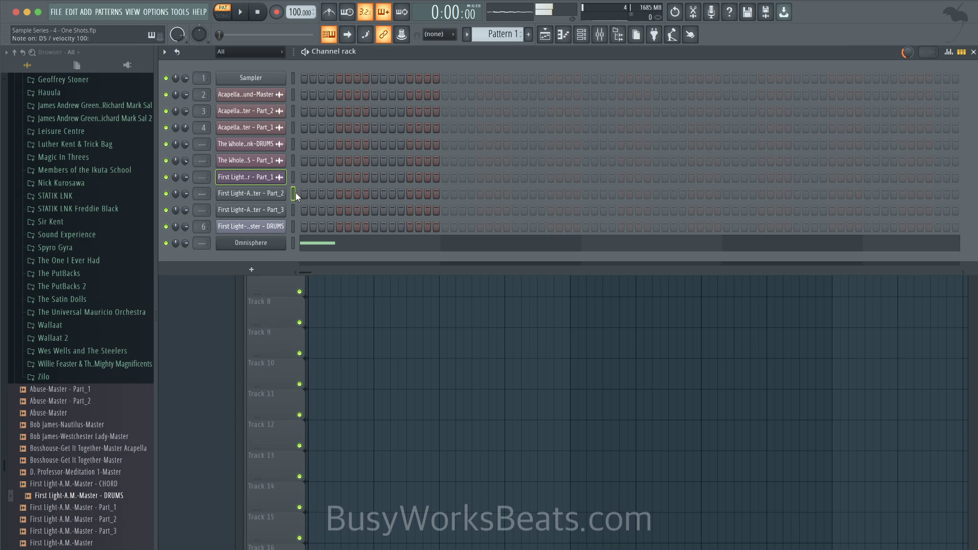
key("space")
key("space")
left_click(293, 209)
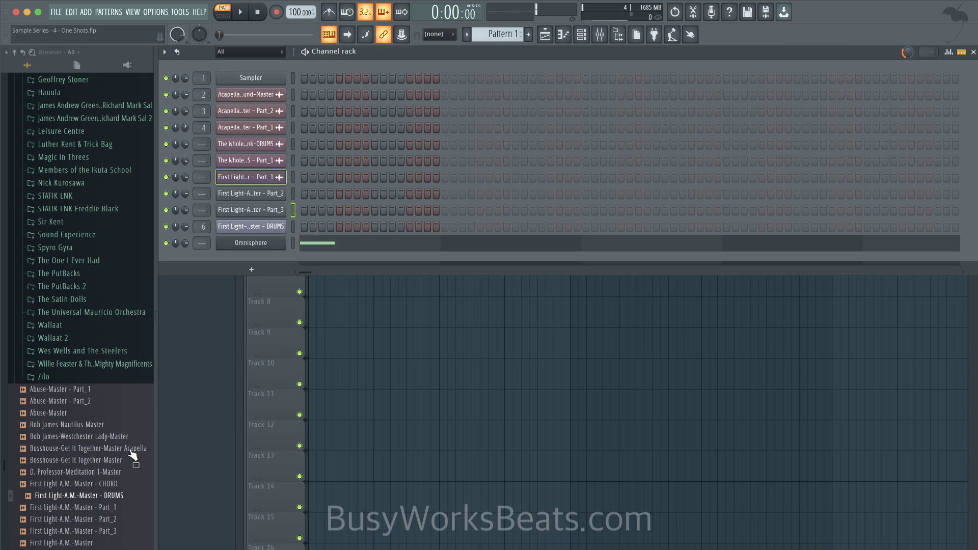
- Audition the First Light-A.M.-Master part and CHORD samples in the browser, and refresh the file listing
left_click(117, 507)
scroll(104, 512, "down", 3)
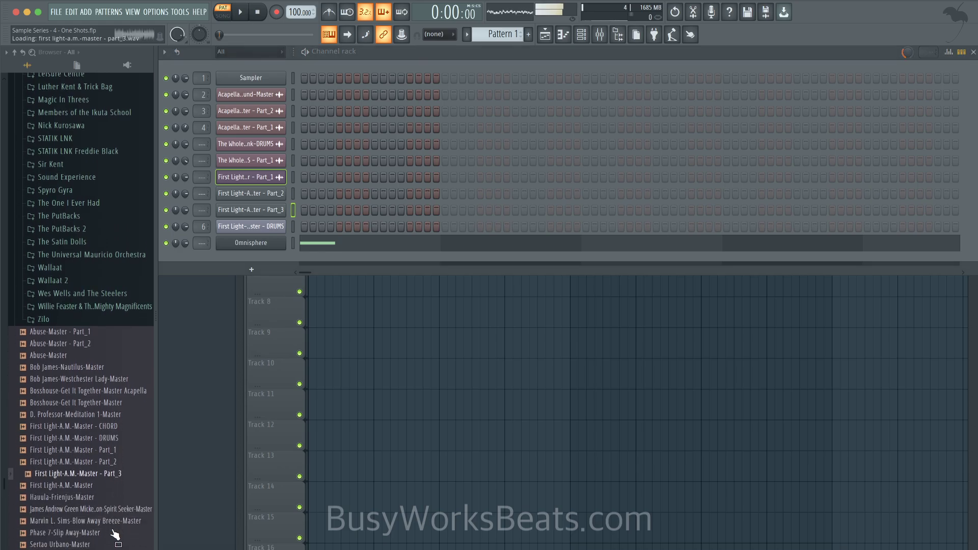
left_click(110, 425)
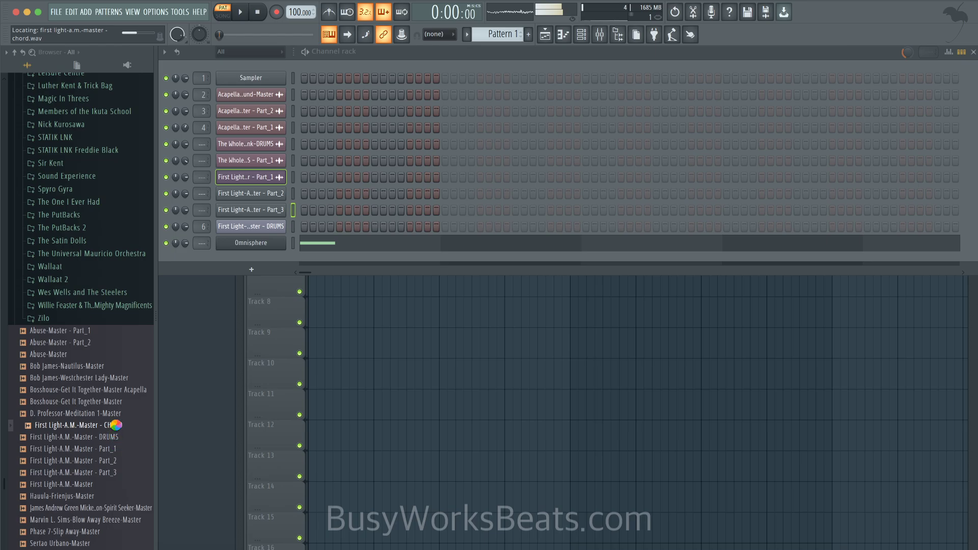
scroll(109, 464, "down", 4)
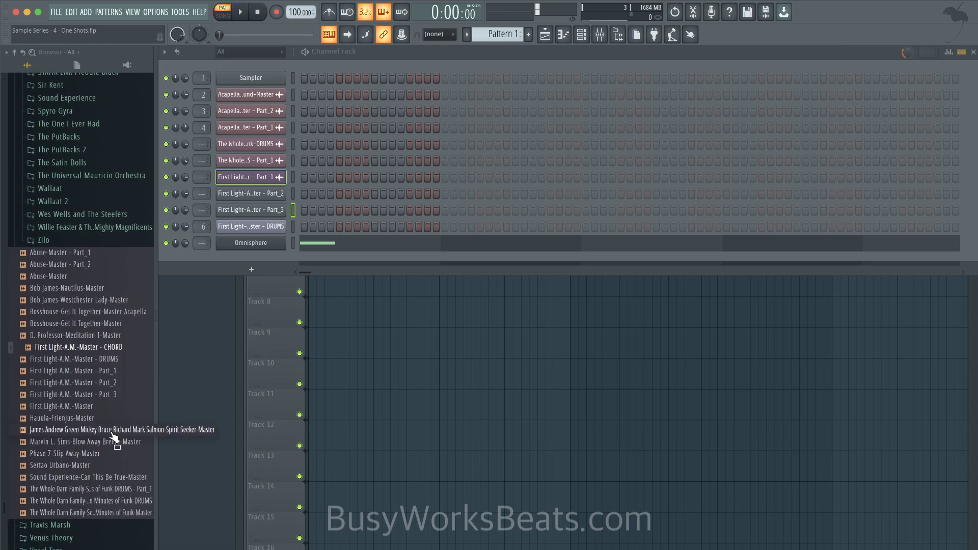
left_click(26, 56)
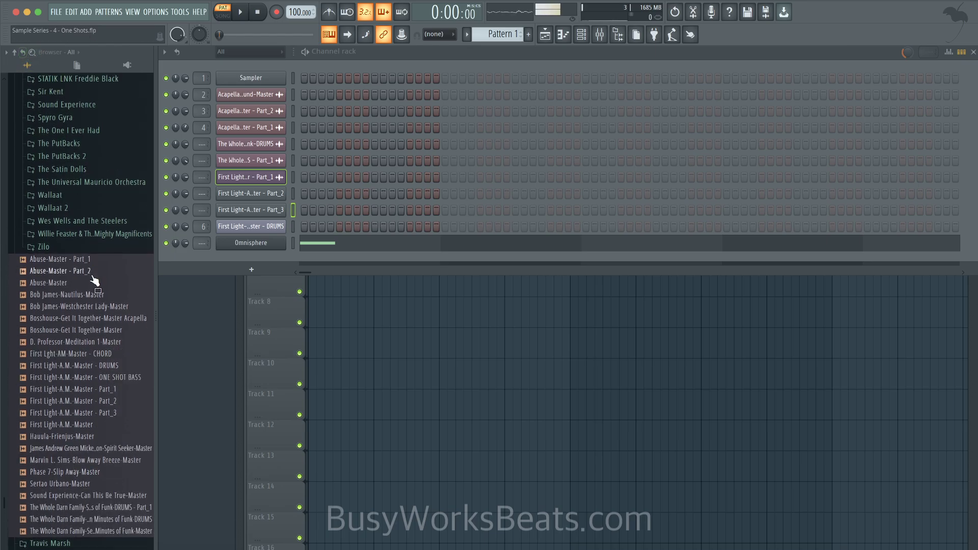
- Load First Light-A.M.-Master - ONE SHOT BASS from the browser into a new sampler channel and close its settings
left_click(123, 377)
right_click(122, 378)
left_click(161, 387)
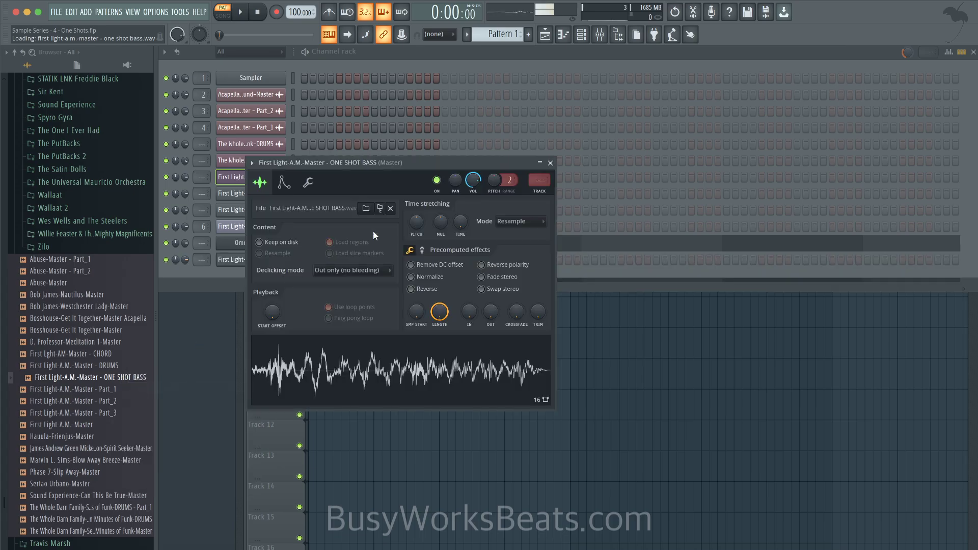
left_click(551, 162)
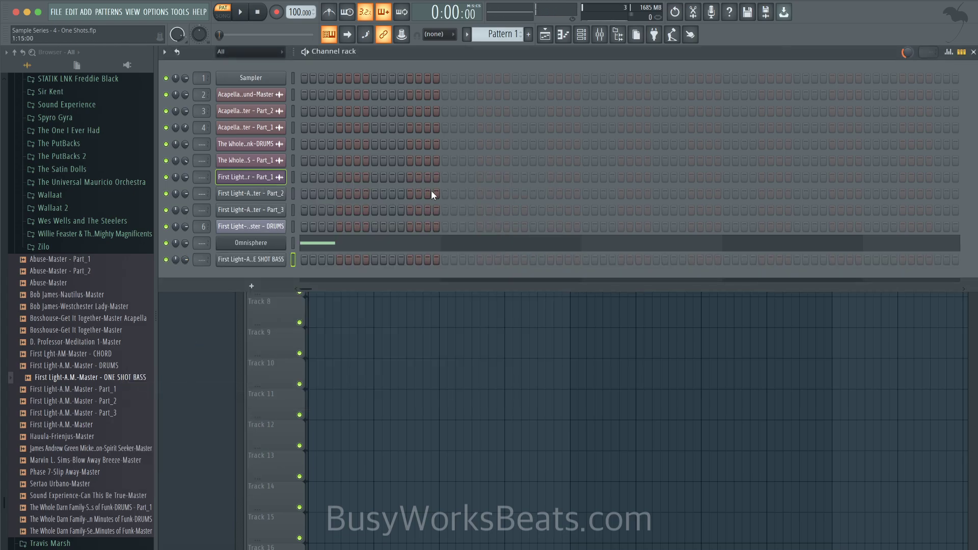
- Add a CMI V instrument channel, show its enlarged screen view, and load the Default template preset
left_click(265, 288)
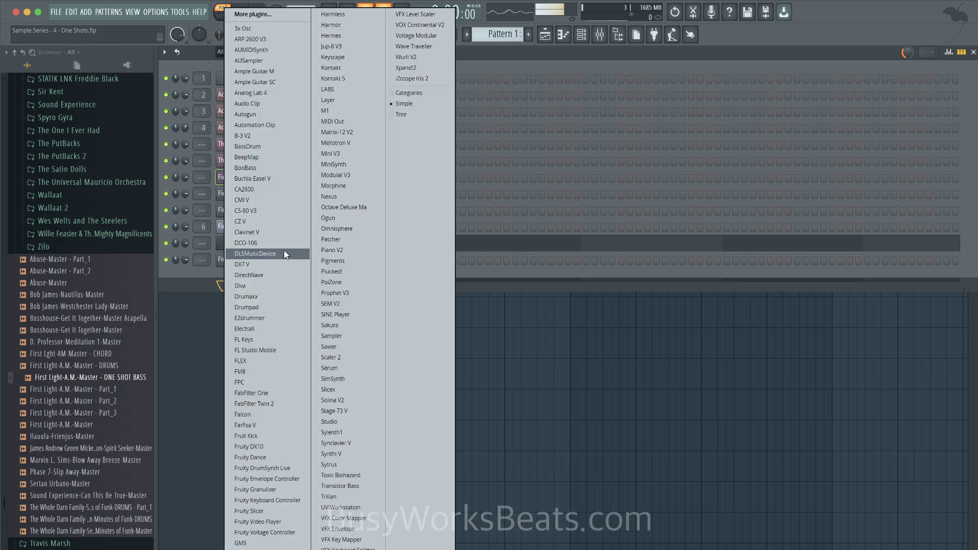
left_click(285, 200)
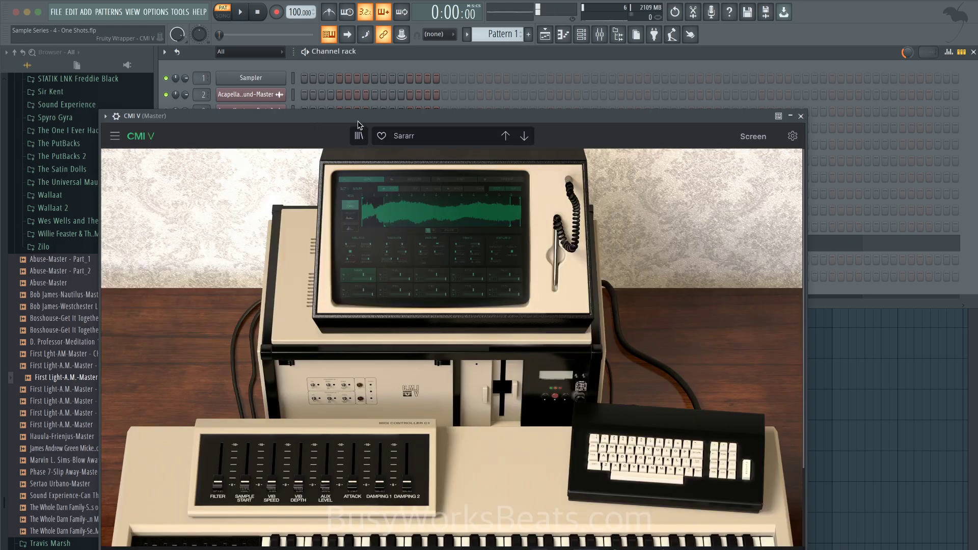
left_click(405, 218)
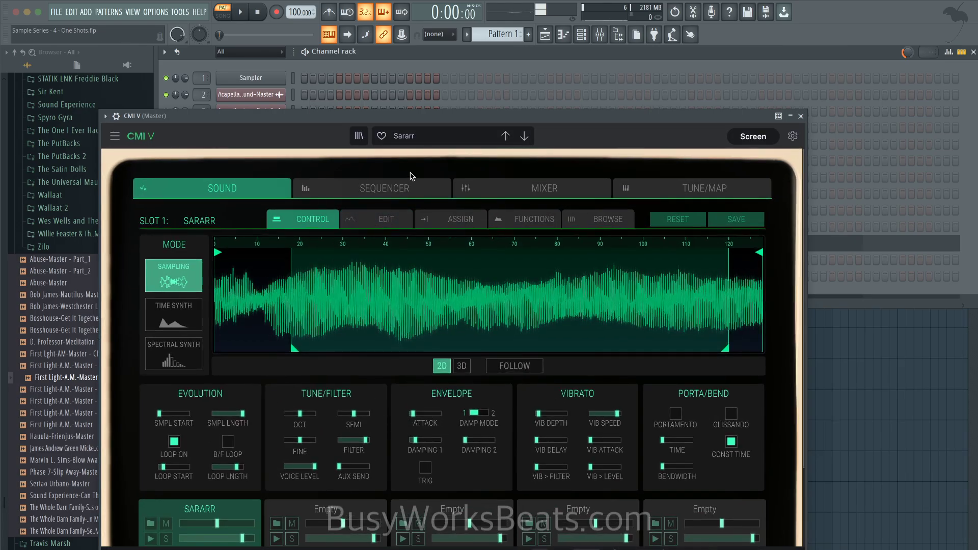
left_click(413, 136)
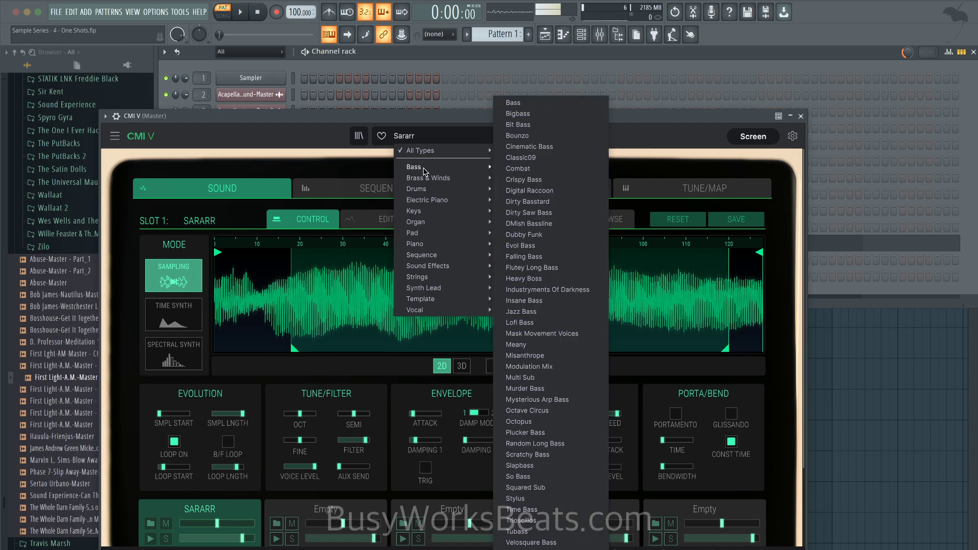
mouse_move(421, 304)
left_click(509, 299)
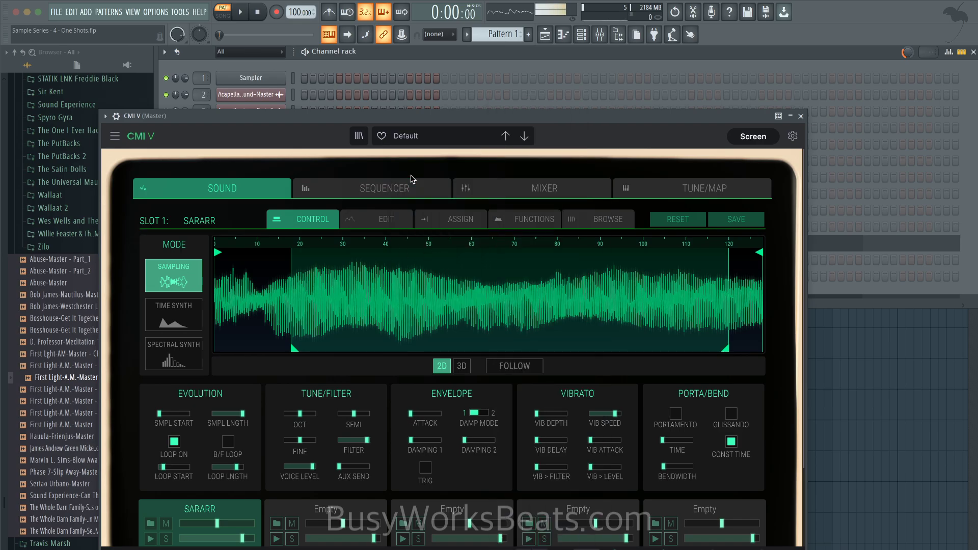
- Load First Light-A.M.-Master - ONE SHOT BASS.wav from the Tracklib folder into slot 1 of CMI V's Sound page
left_click(403, 189)
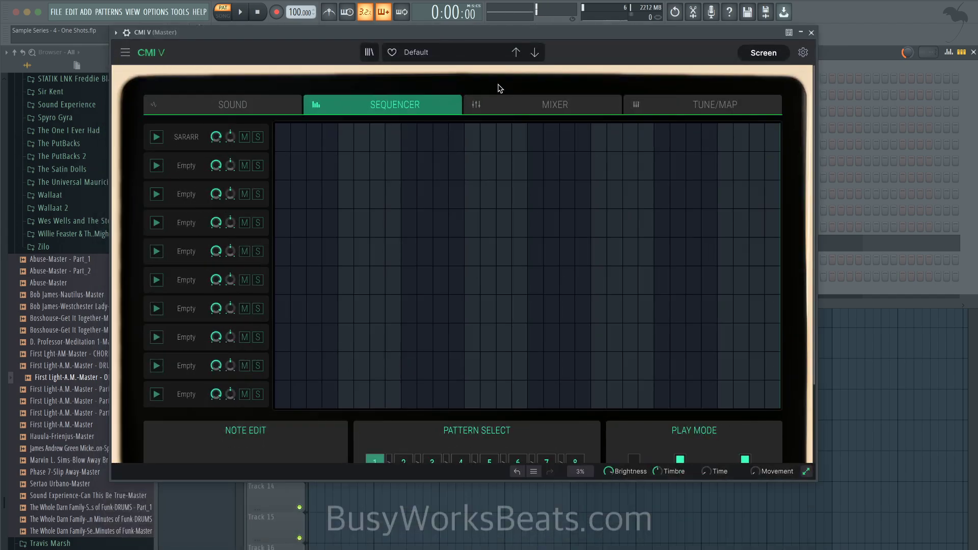
left_click(509, 105)
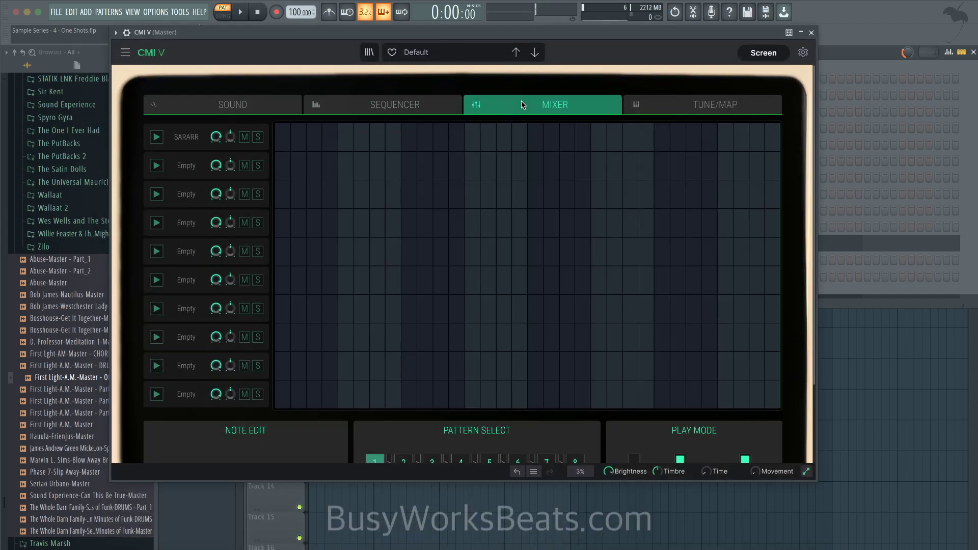
left_click(269, 103)
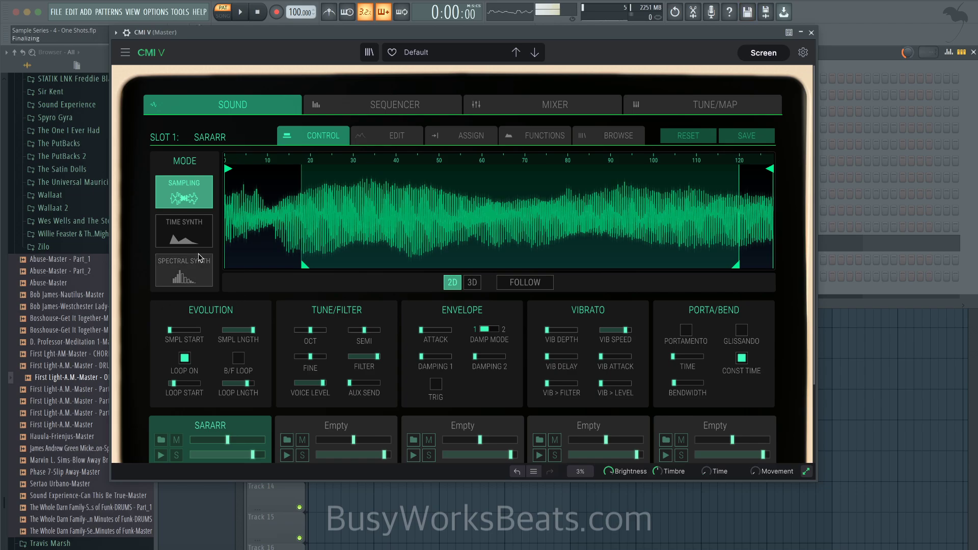
scroll(164, 362, "down", 3)
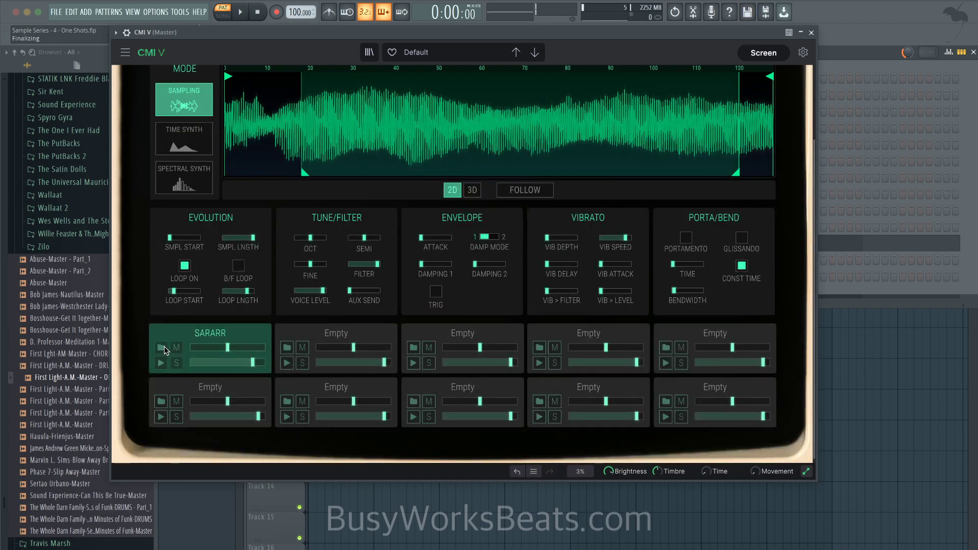
left_click(161, 348)
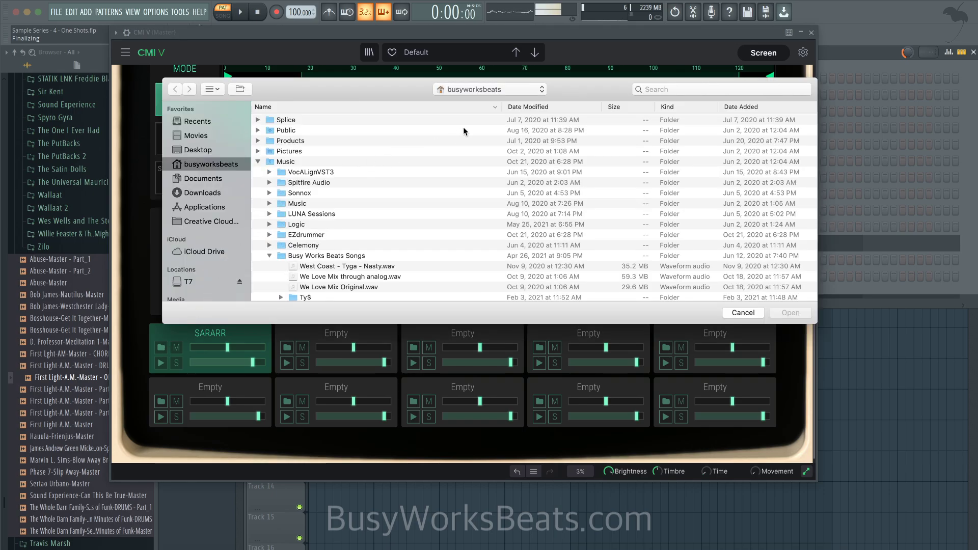
left_click(456, 90)
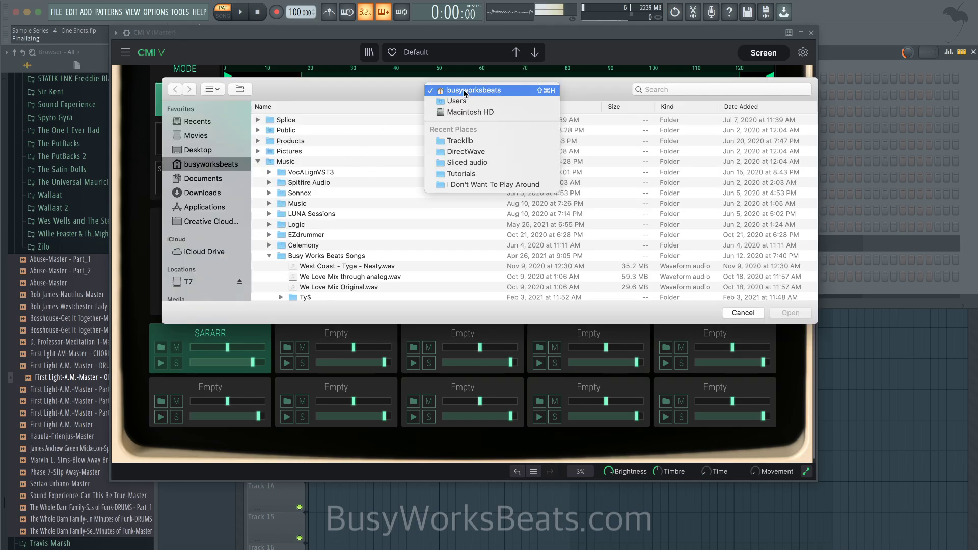
left_click(469, 141)
scroll(352, 212, "down", 3)
scroll(352, 213, "up", 2)
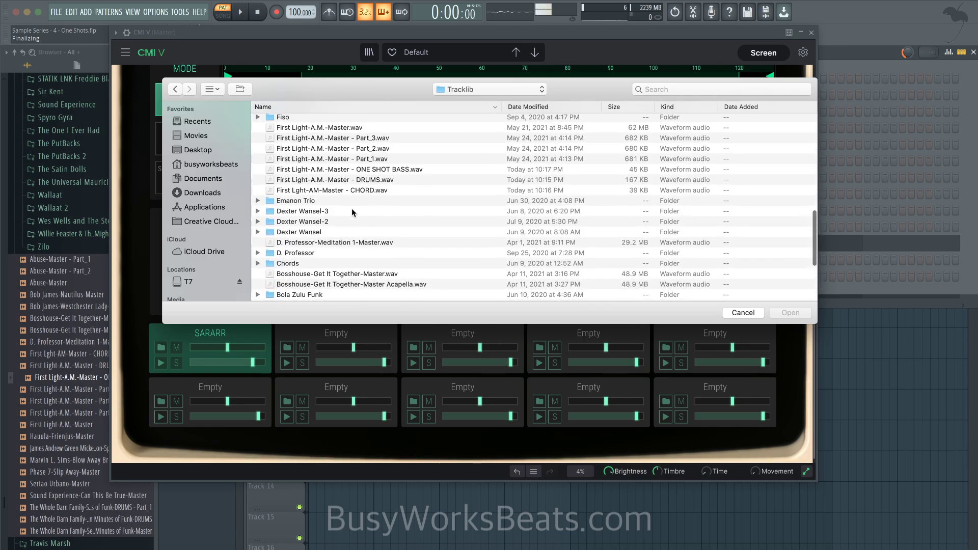
left_click(391, 170)
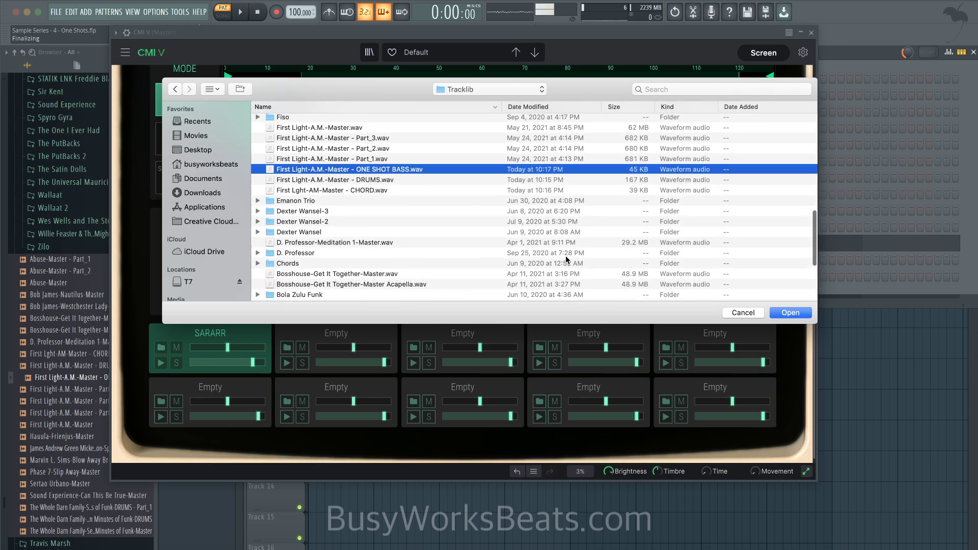
left_click(790, 313)
scroll(297, 223, "up", 3)
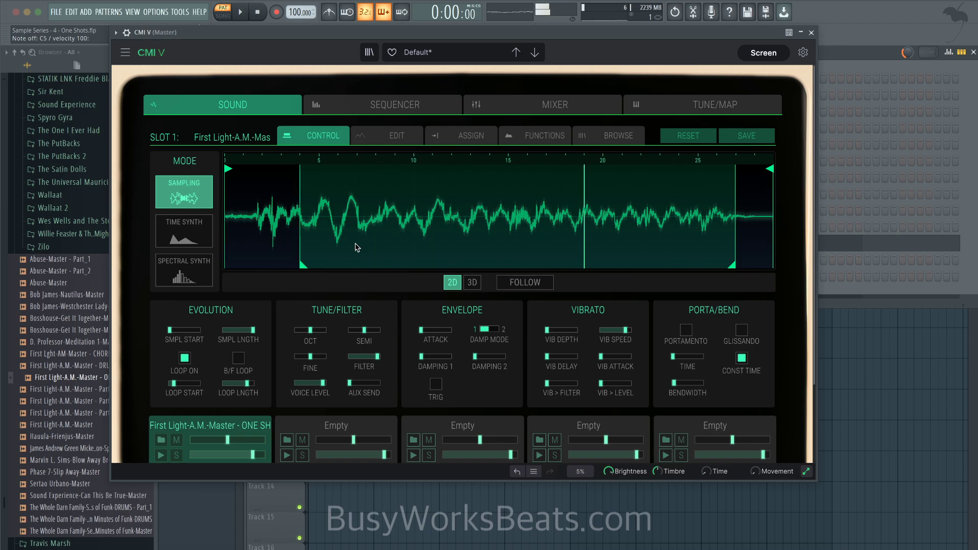
- Turn off looping for slot 1 and compare the synthesis modes, ending on Sampling mode
left_click(184, 358)
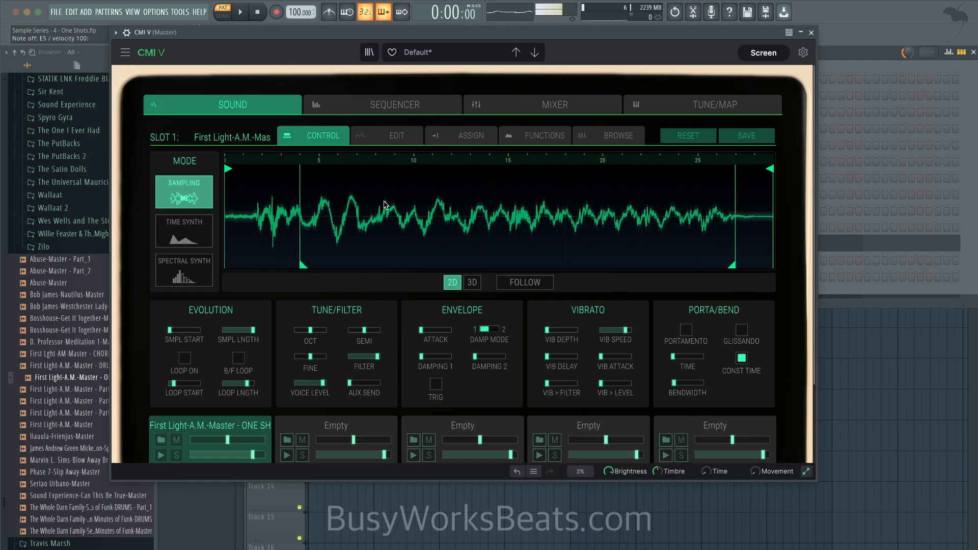
left_click(198, 218)
left_click(192, 196)
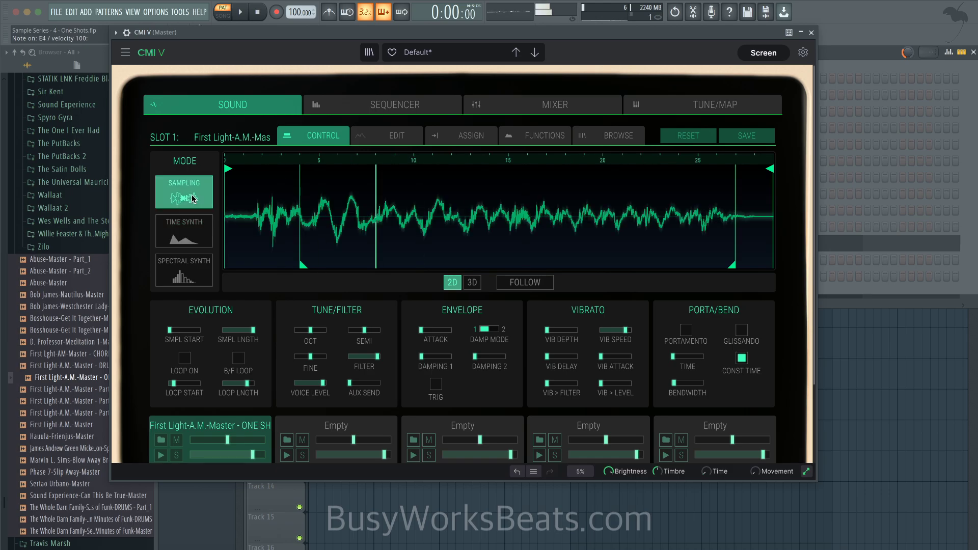
left_click(169, 282)
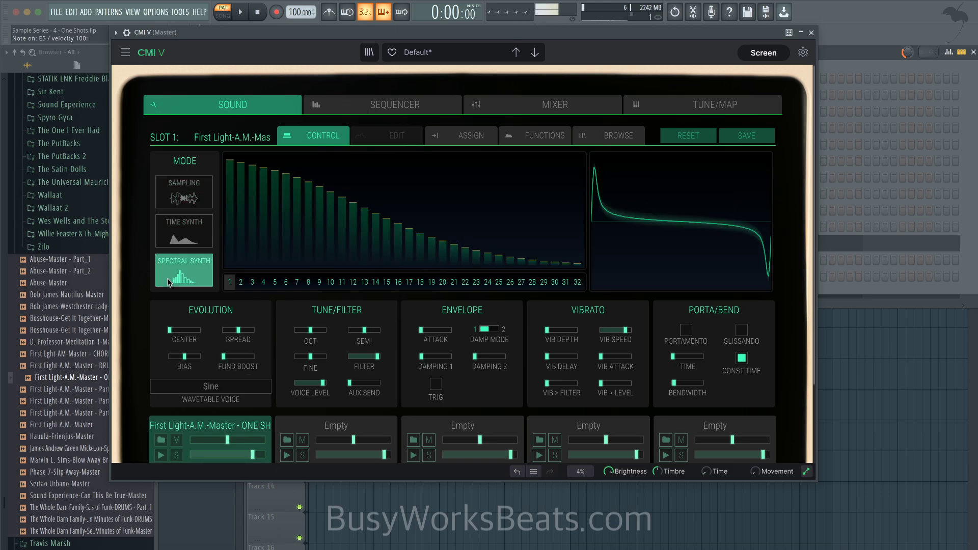
left_click(184, 232)
left_click(188, 202)
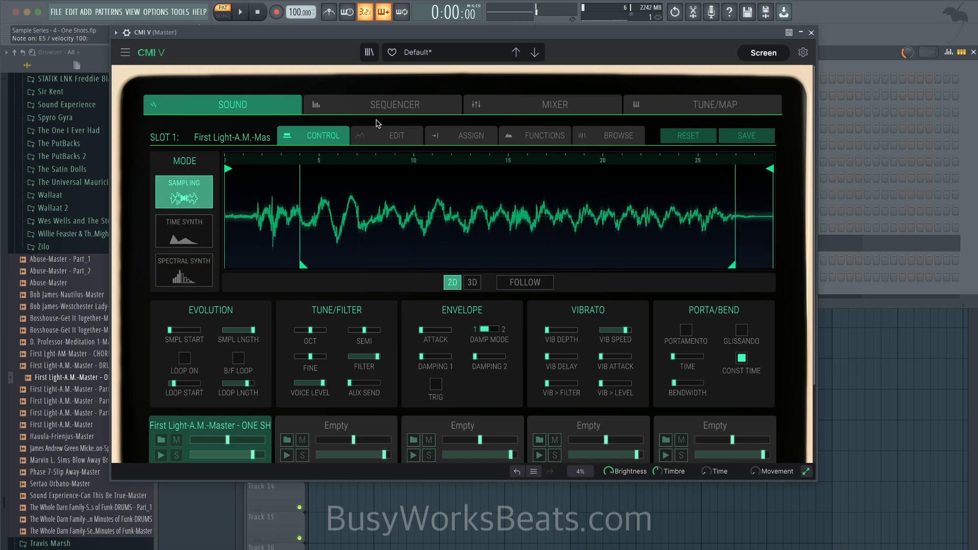
- Try the Leslie effect on CMI V's track 1 insert, switch it to Destroy, and close the instrument
left_click(545, 99)
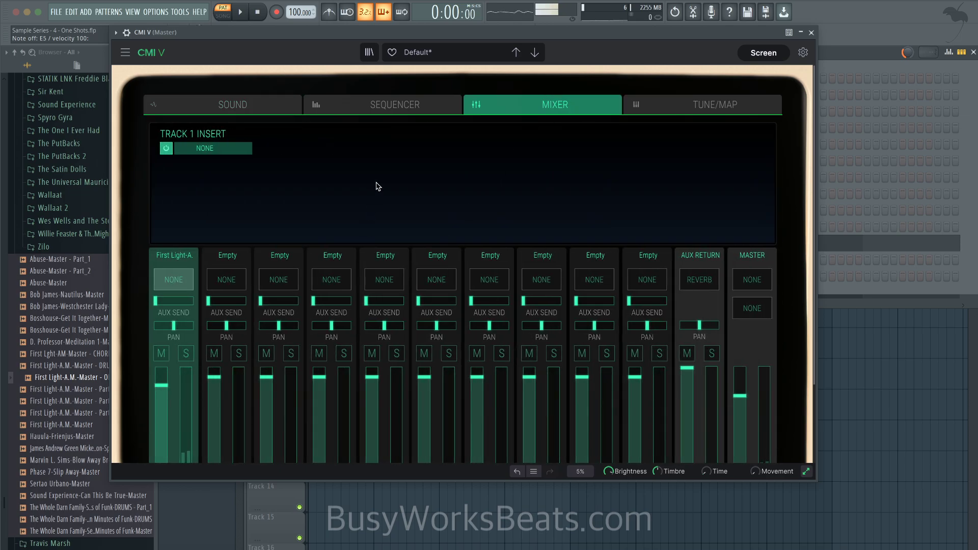
left_click(216, 148)
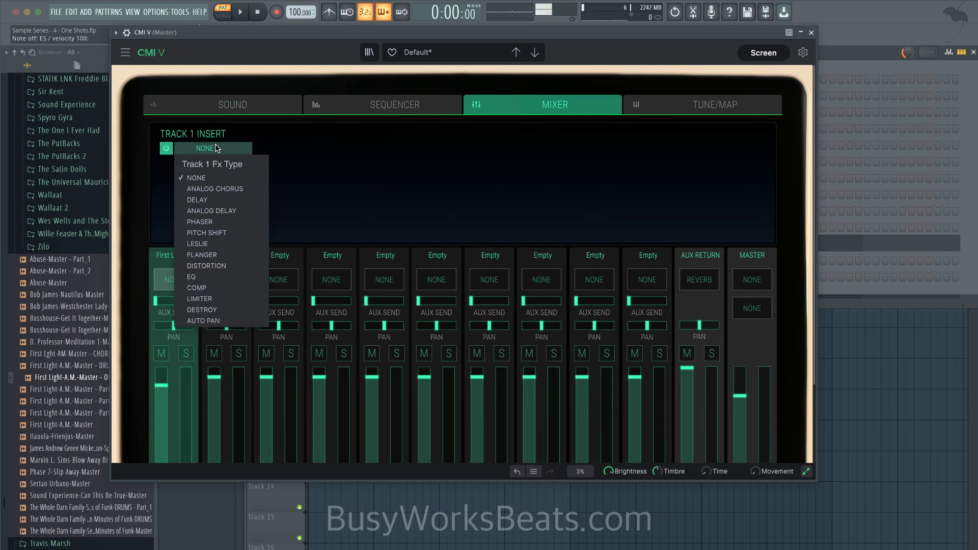
left_click(214, 244)
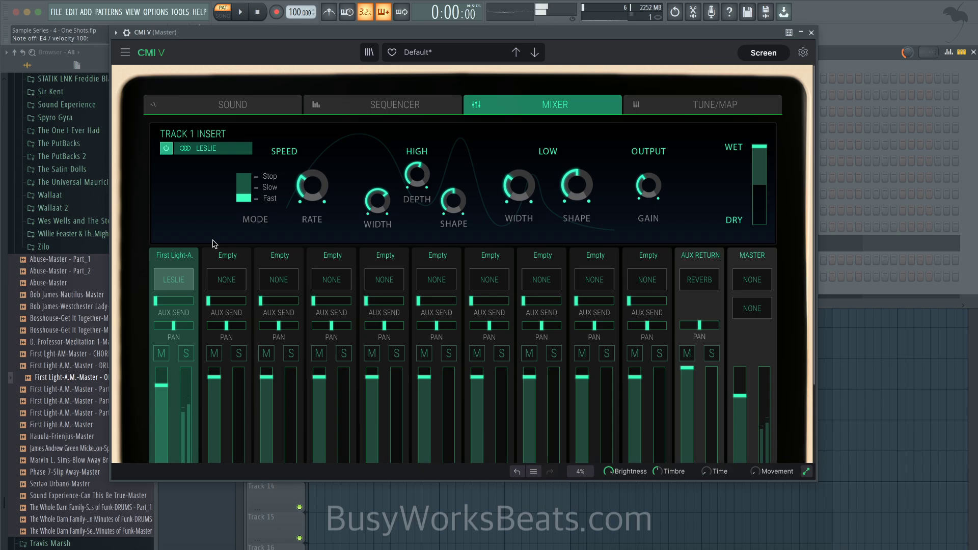
left_click(219, 149)
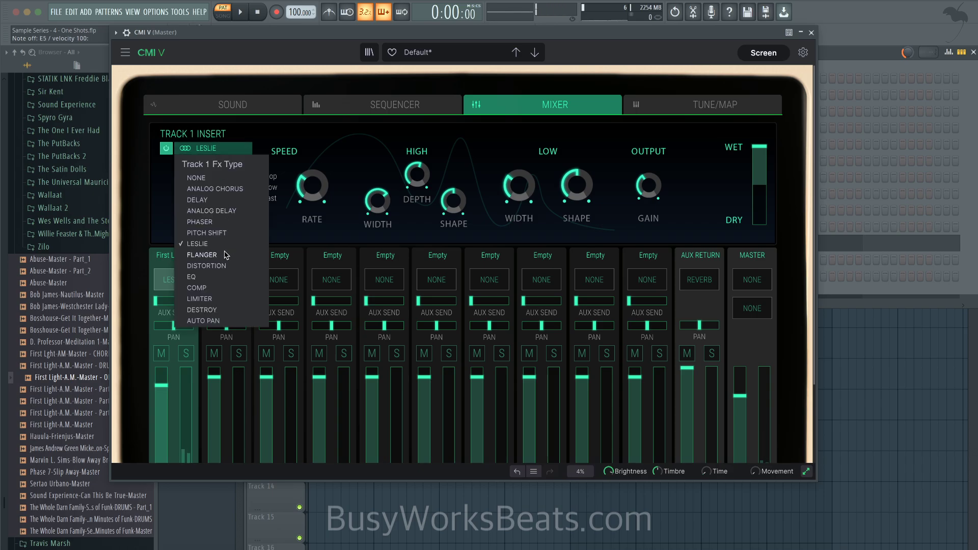
left_click(214, 311)
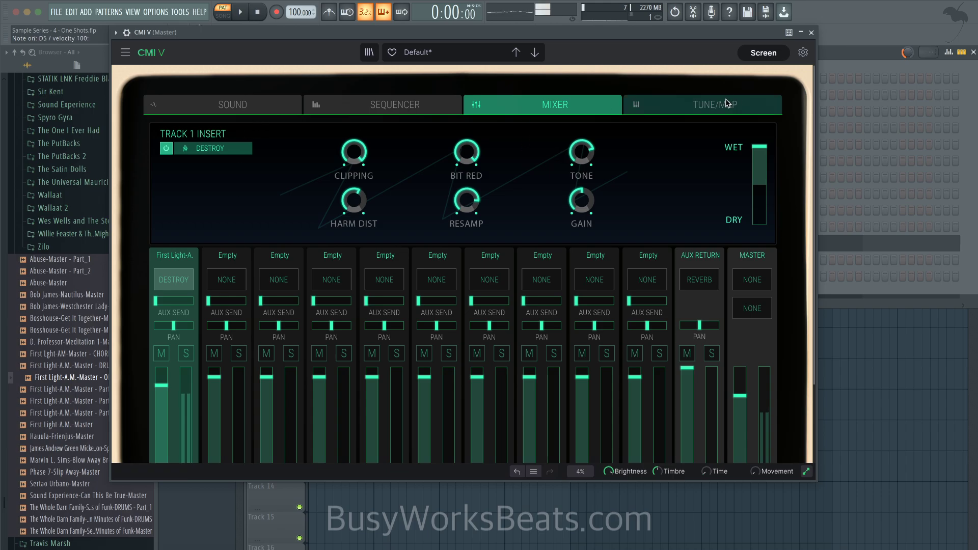
left_click(811, 33)
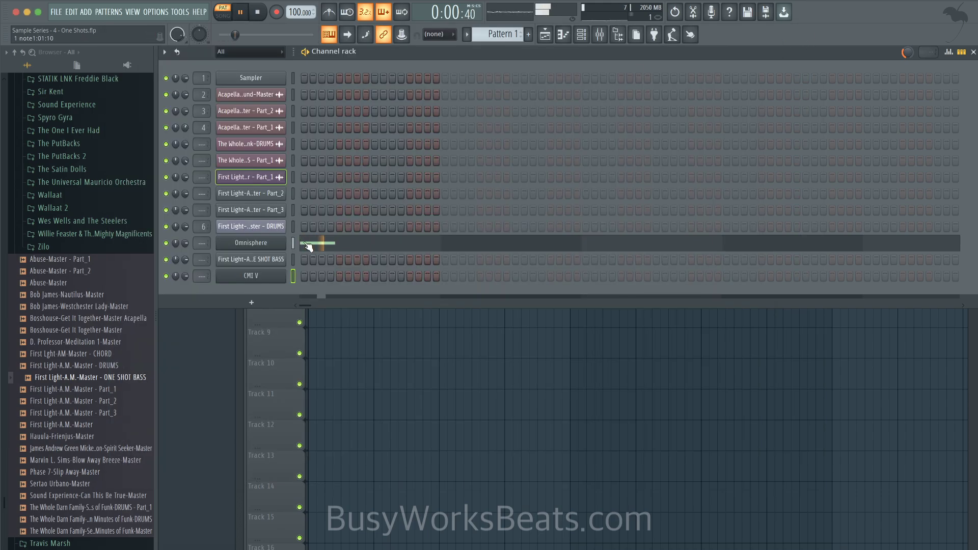
- Write three short F#4 notes, each two steps long, in the CMI V piano roll from the start of bar 1
right_click(292, 276)
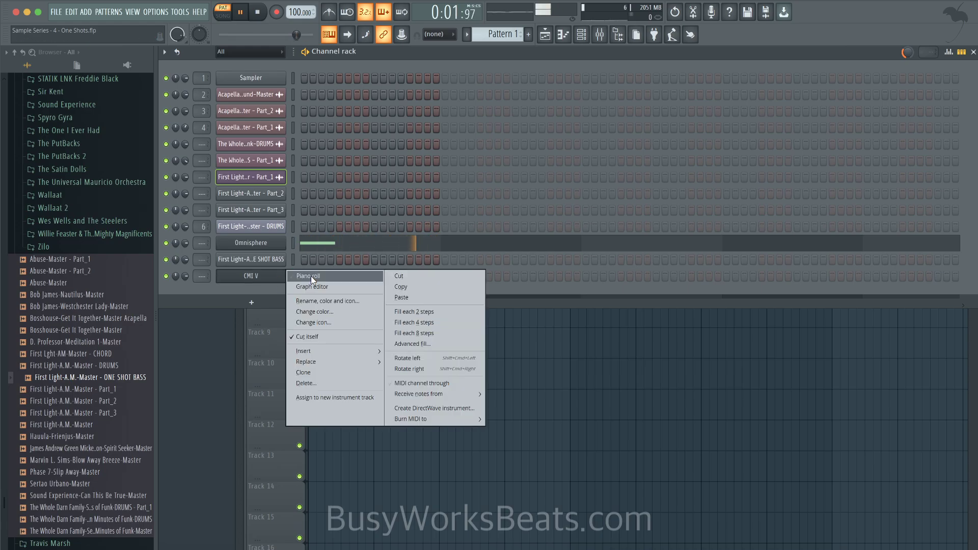
left_click(311, 276)
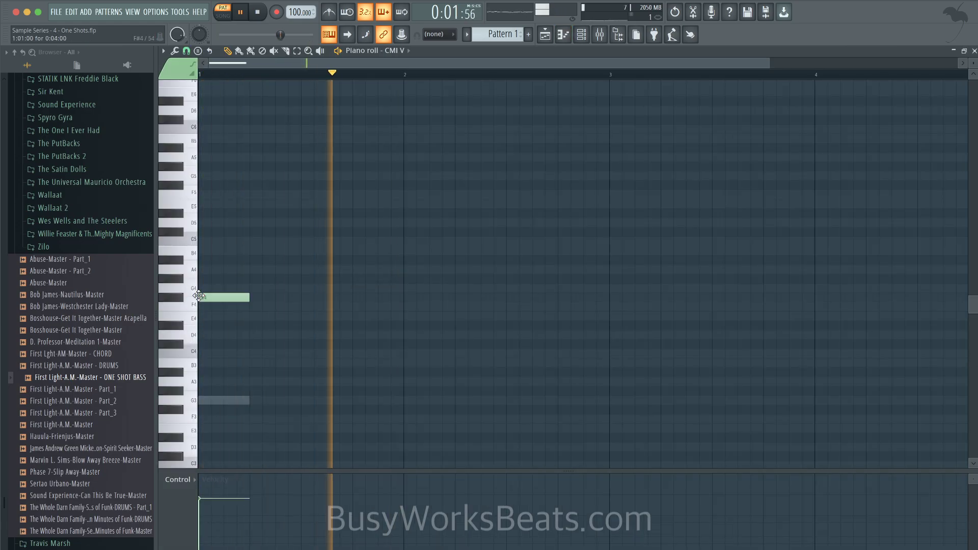
left_click_drag(248, 297, 223, 297)
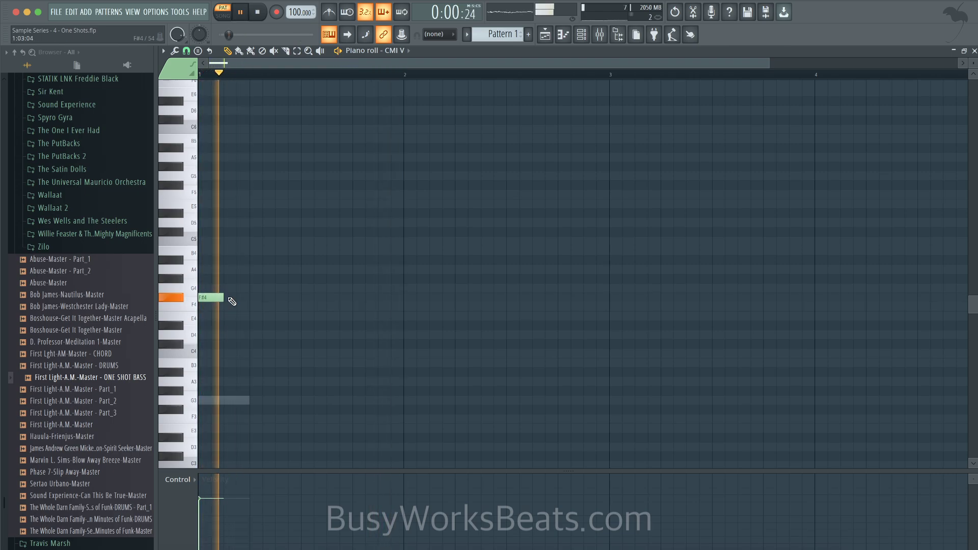
left_click(242, 298)
left_click(280, 298)
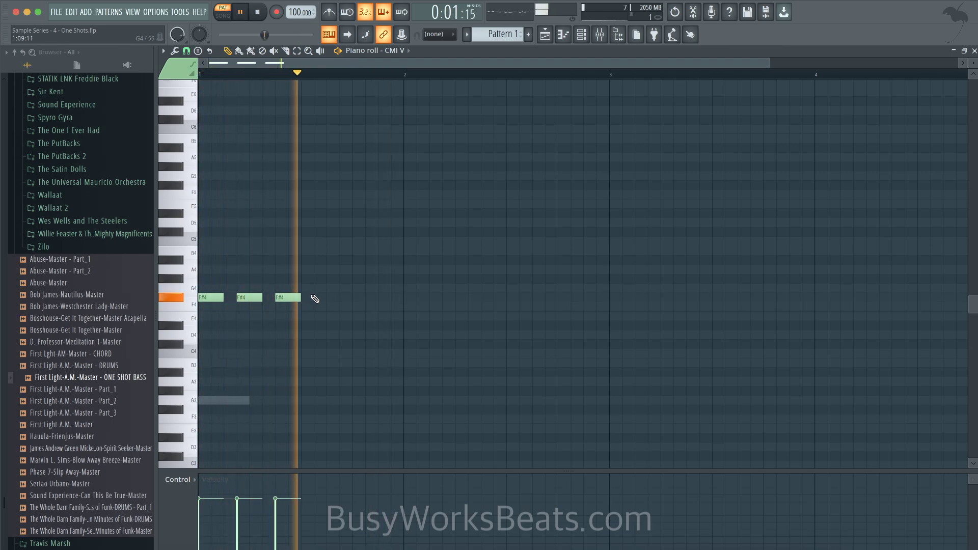
- Add an A4 and an E4 note late in bar 1, and set the tempo to 112 BPM with the metronome on
key("space")
left_click_drag(326, 265, 321, 274)
key("space")
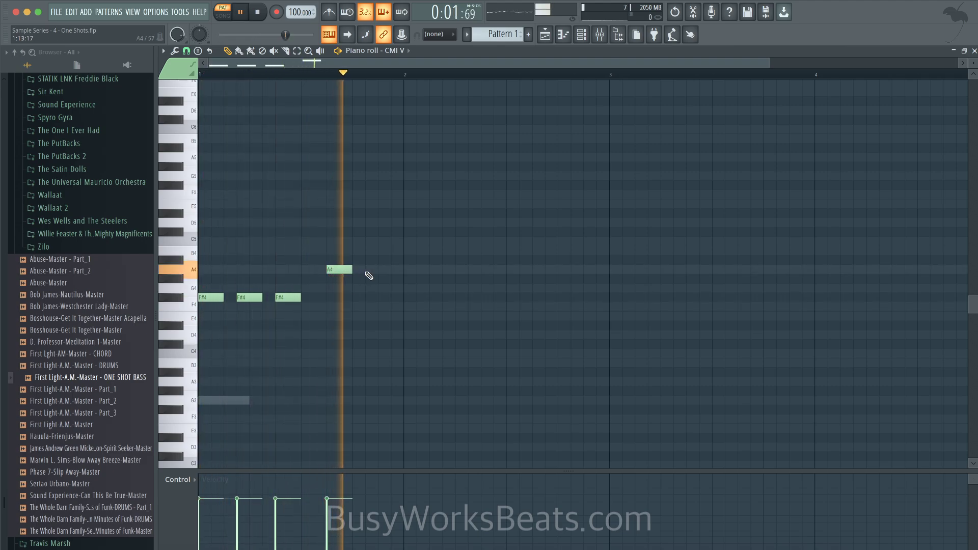
key("space")
left_click(369, 308)
left_click_drag(380, 319, 380, 328)
key("space")
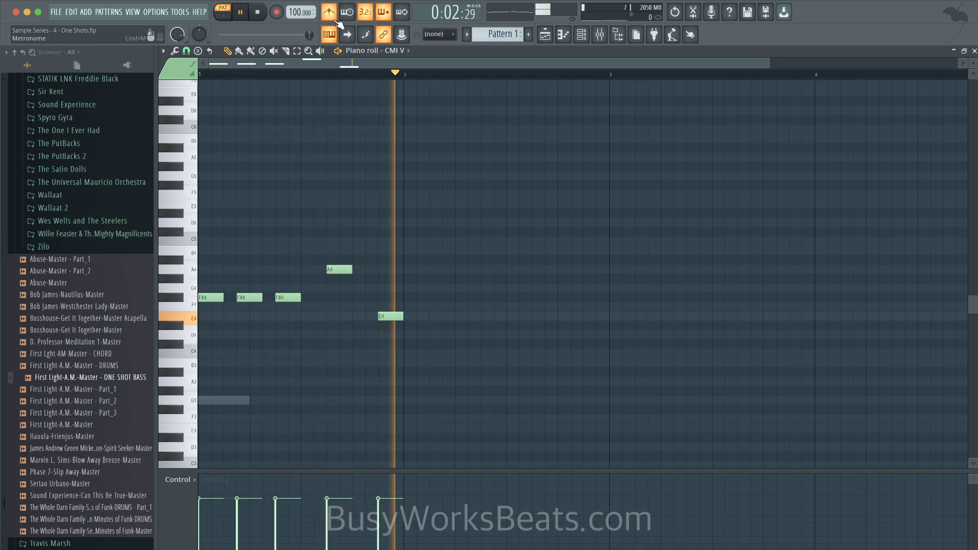
left_click_drag(300, 12, 300, 13)
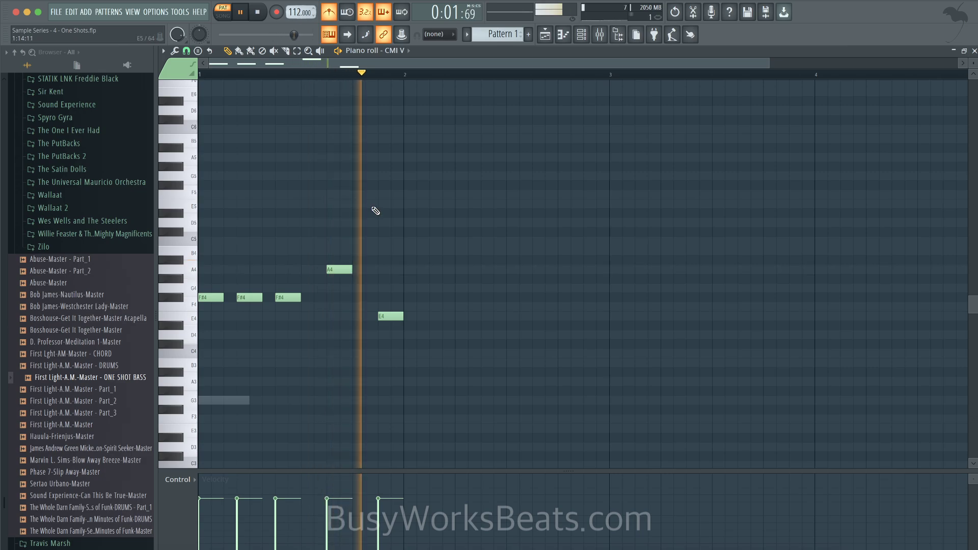
- Move the E4 note one step earlier and duplicate the whole five-note phrase into bar 2
left_click_drag(390, 316, 377, 316)
key("ctrl+a")
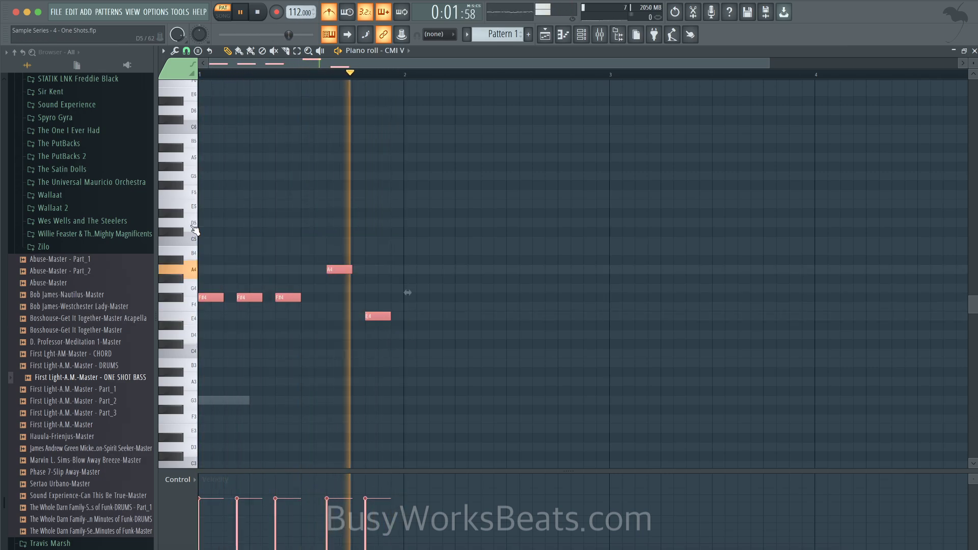
left_click_drag(205, 298, 409, 298)
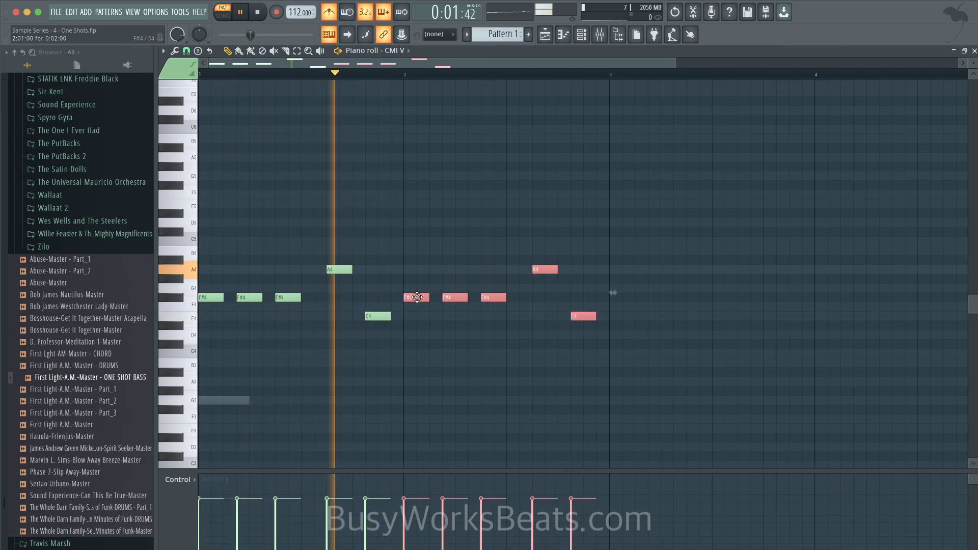
- Move the A4 and E4 notes at the end of bar 2 to F#4 and close the CMI V piano roll
left_click(497, 321)
left_click_drag(542, 269, 582, 297)
left_click(973, 51)
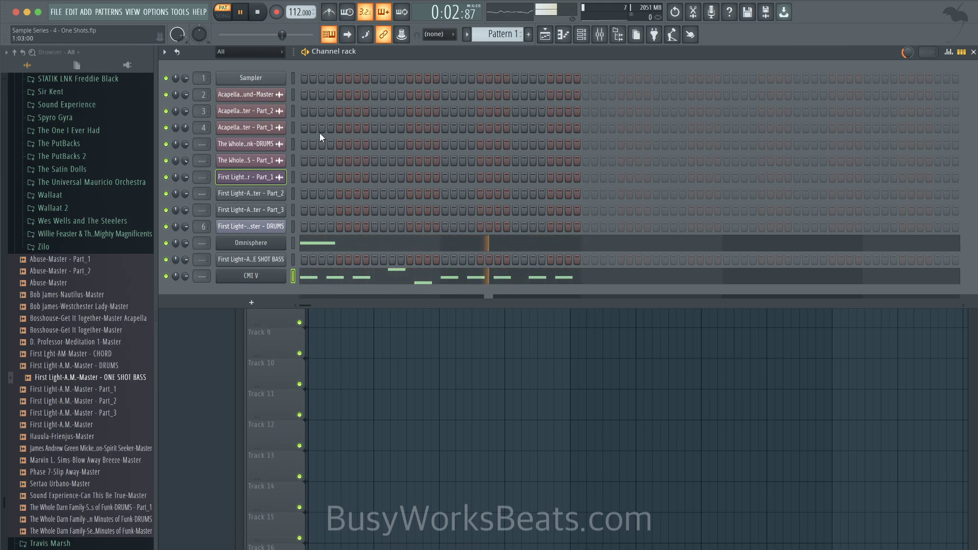
- Open CMI V to review the sound controls of the bass one-shot in slot 1, and close the instrument
left_click(273, 278)
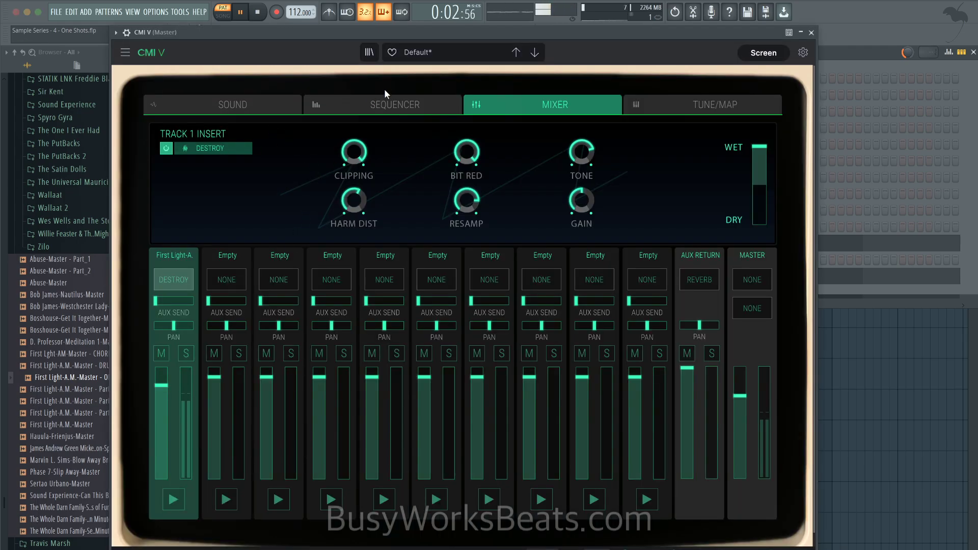
left_click(251, 101)
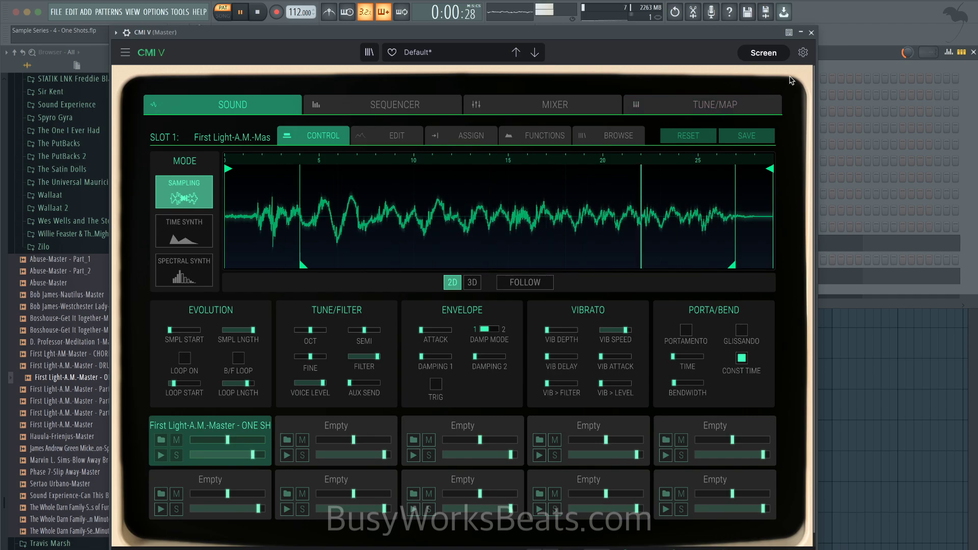
left_click(811, 32)
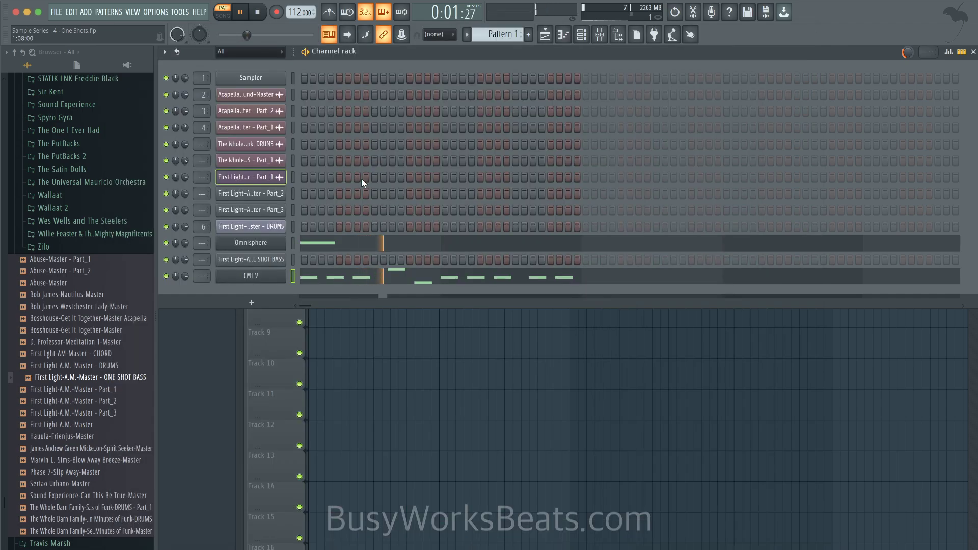
- In Omnisphere's layer A, show the modulation envelopes and assign Mod Envelope1 as a modulation source targeting the oscillator's Pitch Coarse
left_click(285, 243)
left_click(467, 237)
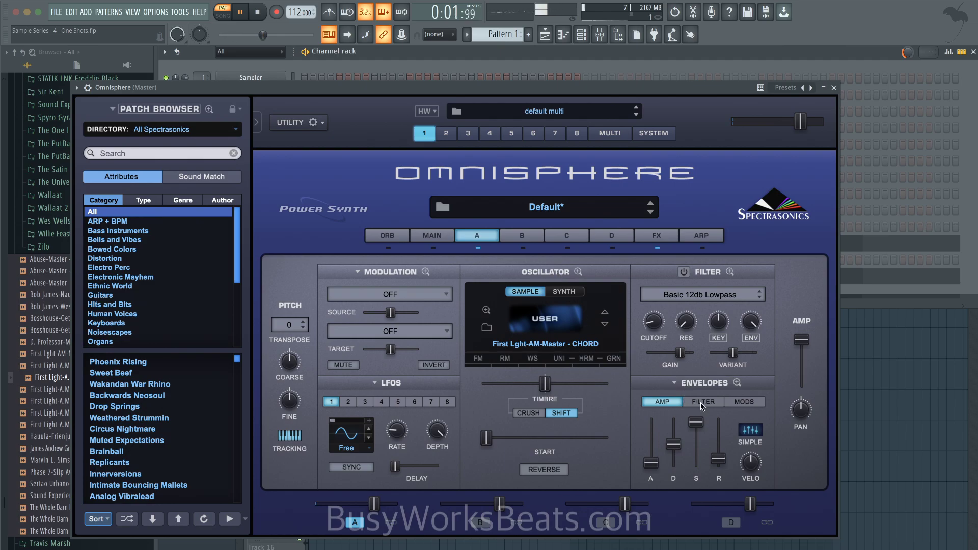
left_click(722, 402)
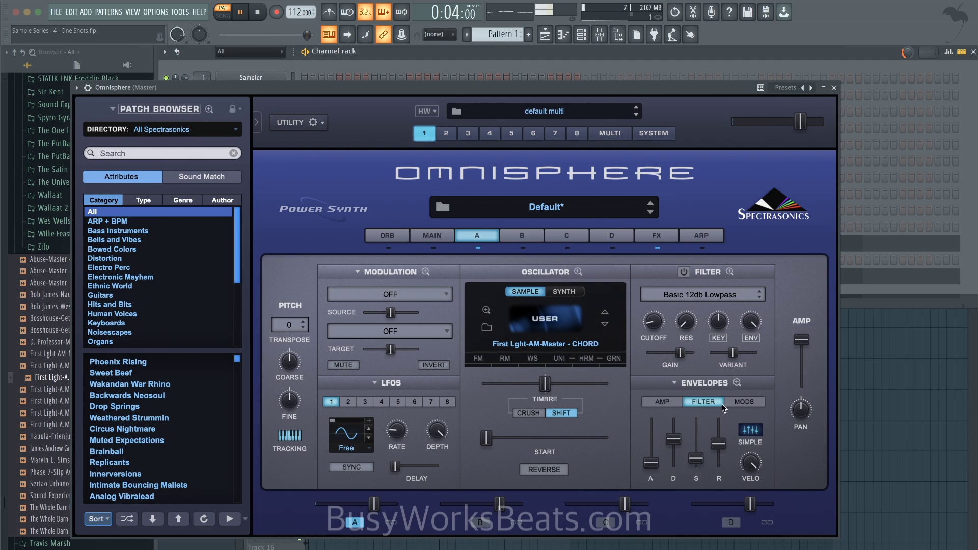
left_click(738, 405)
left_click(411, 301)
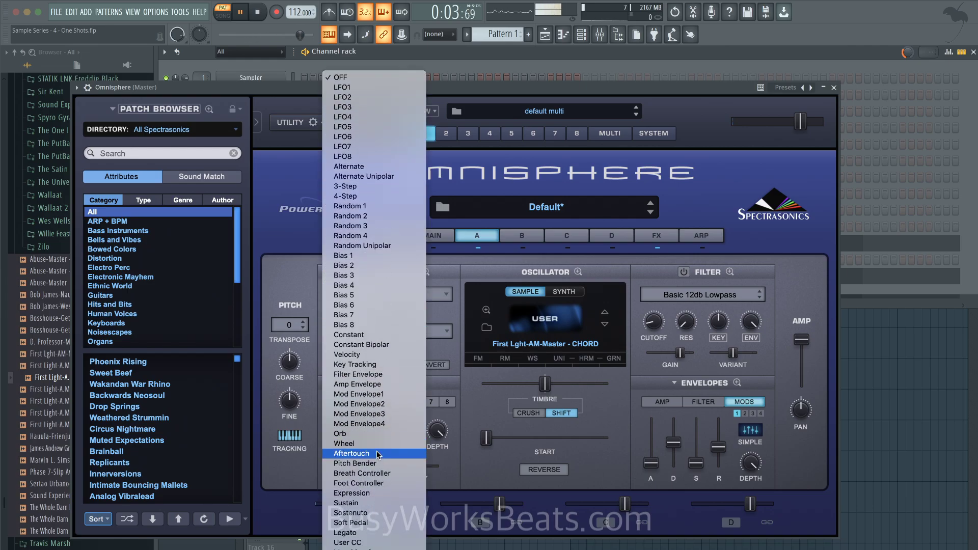
left_click(377, 394)
left_click(392, 334)
mouse_move(393, 345)
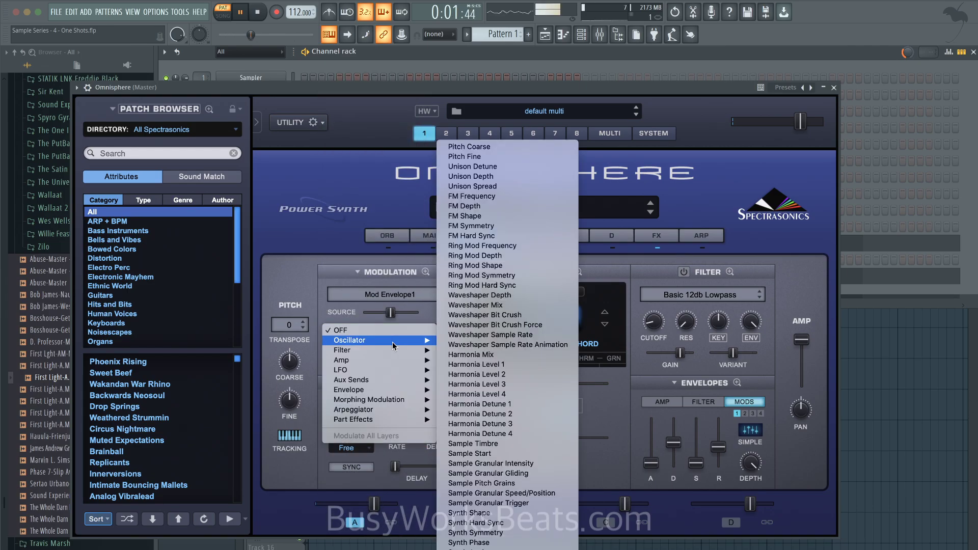
left_click(461, 147)
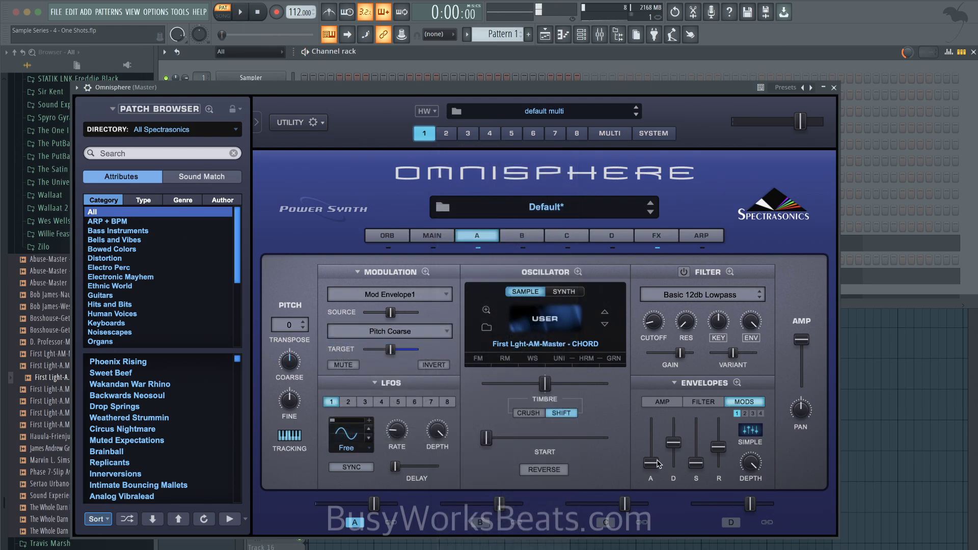
- Raise Mod Envelope 1's attack to 10.75 sec, slightly lower its decay, audition the pattern, and close Omnisphere
left_click_drag(678, 448, 659, 432)
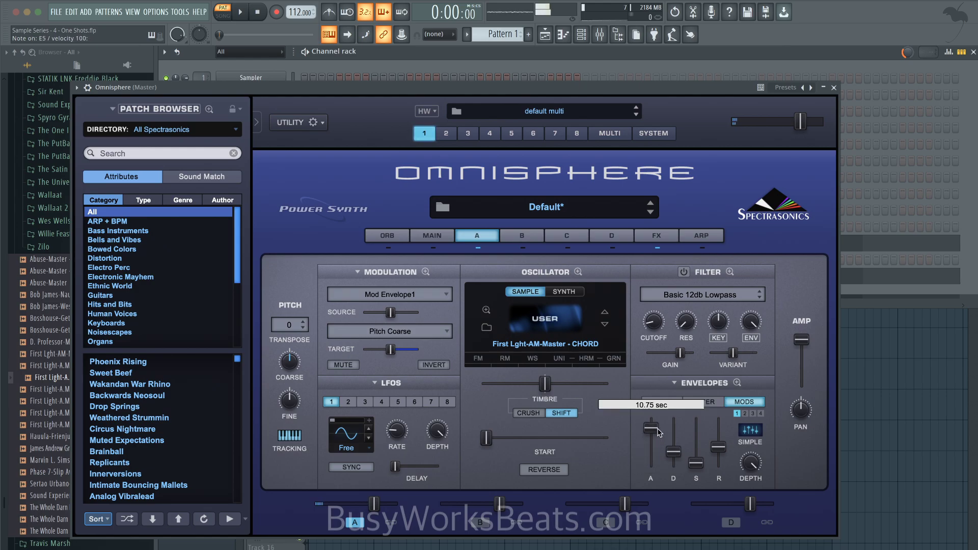
key("space")
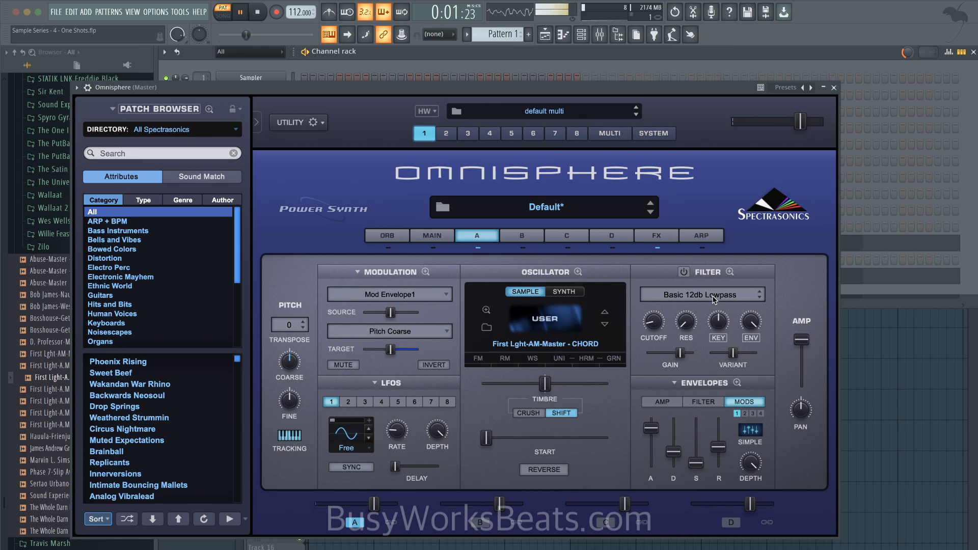
left_click(834, 88)
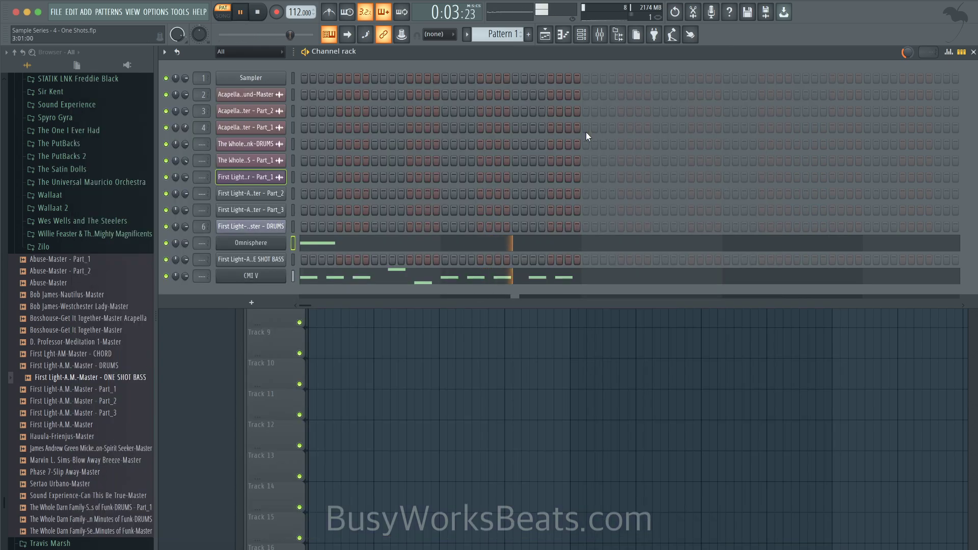
- Select the ONE SHOT BASS channel, collapse the browser tree, and open the Essential 808s folder inside Friends Sounds
left_click(294, 259)
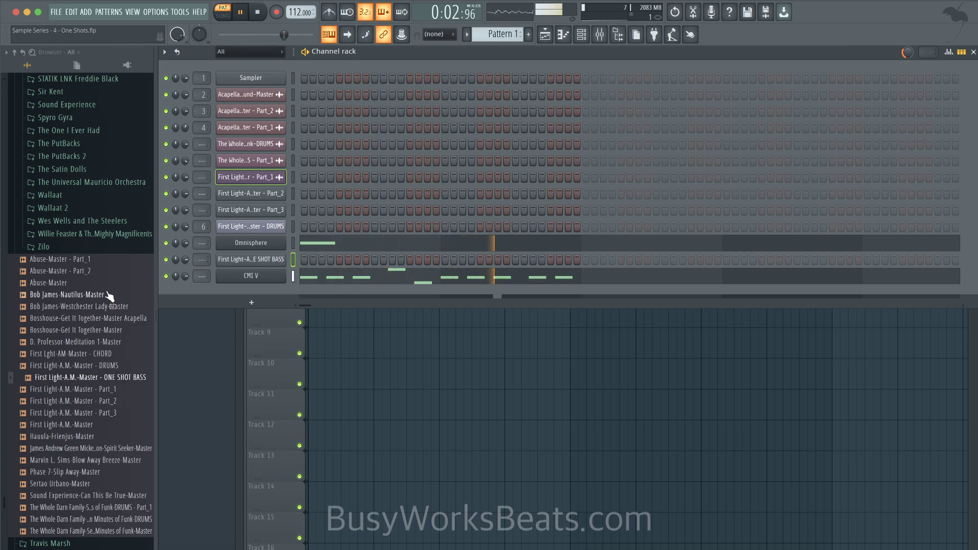
scroll(108, 296, "up", 15)
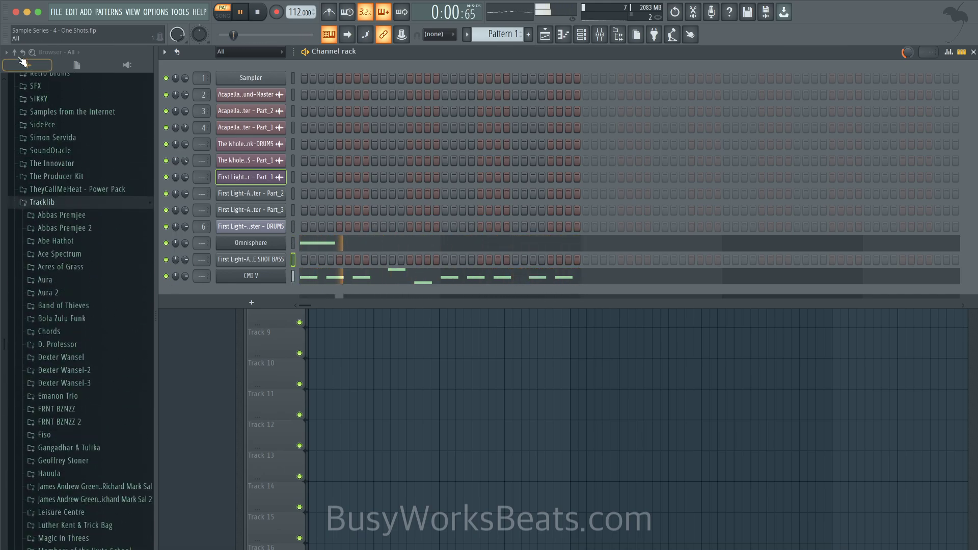
left_click(23, 62)
left_click(58, 268)
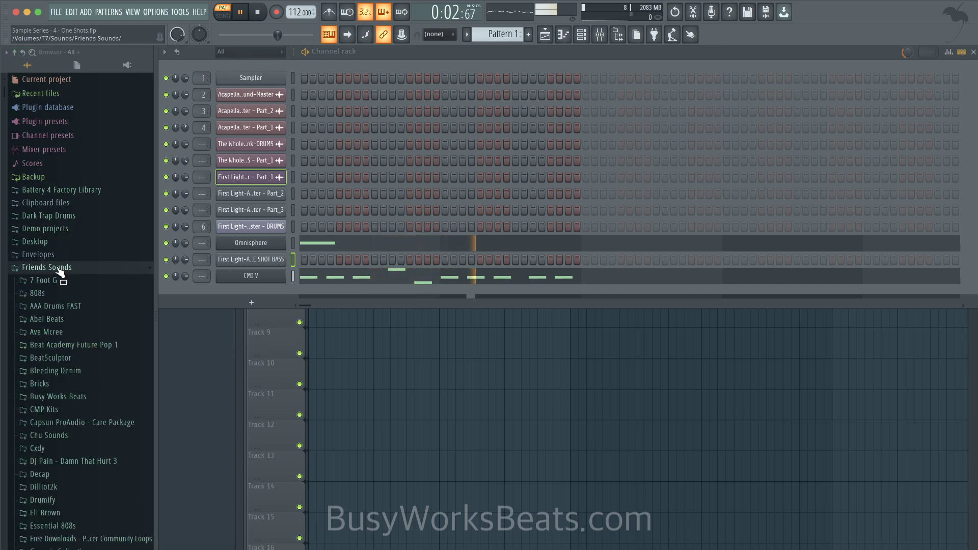
scroll(60, 275, "down", 6)
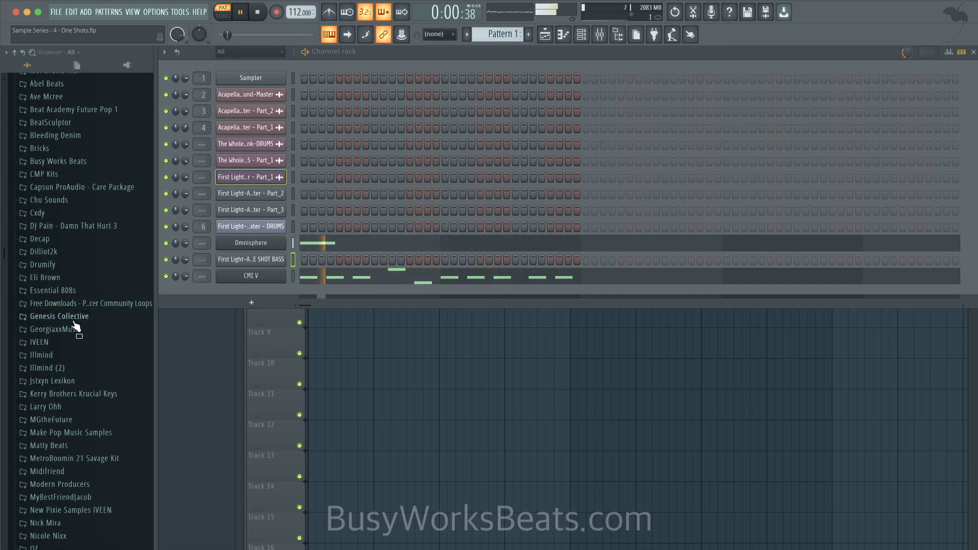
scroll(78, 303, "down", 1)
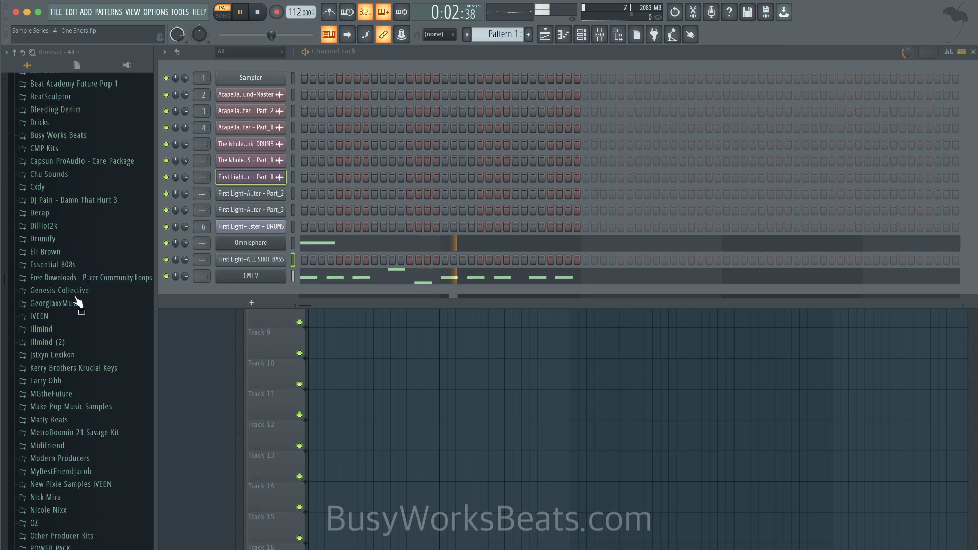
scroll(77, 303, "down", 1)
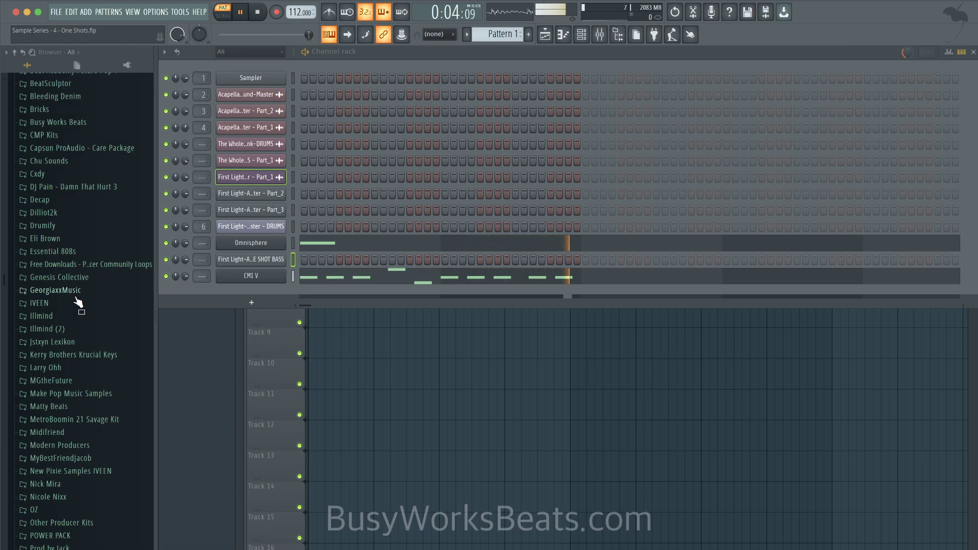
scroll(76, 319, "down", 3)
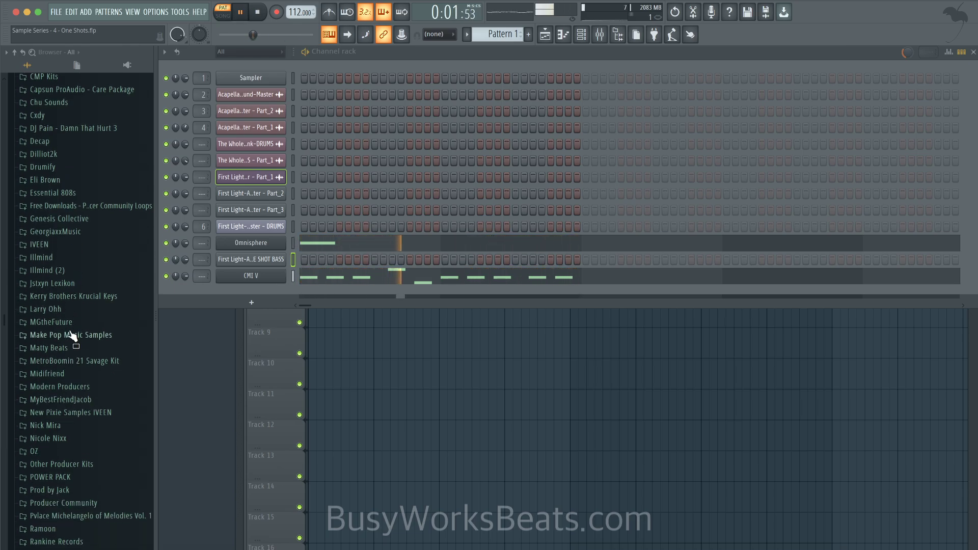
scroll(74, 339, "up", 3)
scroll(74, 356, "up", 5)
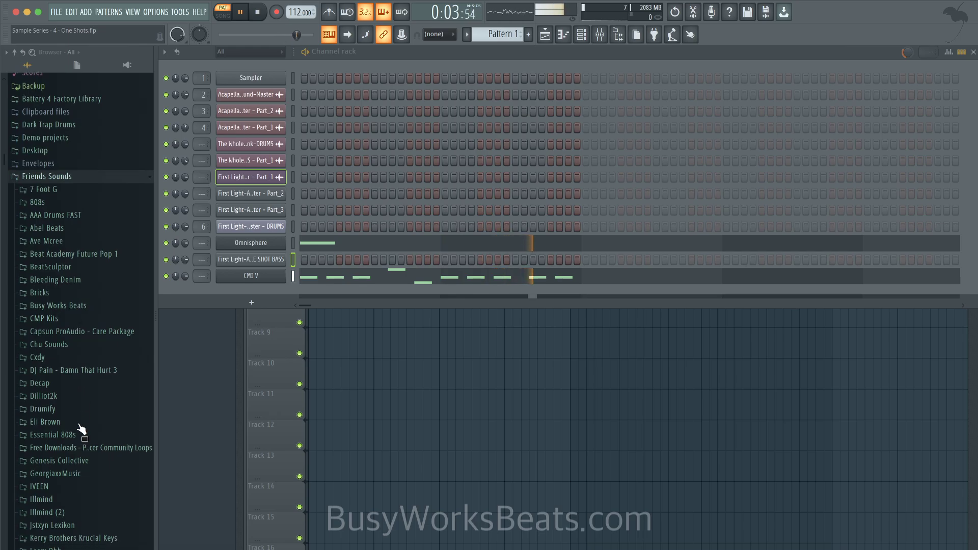
scroll(81, 415, "down", 1)
left_click(79, 411)
- Load the Kick - Trap Combo, 808 TIK TOK and RNB CLAP samples into new channels
right_click(81, 445)
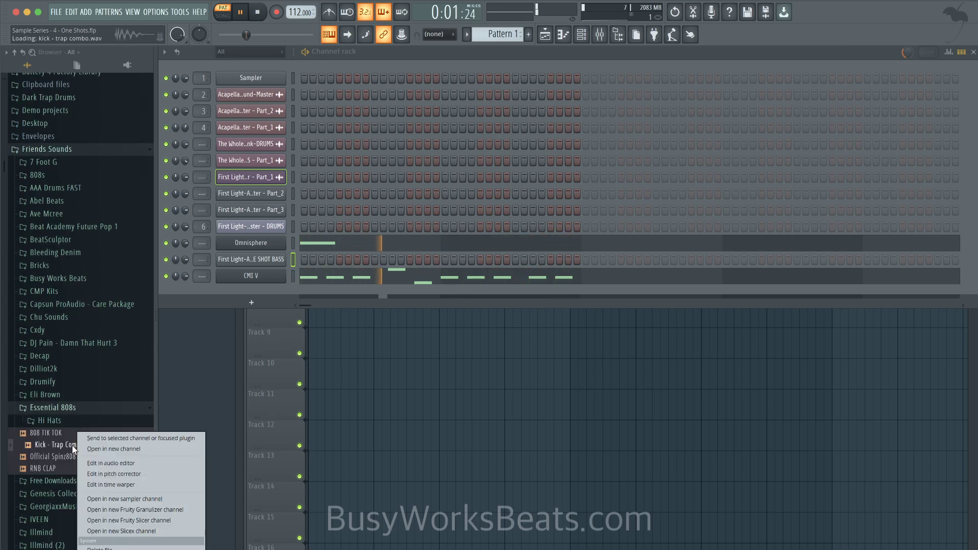
left_click(85, 448)
right_click(76, 432)
left_click(90, 444)
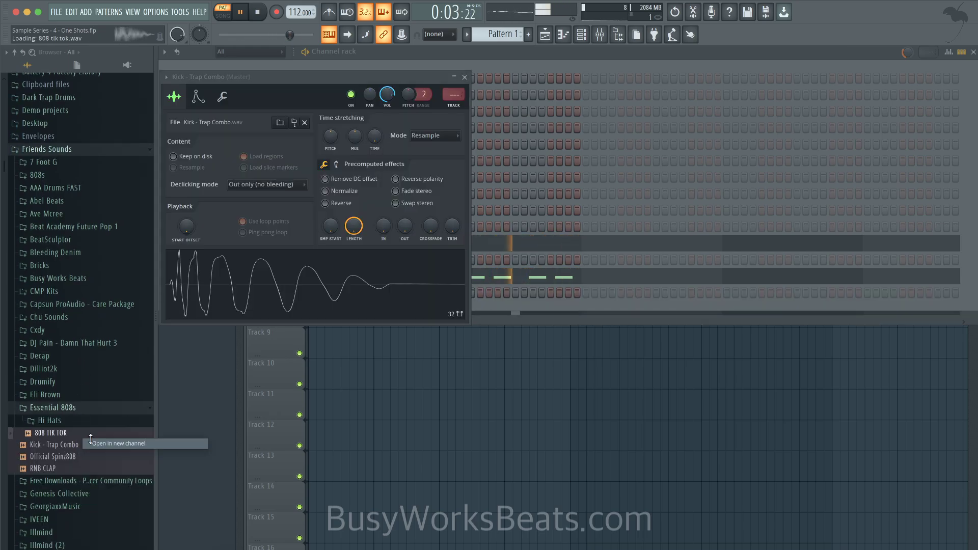
right_click(63, 467)
left_click(87, 450)
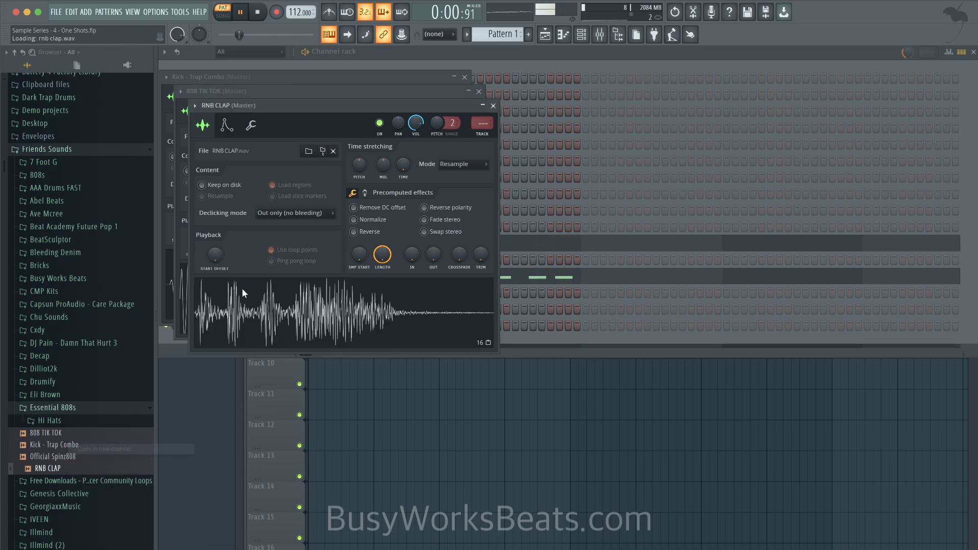
- Load Hi Hat - Trap Closed Noise Short from the Hi Hats folder into a new channel and dismiss the sampler windows
left_click(94, 421)
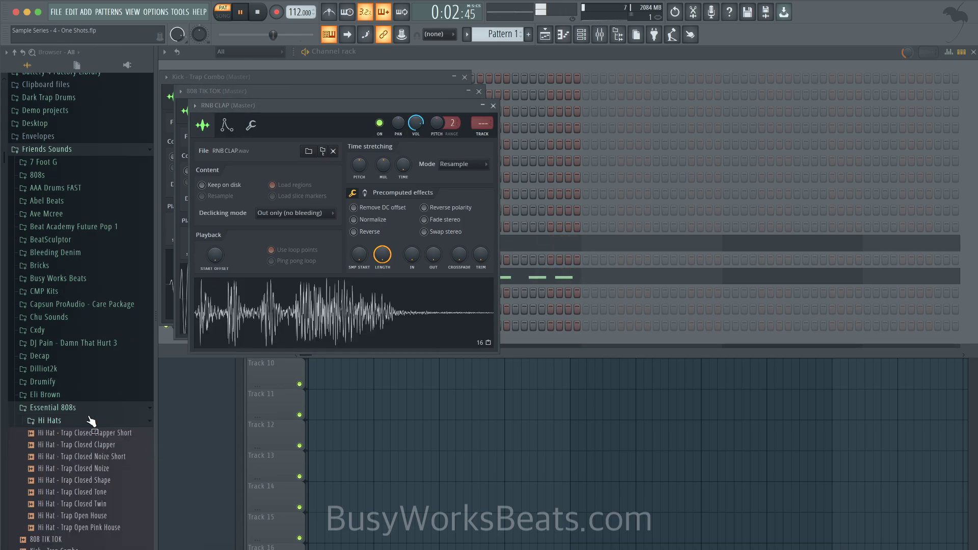
left_click(96, 456)
right_click(95, 456)
left_click(115, 450)
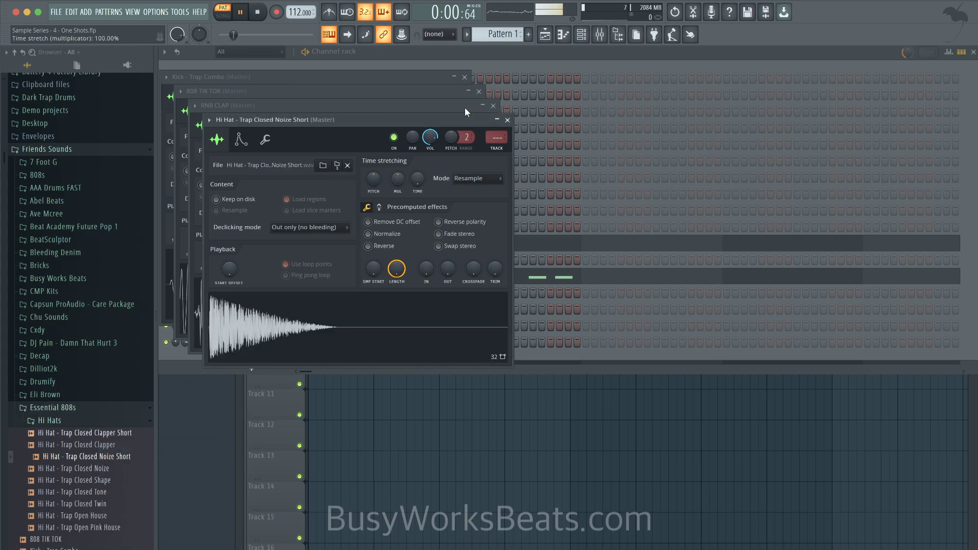
left_click(494, 60)
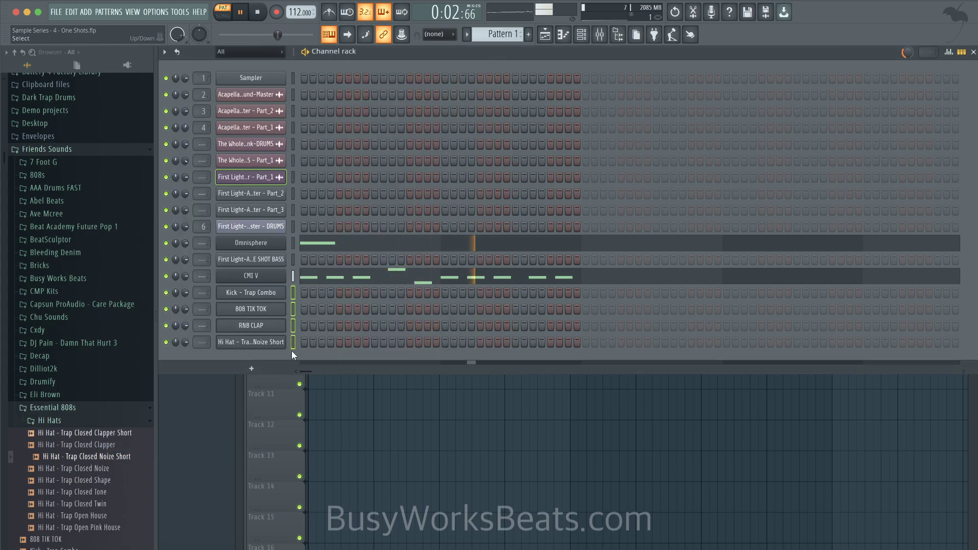
- Route the four new drum channels to mixer tracks 7 to 10 and fill the hi-hat channel with hits across both bars
key("ctrl+l")
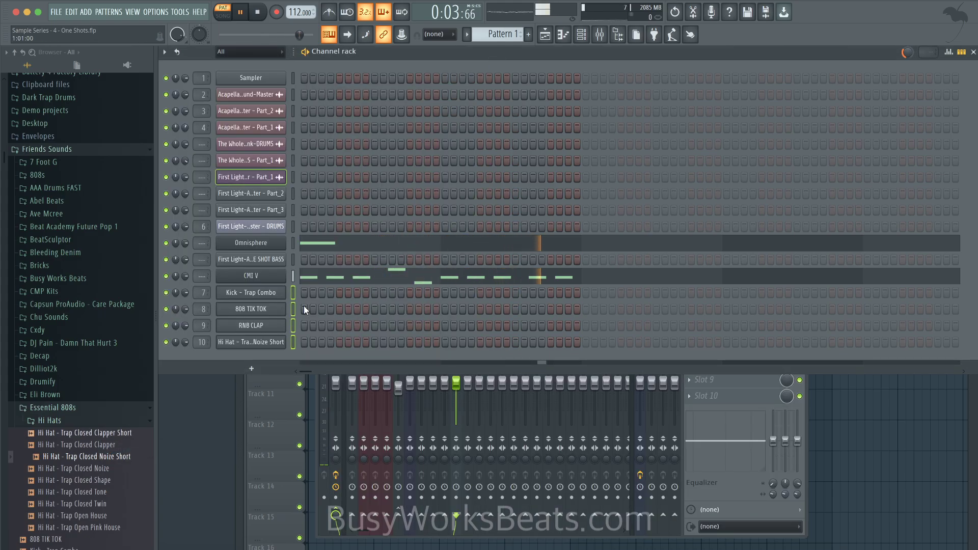
right_click(285, 340)
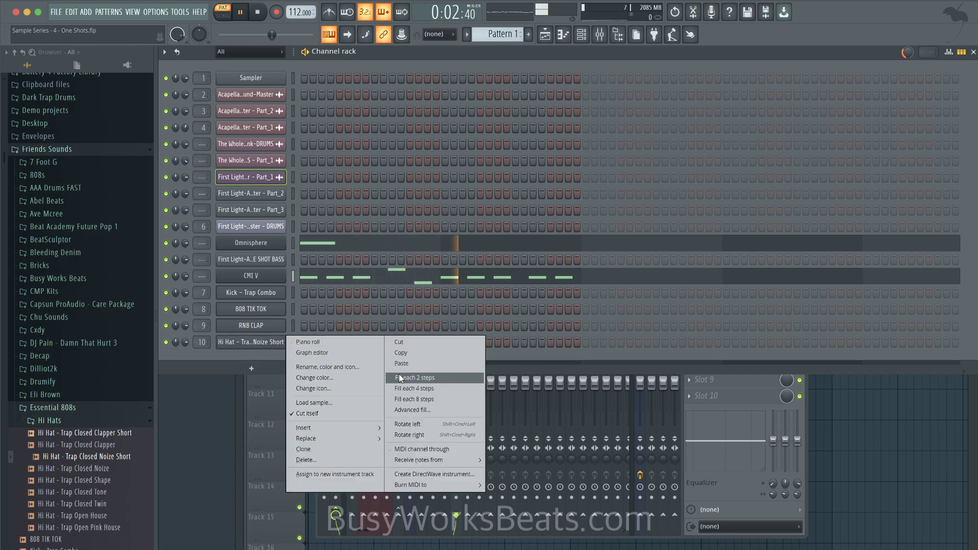
left_click(399, 377)
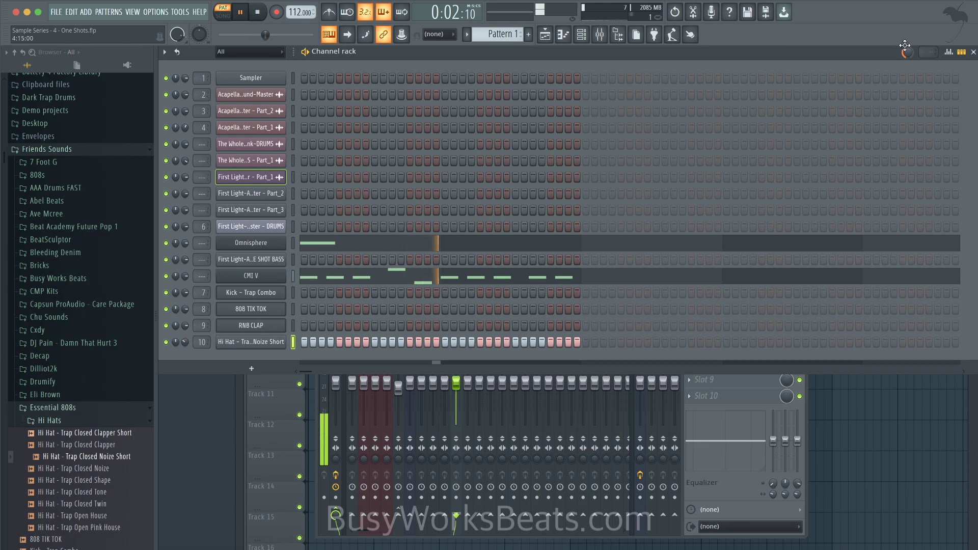
- Program RNB CLAP hits on steps 5, 13, 21 and 29 of the two-bar pattern
left_click(339, 325)
left_click(409, 325)
left_click(479, 326)
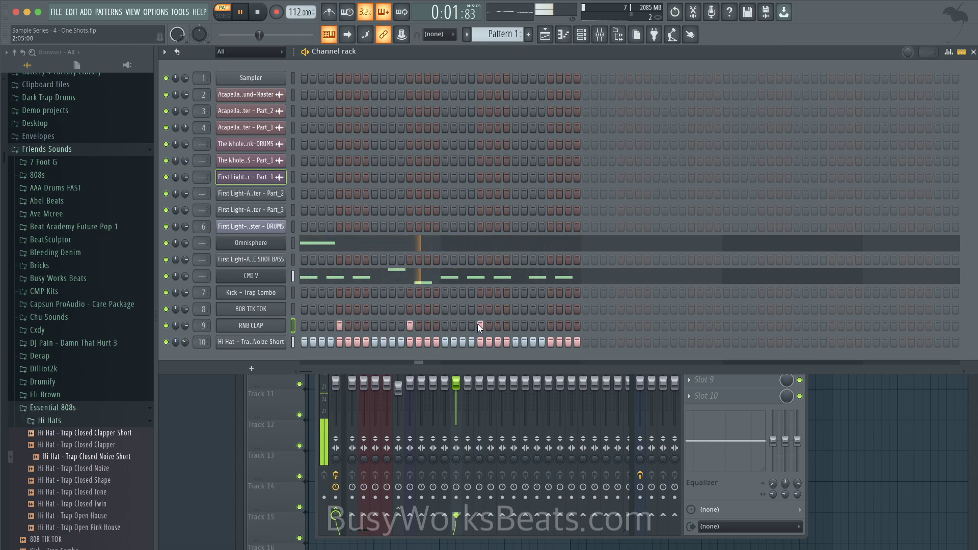
left_click(552, 324)
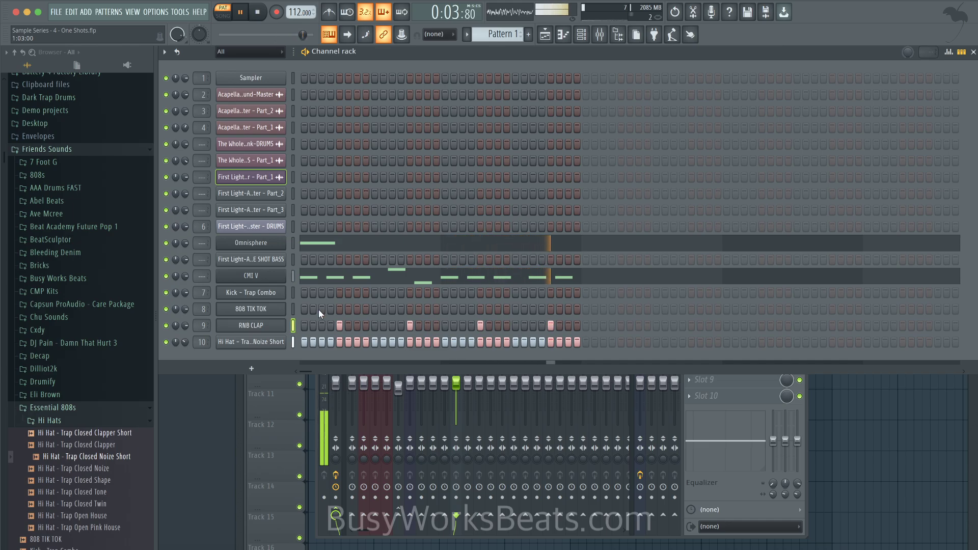
- Program Kick - Trap Combo hits on steps 1, 11, 17, 27 and 30, and select the 808 TIK TOK channel
left_click(304, 292)
left_click(392, 292)
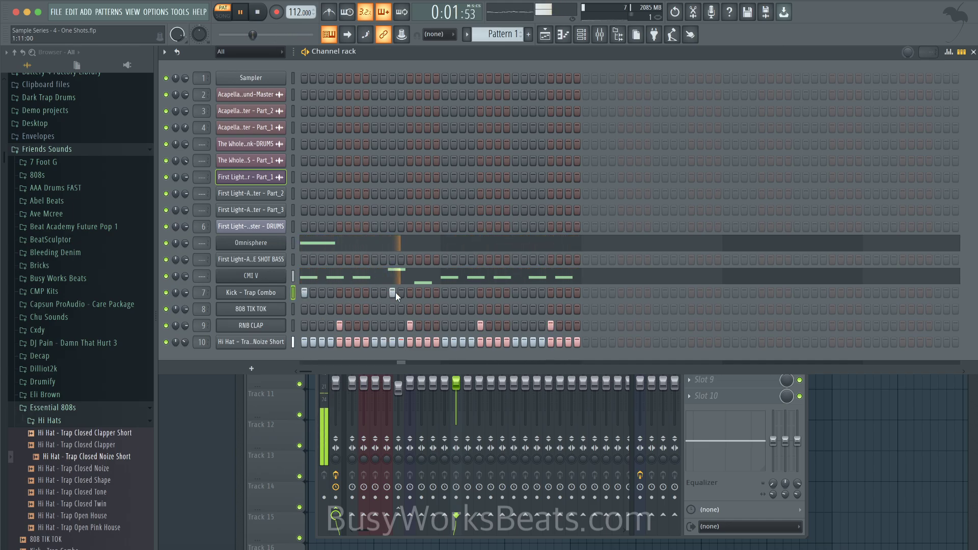
left_click(445, 292)
left_click(532, 292)
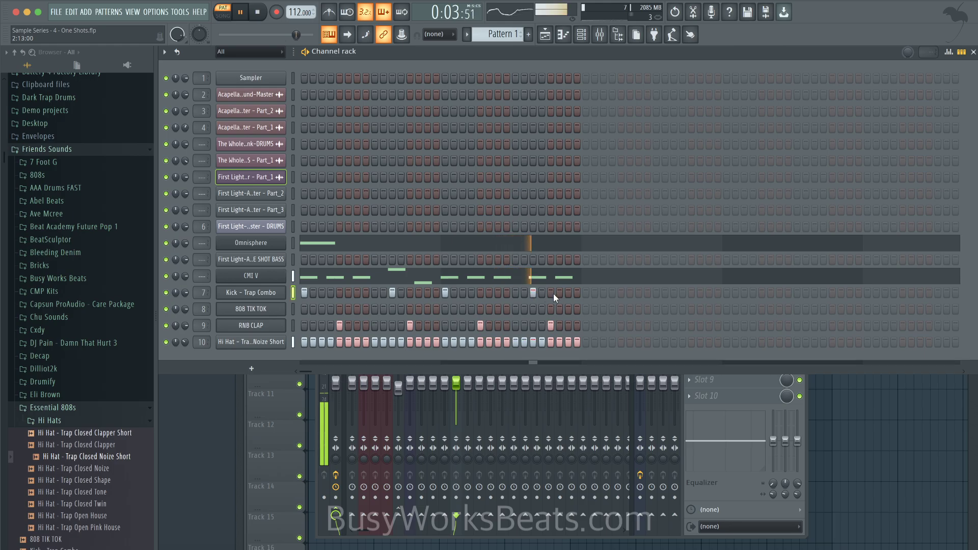
left_click(557, 292)
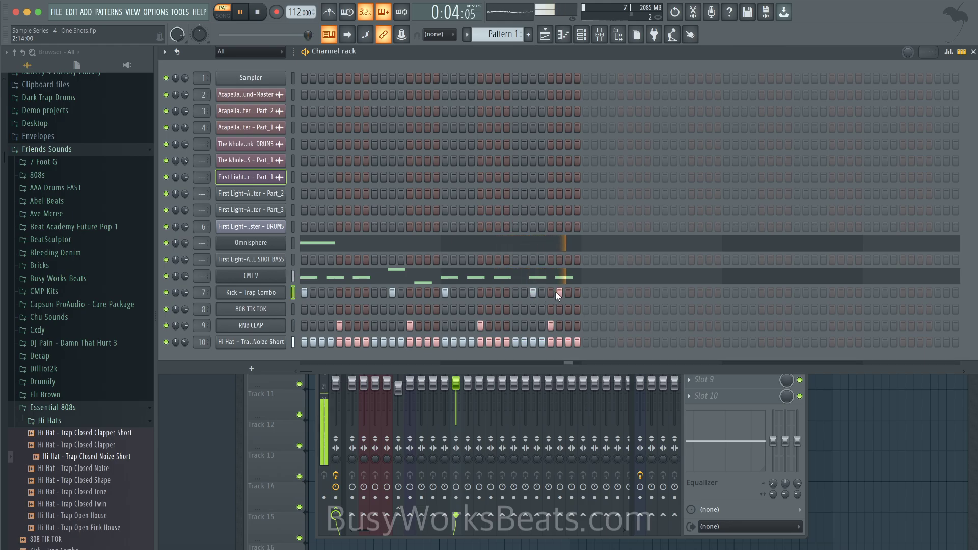
left_click(291, 309)
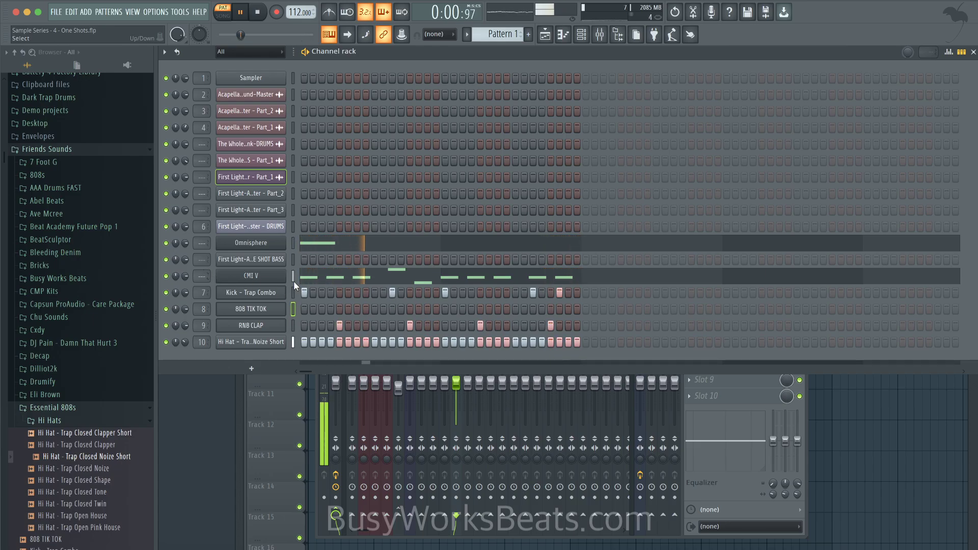
- Place a one-step D#6 note at the start of the 808 TIK TOK piano roll and transpose it down an octave
right_click(284, 309)
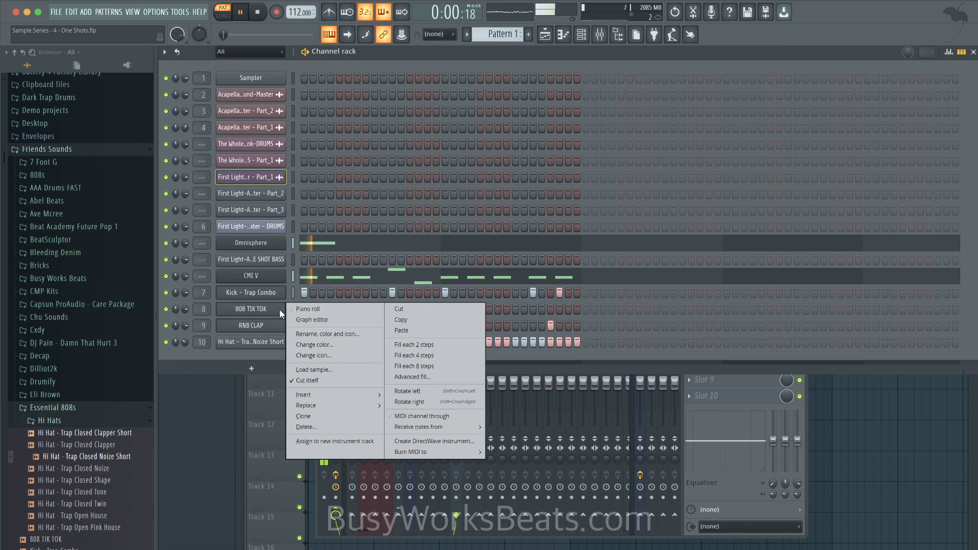
left_click(317, 309)
left_click(206, 241)
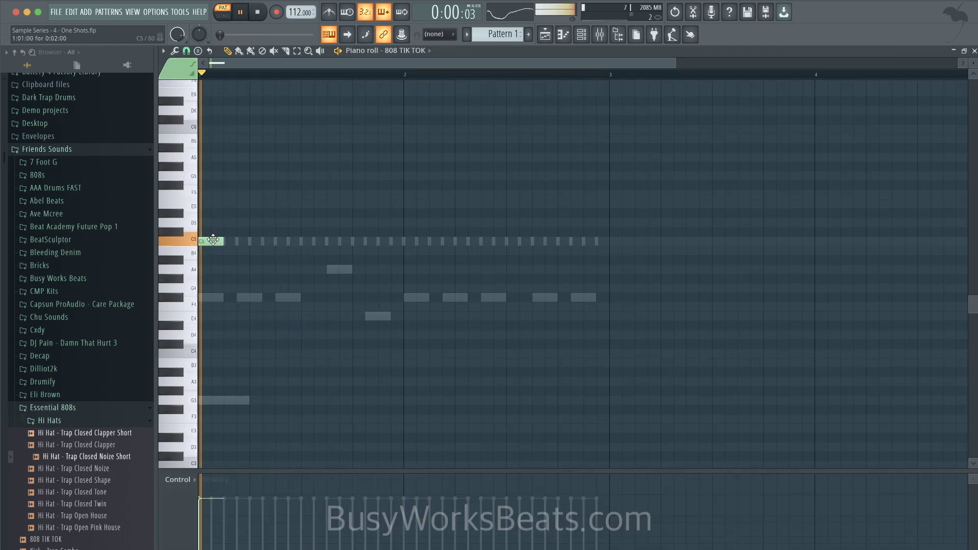
left_click_drag(208, 194, 198, 96)
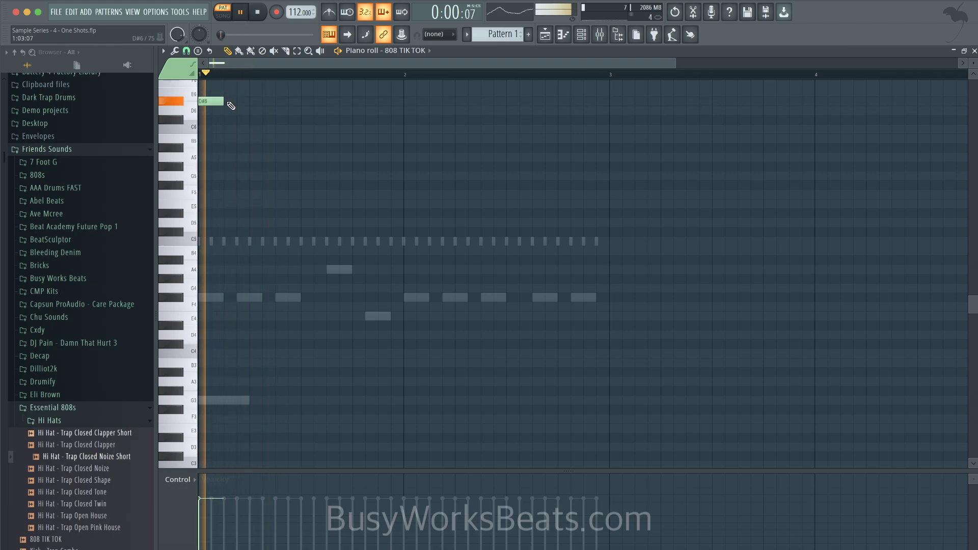
key("space")
left_click_drag(218, 100, 211, 101)
key("space")
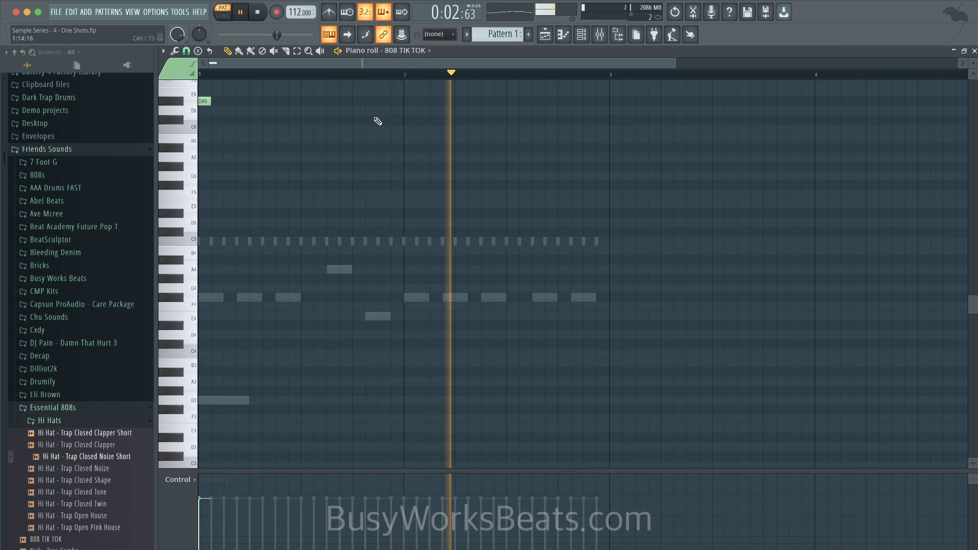
key("ctrl+Down")
left_click(974, 51)
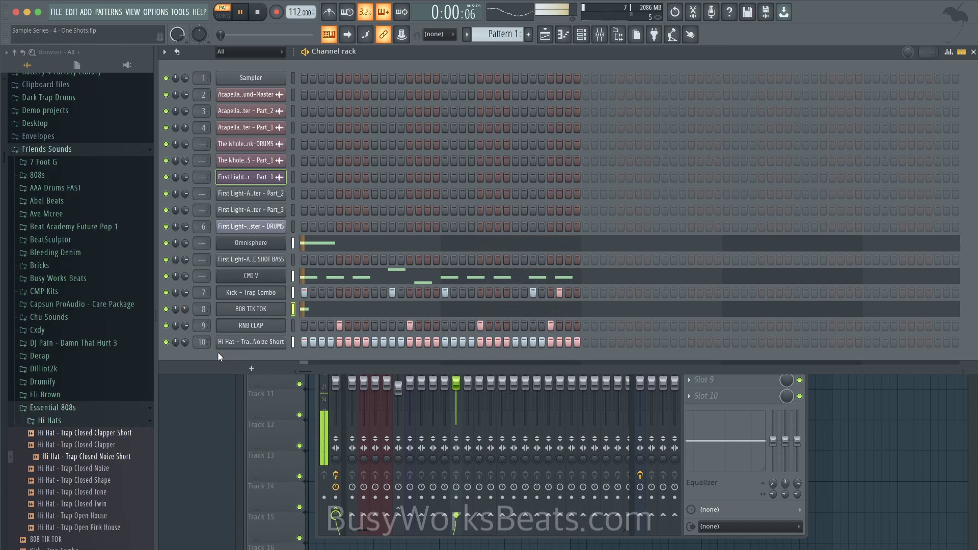
- Add Kick - Trap Combo hits on steps 14, 20 and 23, and undo the last two so only step 14 is added
left_click(418, 293)
left_click(472, 292)
left_click(498, 293)
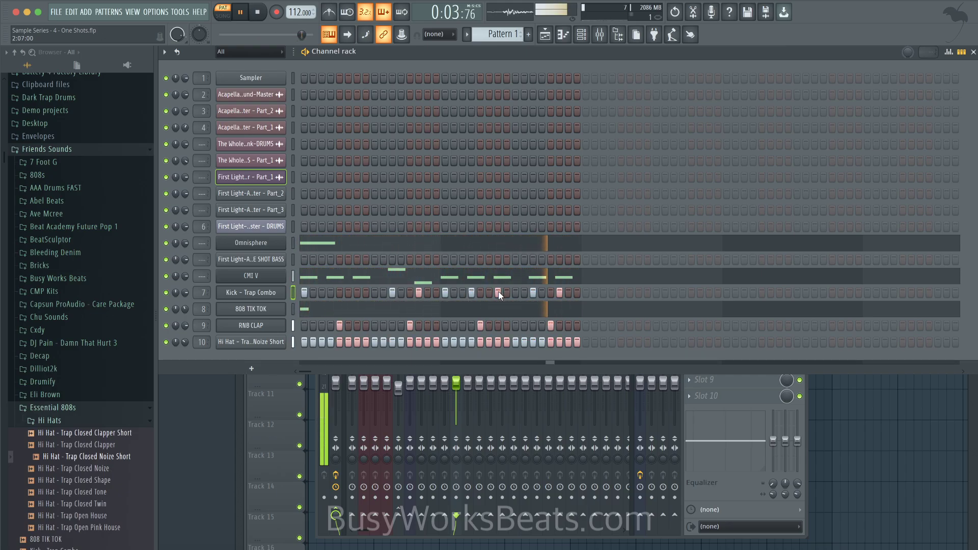
key("ctrl+z")
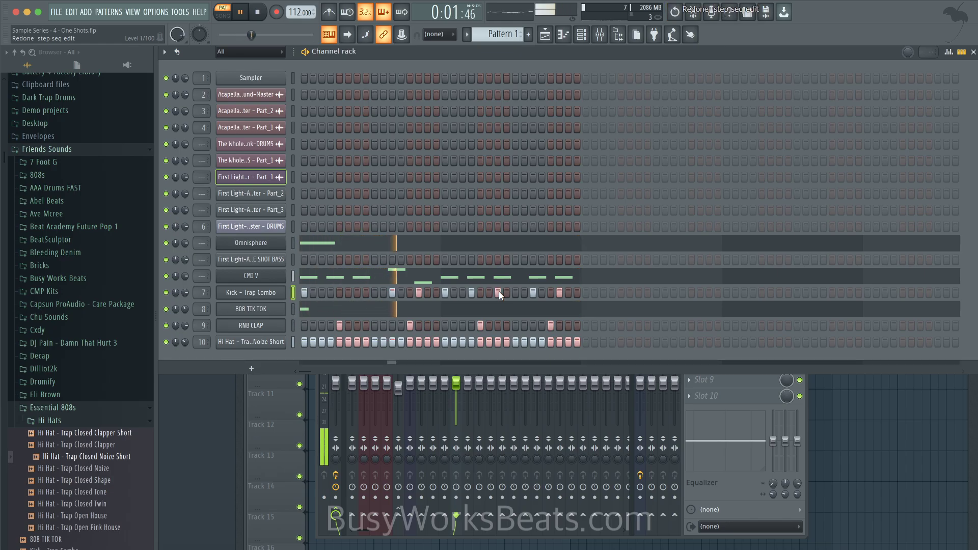
key("ctrl+alt+z")
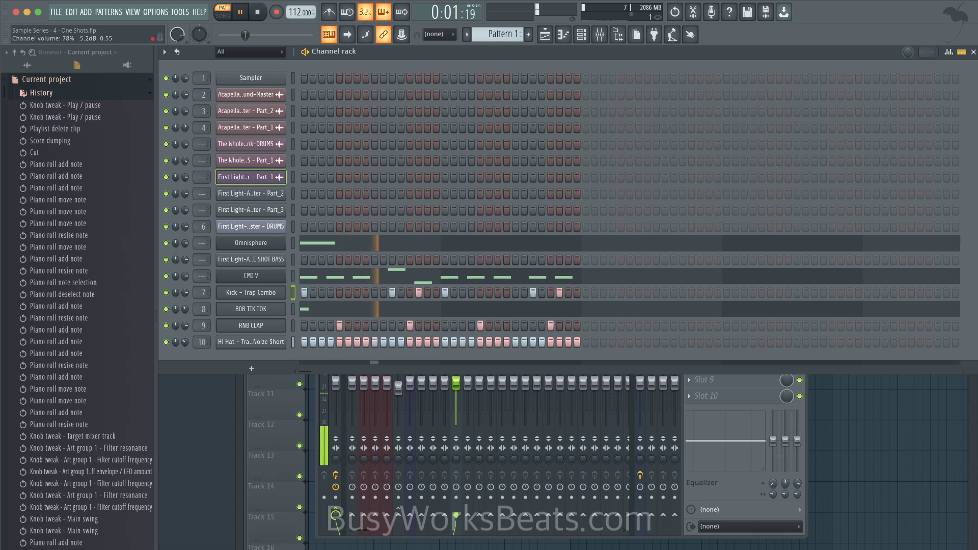
- Open the CMI V instrument and show the sample edit settings of slot 1
left_click(267, 276)
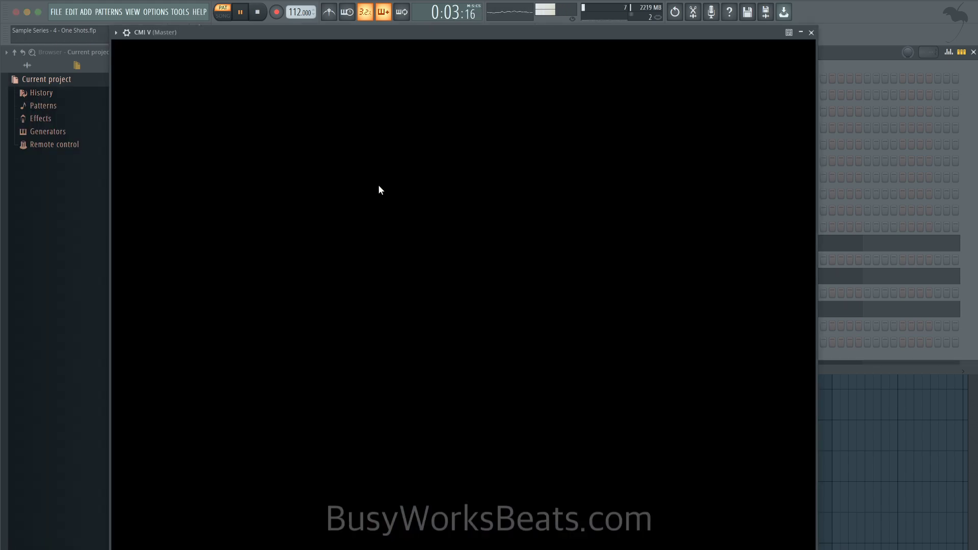
left_click(396, 137)
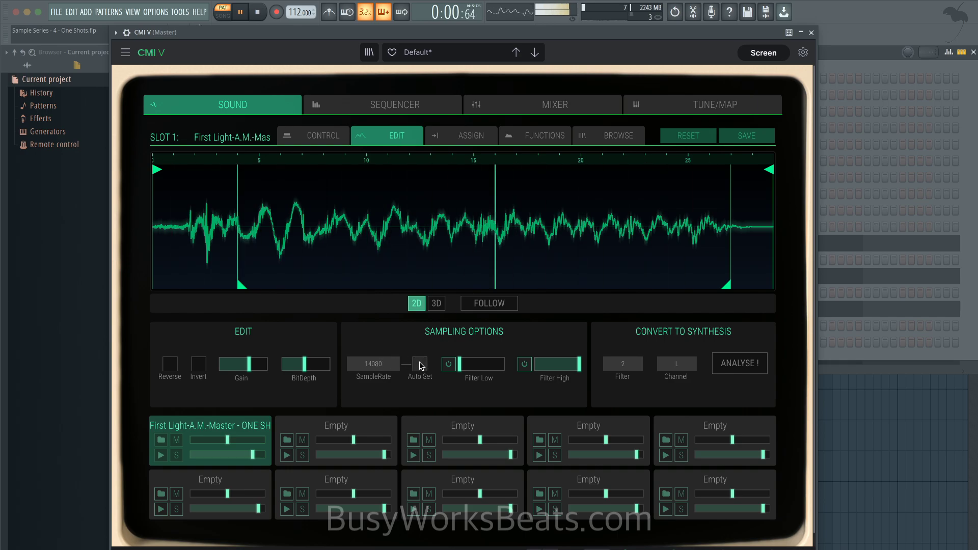
left_click(449, 364)
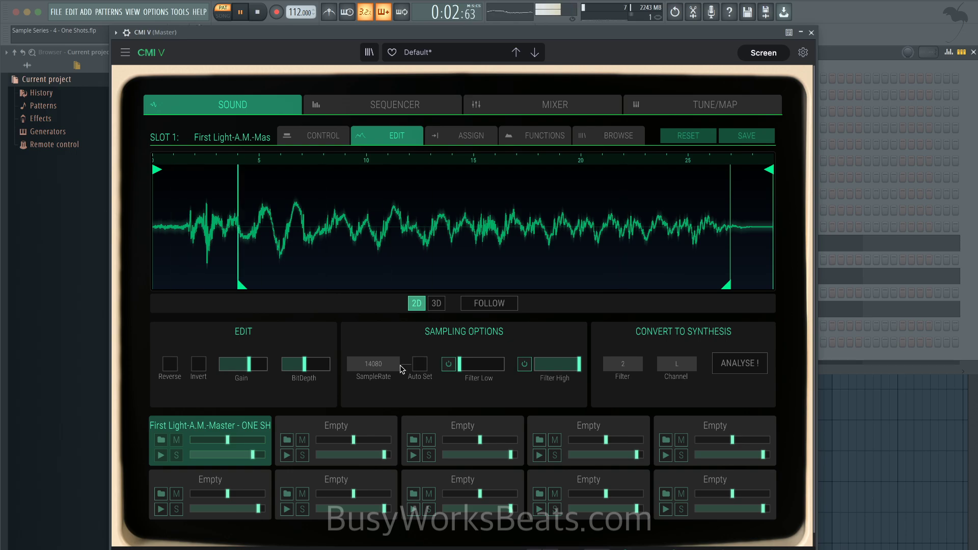
- Try a high sample rate of 33500 and the low 2100 setting on the slot 1 sample
left_click_drag(388, 367, 388, 364)
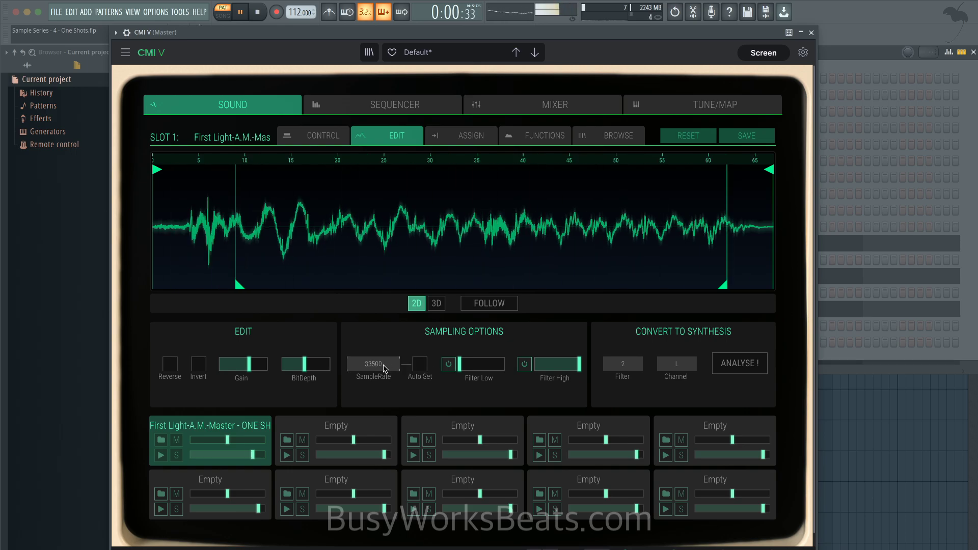
double_click(372, 364)
type("10")
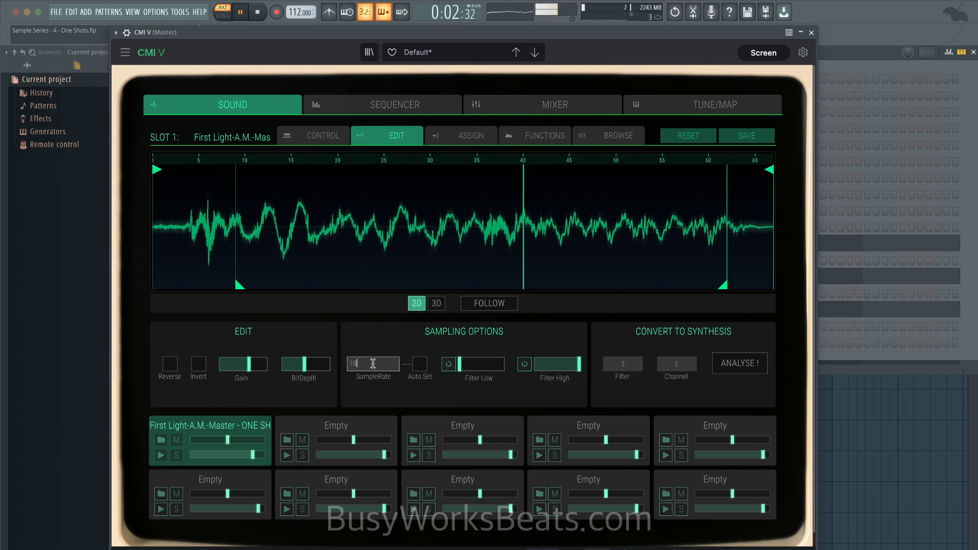
key("Return")
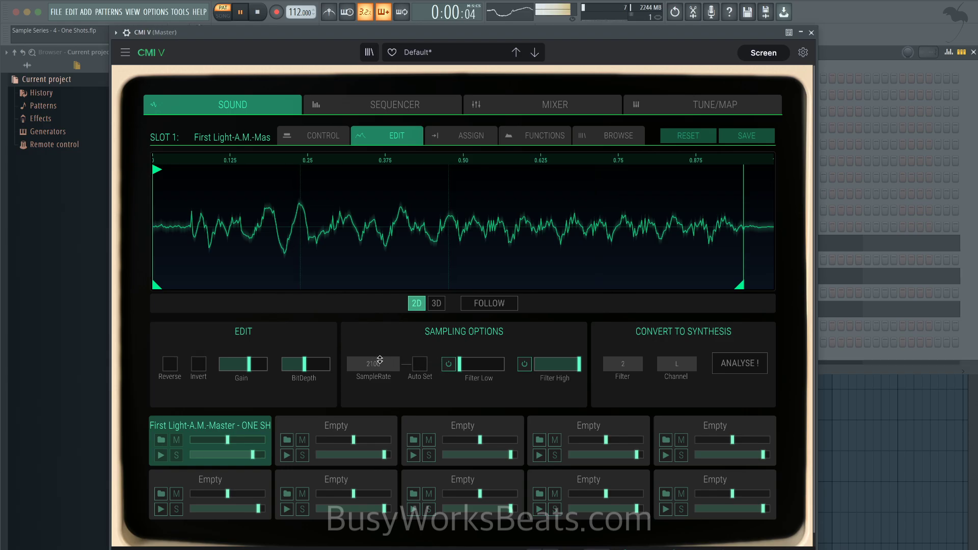
left_click(379, 364)
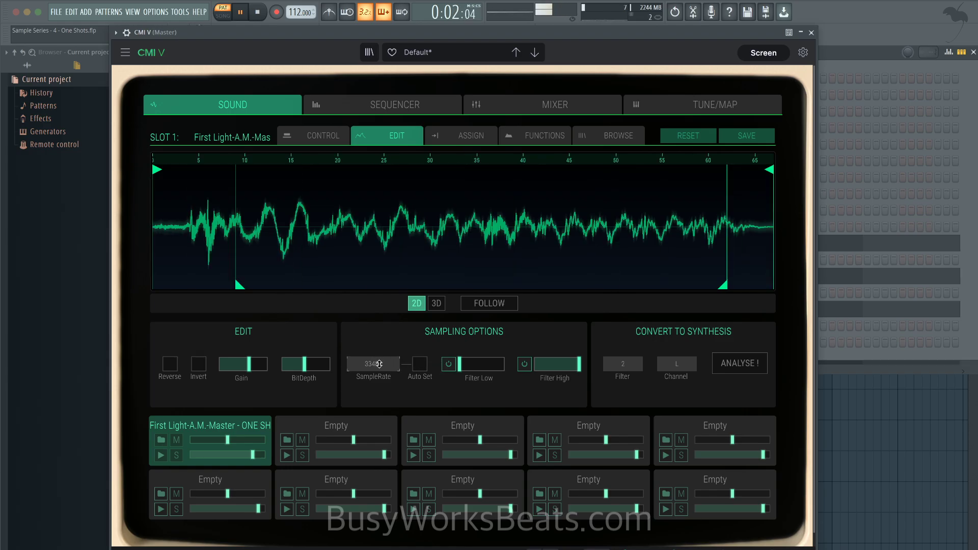
left_click(379, 365)
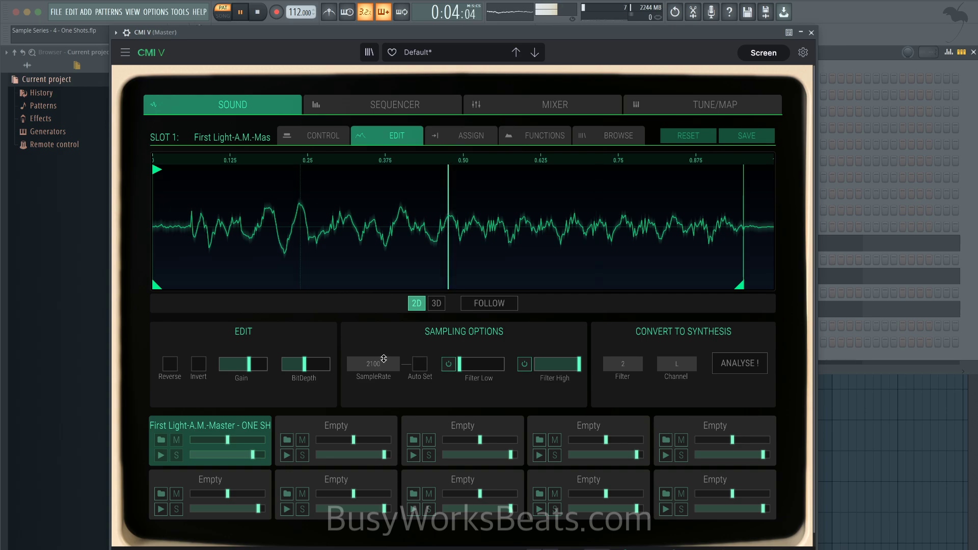
- Set the slot 1 sample rate to 16000 and enable the high filter, lowered to about a quarter of its range
double_click(382, 364)
type("16000")
key("Return")
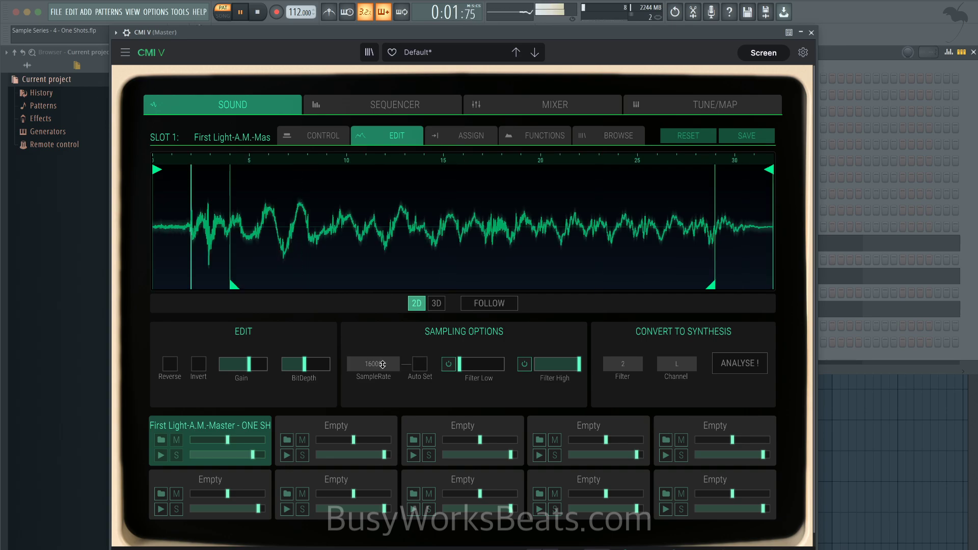
left_click_drag(581, 365, 546, 367)
left_click(524, 364)
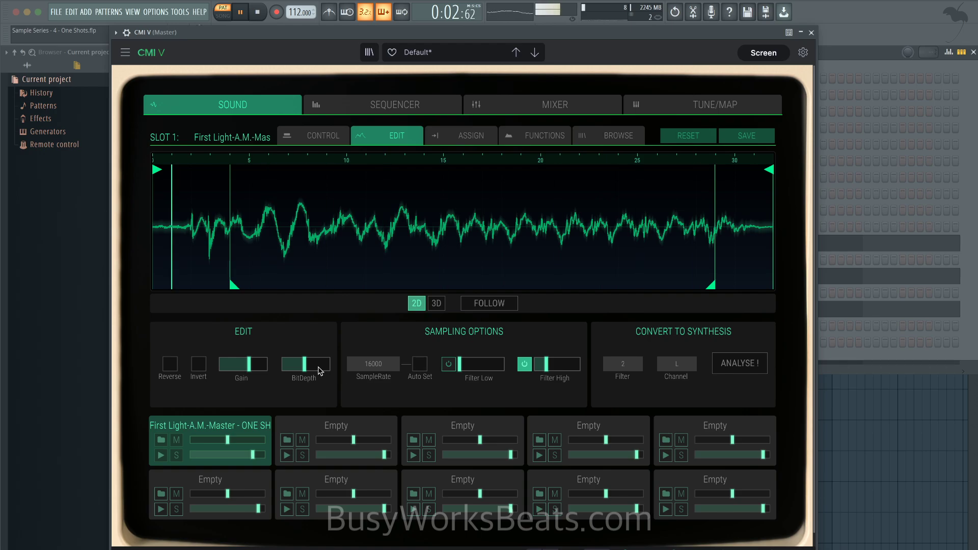
- Raise the slot 1 sample's bit depth to 16 bits and analyse the sample to convert it to synthesis
left_click_drag(304, 364, 328, 363)
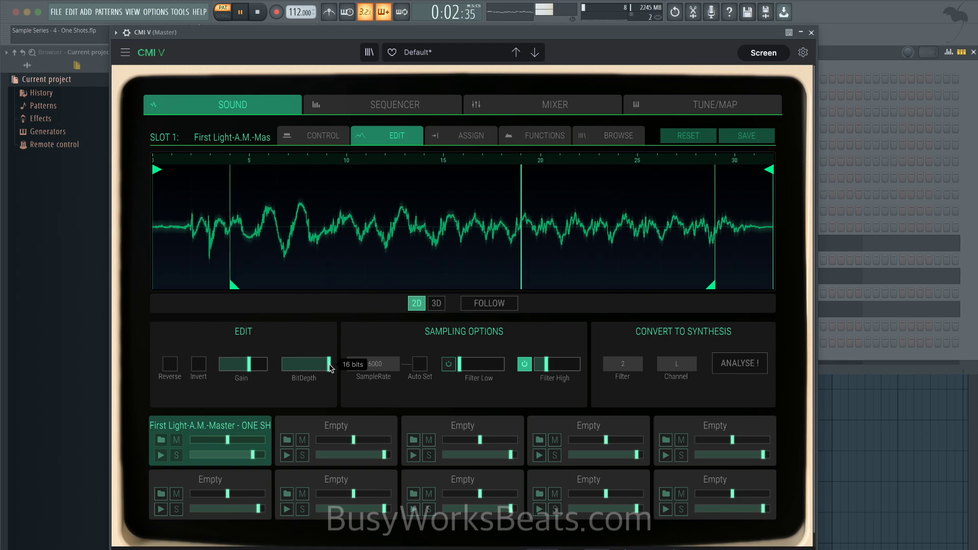
scroll(570, 331, "down", 1)
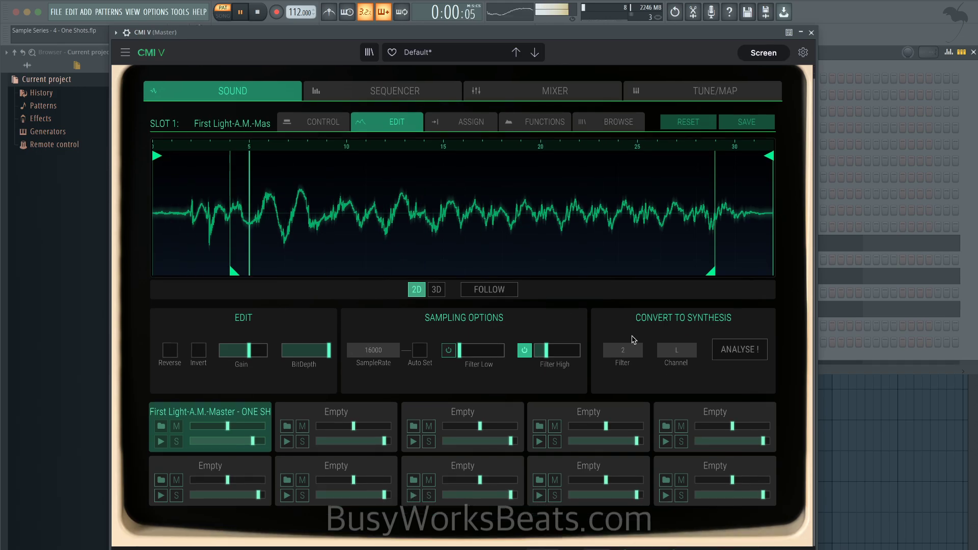
left_click(731, 352)
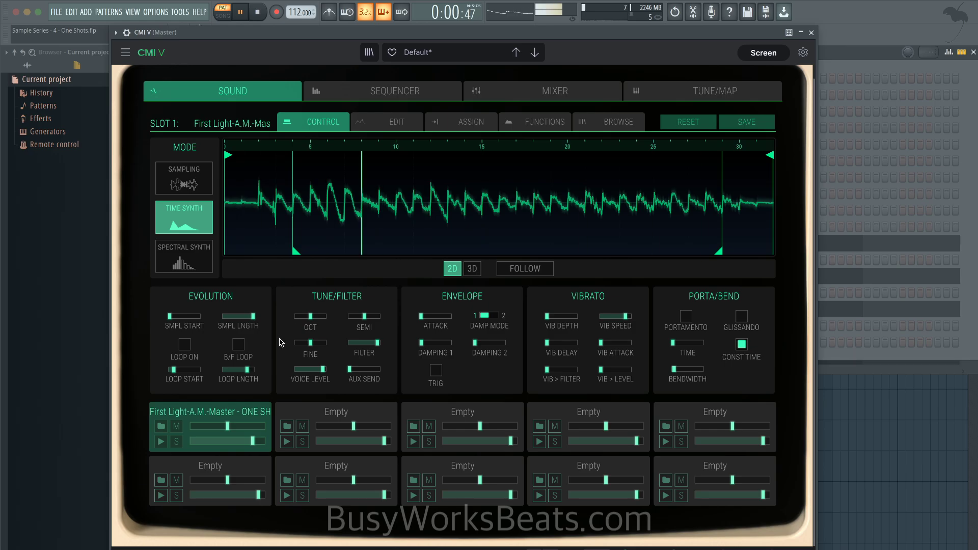
- Try the loop and the back-and-forth loop on slot 1, switching each on and off again
left_click(184, 344)
left_click(184, 345)
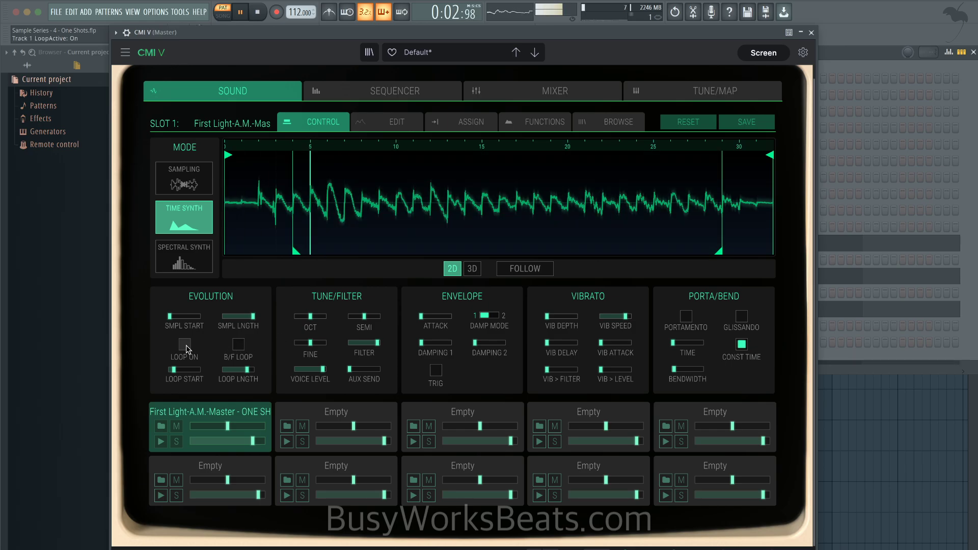
left_click(238, 344)
left_click(238, 346)
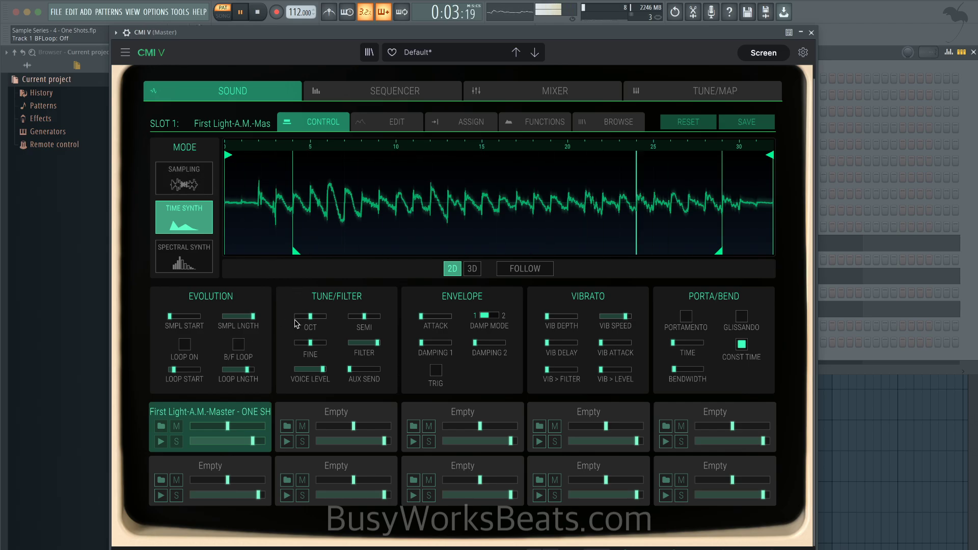
- Try octave -1 on slot 1, switch its mode to Sampling and reset the octave to 0
left_click_drag(295, 320, 295, 336)
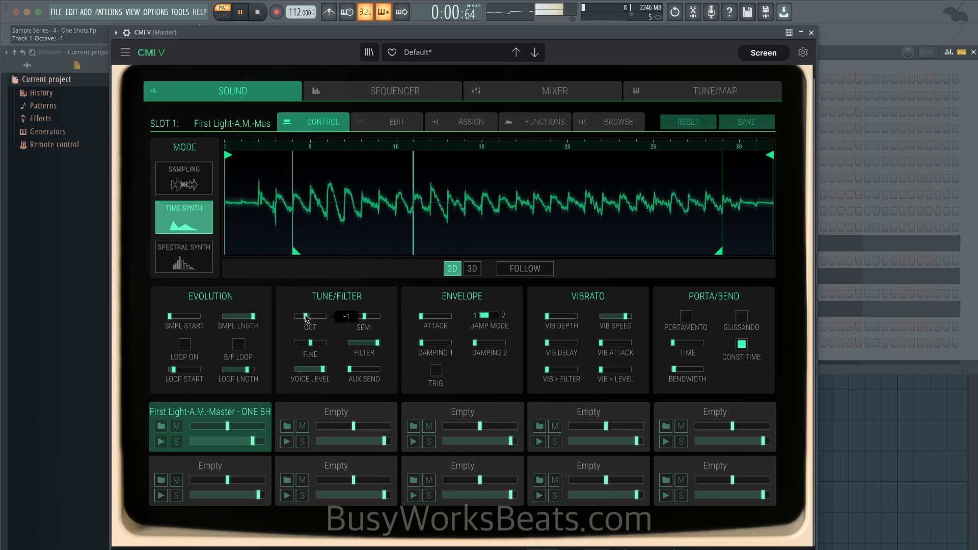
left_click(203, 191)
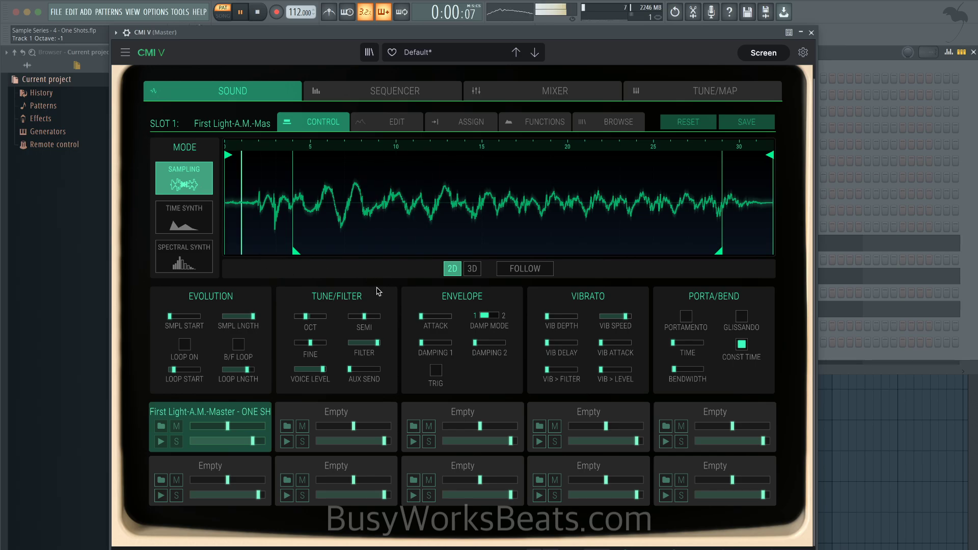
left_click_drag(318, 322, 318, 317)
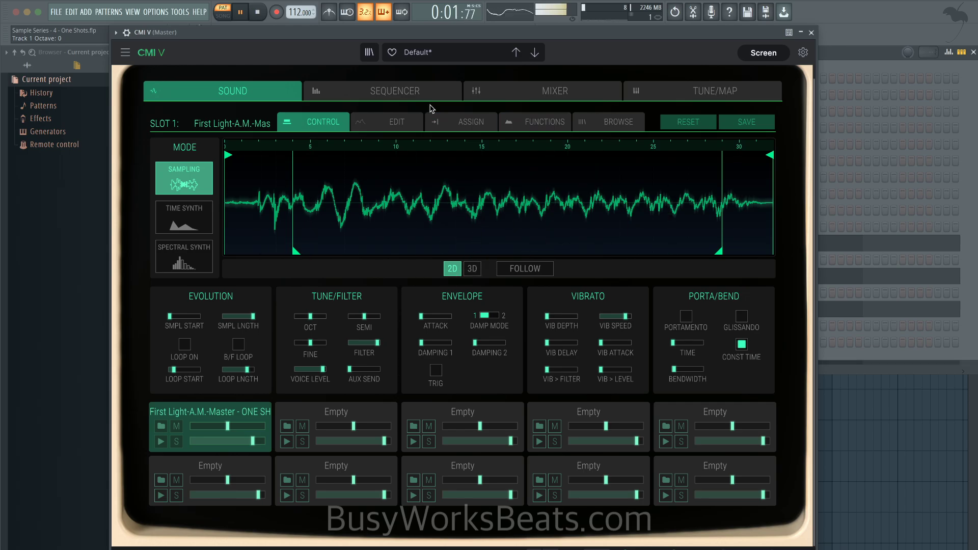
- Examine the CMI V mixer and the Destroy insert on its first track, close the instrument and stop playback
left_click(555, 91)
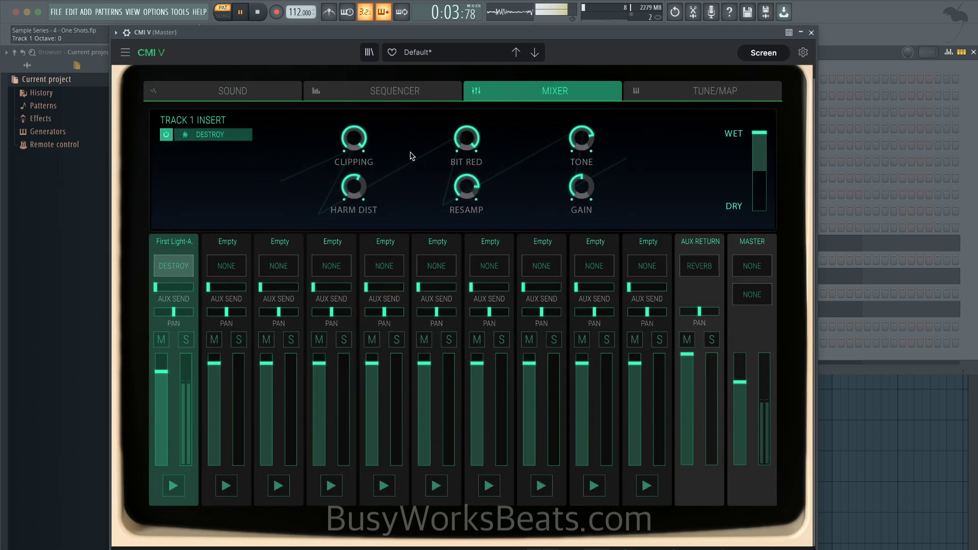
left_click(239, 249)
left_click(191, 244)
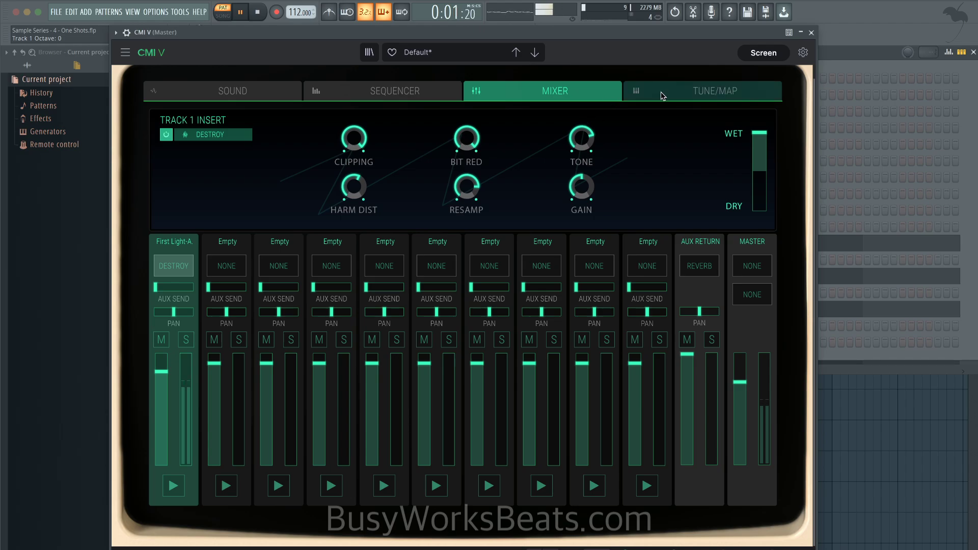
left_click(811, 32)
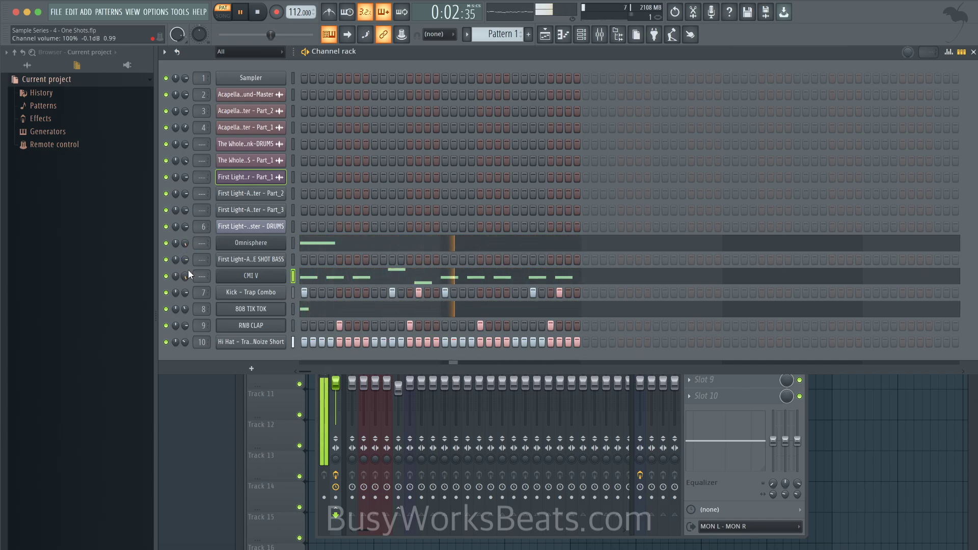
key("space")
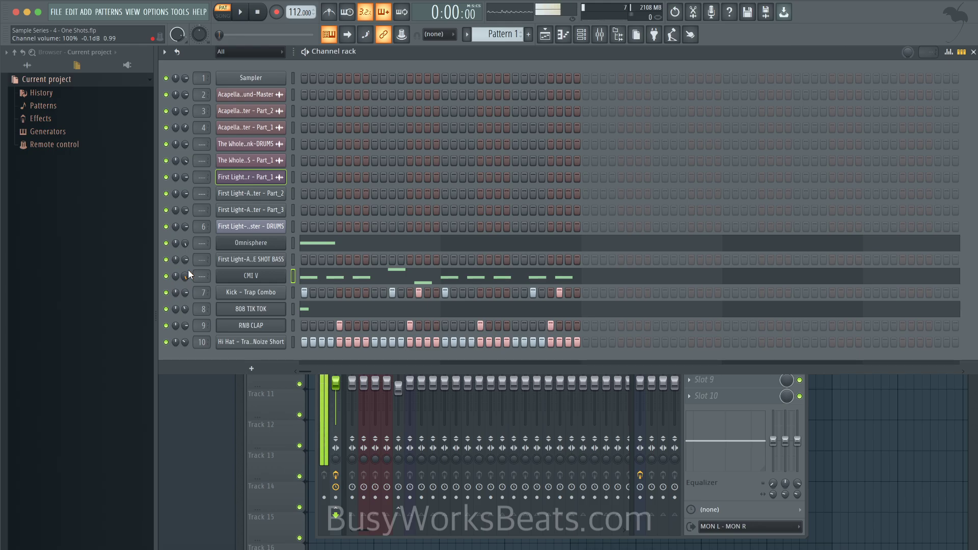